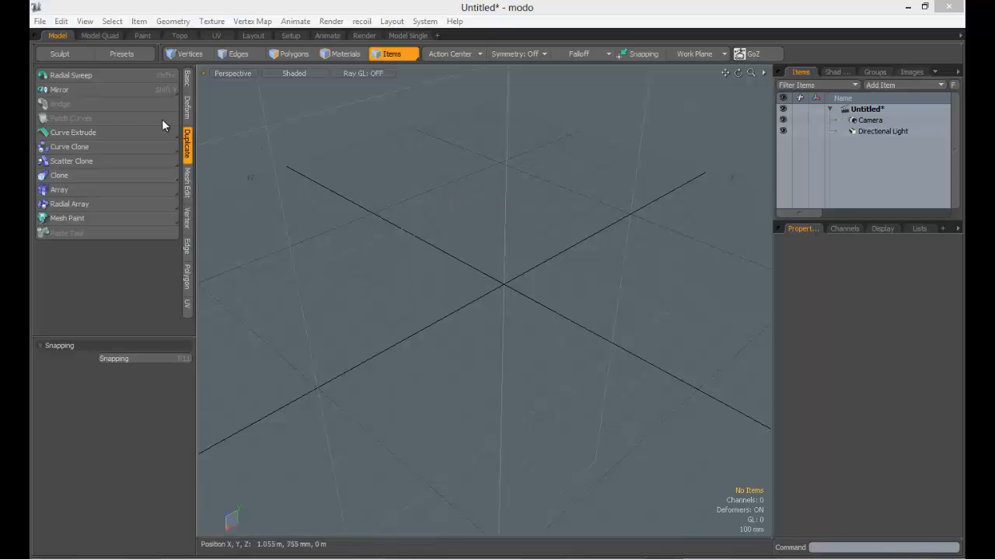
# Step: Add a 1 m unit cube mesh at the origin of the empty scene
pyautogui.click(186, 78)
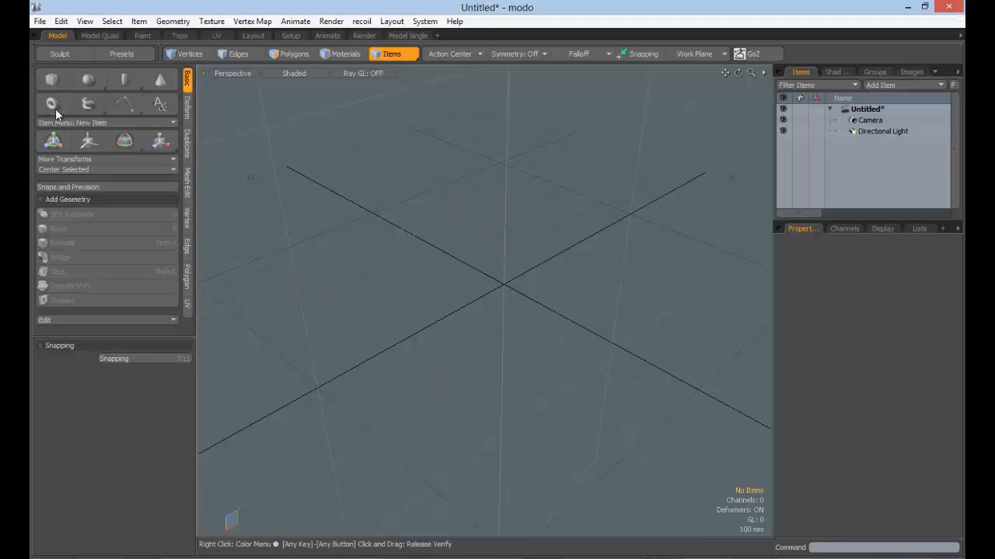
pyautogui.press('shift')
pyautogui.keyDown('shift'); pyautogui.click(53, 82); pyautogui.keyUp('shift')
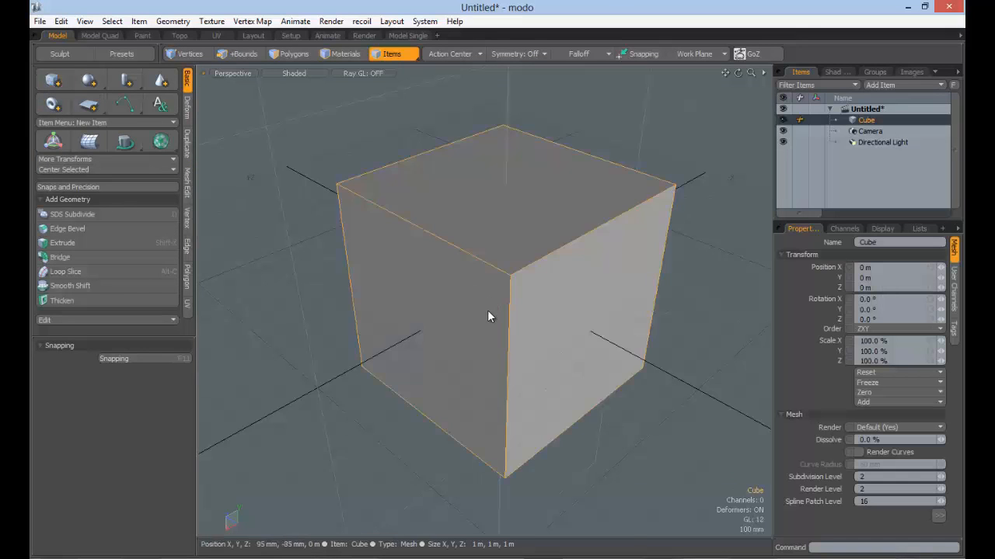
# Step: Array the cube with counts of 3 in X, 2 in Y and 4 in Z, using 1 m offsets
pyautogui.scroll(3, 541, 300)
pyautogui.keyDown('ctrl'); pyautogui.keyDown('alt'); pyautogui.moveTo(544, 300); pyautogui.dragTo(497, 289); pyautogui.keyUp('alt'); pyautogui.keyUp('ctrl')
pyautogui.moveTo(539, 274)
pyautogui.keyDown('alt'); pyautogui.keyDown('shift'); pyautogui.mouseDown()
pyautogui.moveTo(604, 324)
pyautogui.moveTo(528, 272)
pyautogui.mouseUp(); pyautogui.keyUp('shift'); pyautogui.keyUp('alt')
pyautogui.keyDown('alt'); pyautogui.moveTo(529, 272); pyautogui.dragTo(466, 293); pyautogui.keyUp('alt')
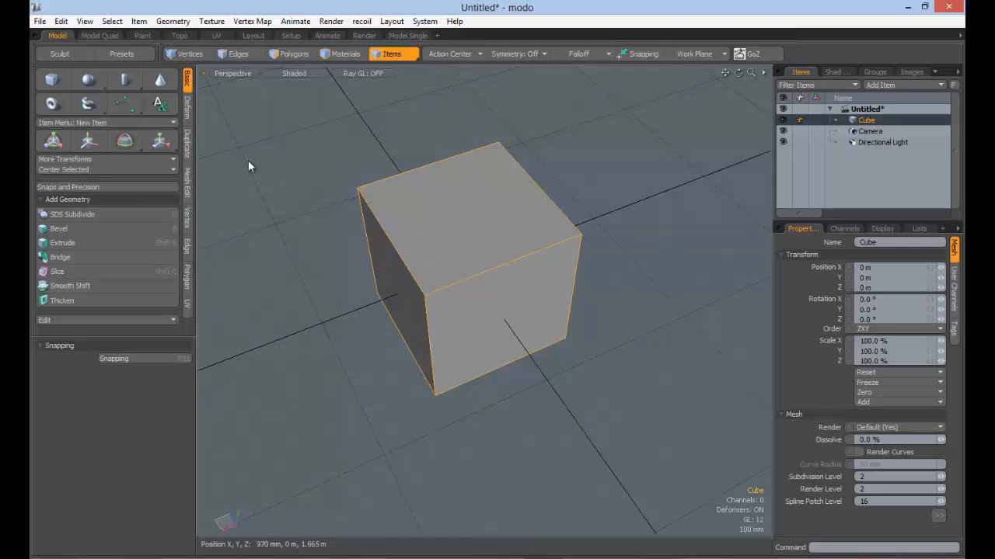
pyautogui.click(187, 143)
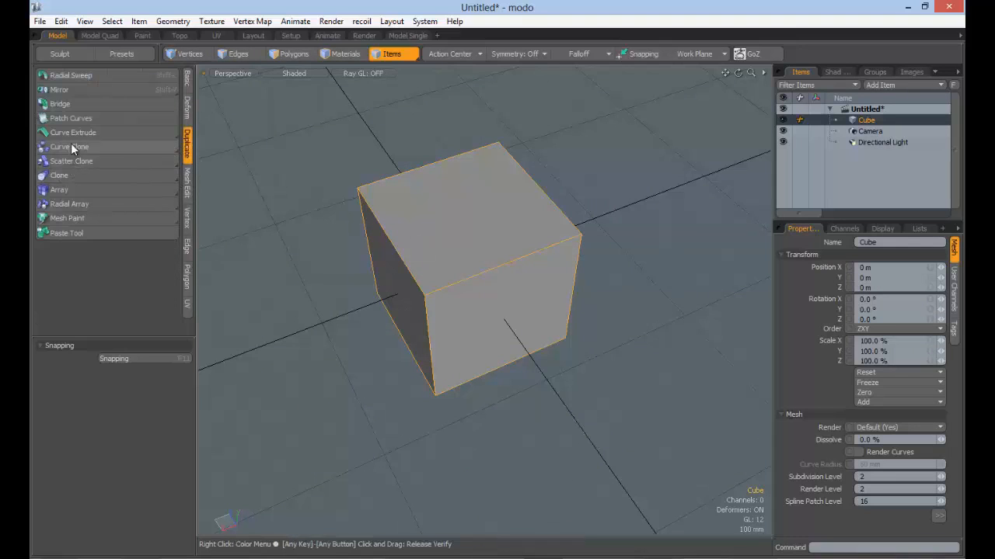
pyautogui.click(67, 189)
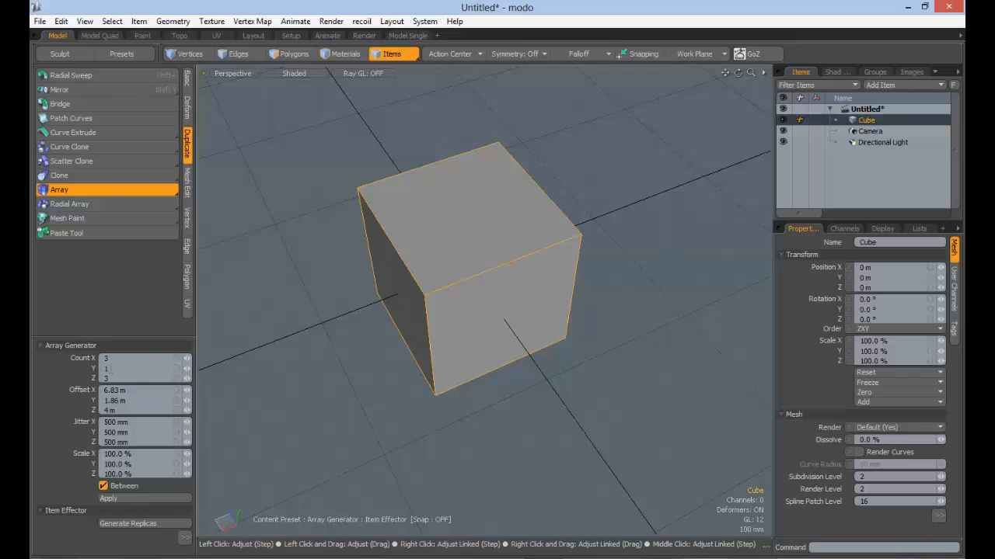
pyautogui.click(122, 358)
pyautogui.click(502, 187)
# Step: Spread the array with its offset handles to about 3.75 m in X, 1.02 m in Y and 6.62 m in Z
pyautogui.scroll(-4, 560, 287)
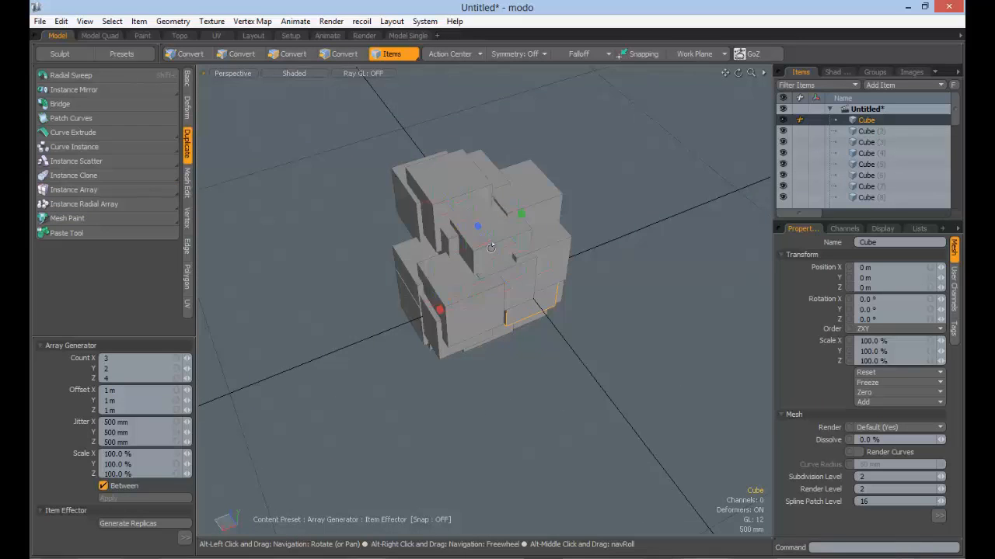
pyautogui.keyDown('alt'); pyautogui.moveTo(514, 258); pyautogui.dragTo(571, 241); pyautogui.keyUp('alt')
pyautogui.keyDown('alt'); pyautogui.keyDown('shift'); pyautogui.moveTo(478, 261); pyautogui.dragTo(544, 245); pyautogui.keyUp('shift'); pyautogui.keyUp('alt')
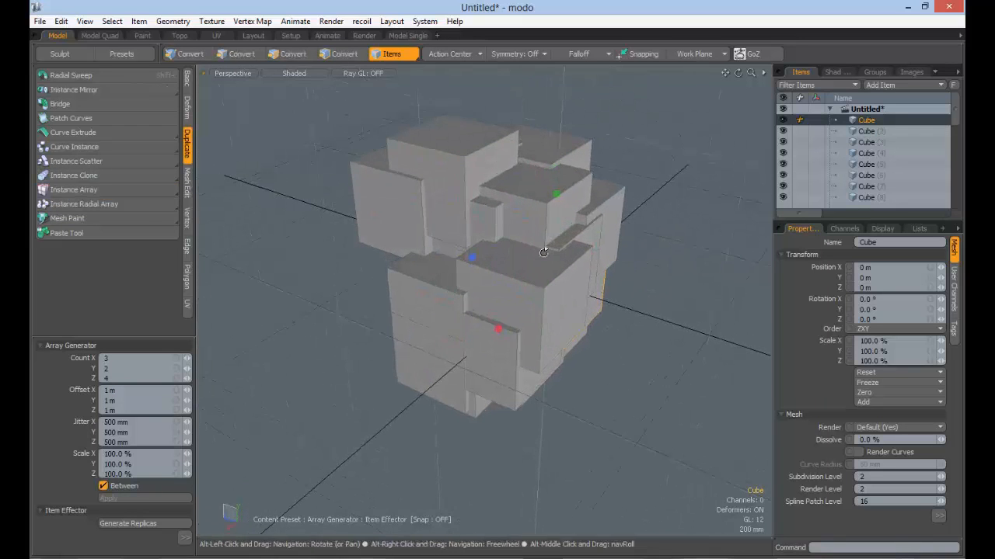
pyautogui.moveTo(220, 444)
pyautogui.keyDown('alt'); pyautogui.mouseDown()
pyautogui.moveTo(159, 400)
pyautogui.moveTo(213, 436)
pyautogui.mouseUp(); pyautogui.keyUp('alt')
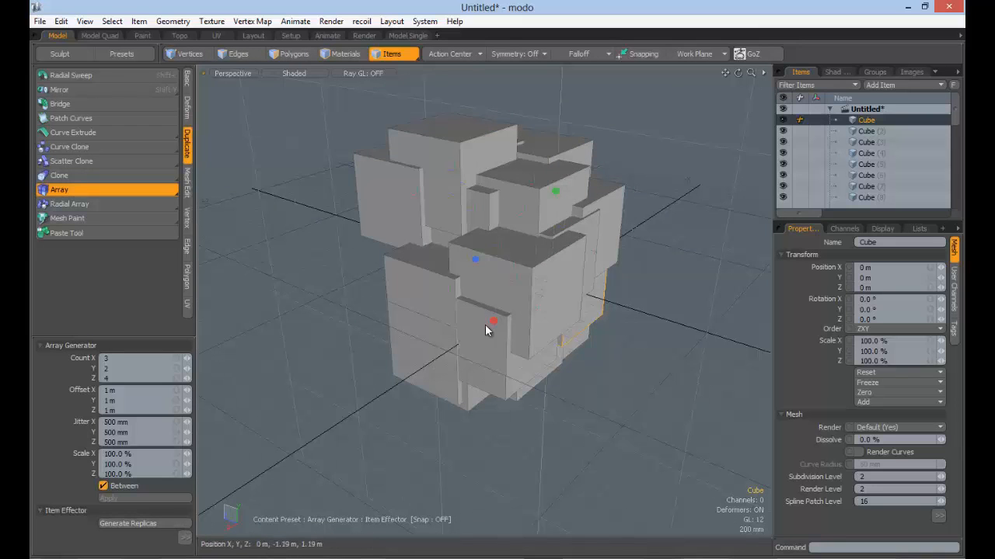
pyautogui.moveTo(493, 321); pyautogui.dragTo(293, 453)
pyautogui.keyDown('alt'); pyautogui.moveTo(648, 393); pyautogui.dragTo(692, 393); pyautogui.keyUp('alt')
pyautogui.keyDown('ctrl'); pyautogui.keyDown('alt'); pyautogui.moveTo(692, 394); pyautogui.dragTo(585, 301); pyautogui.keyUp('alt'); pyautogui.keyUp('ctrl')
pyautogui.moveTo(500, 260); pyautogui.dragTo(514, 280)
pyautogui.keyDown('alt'); pyautogui.moveTo(560, 253); pyautogui.dragTo(505, 256); pyautogui.keyUp('alt')
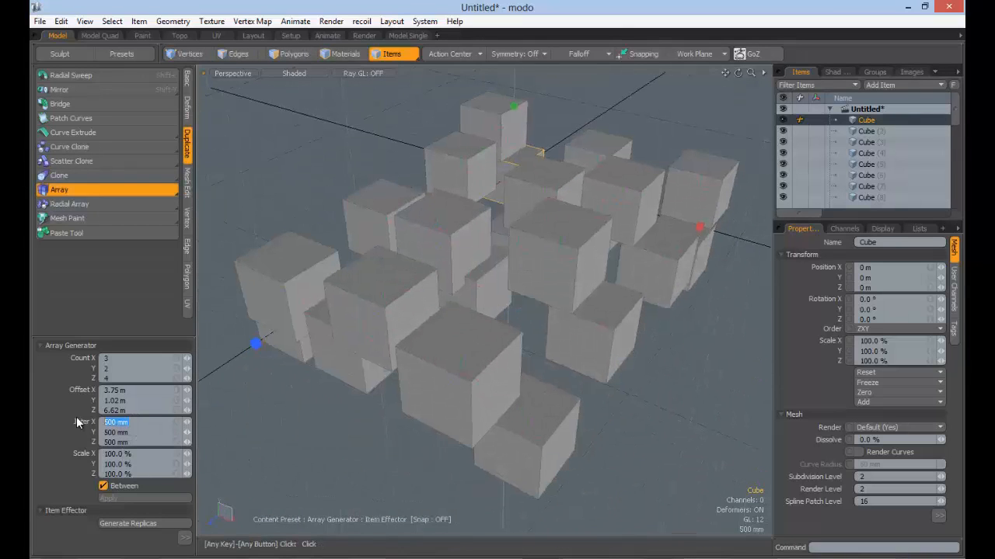
# Step: Set the array's jitter to 0 m on the X, Y and Z axes
pyautogui.write('0')
pyautogui.press('Tab')
pyautogui.write('0')
pyautogui.press('Tab')
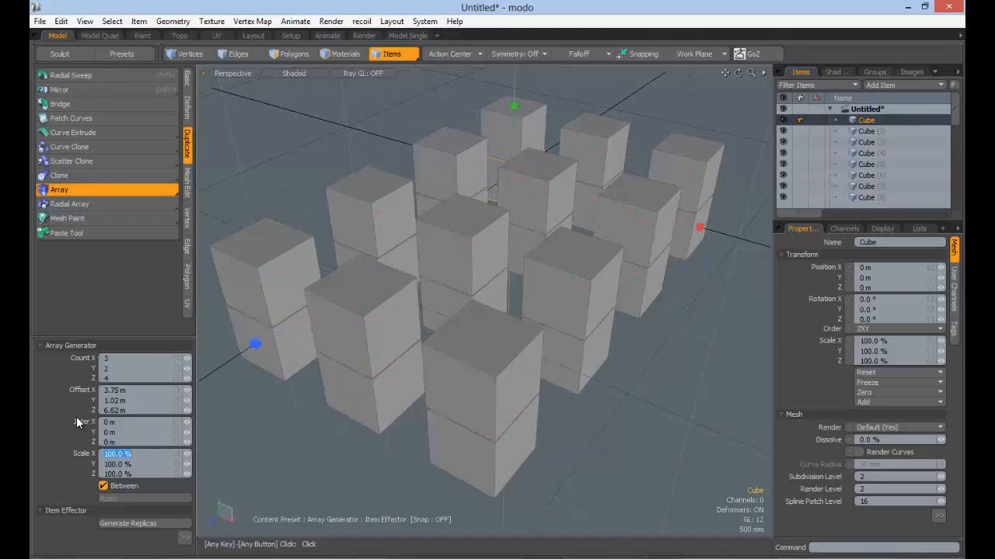
# Step: Increase the vertical spacing between the cube layers to a Y offset of about 2.26 m
pyautogui.keyDown('alt'); pyautogui.moveTo(570, 313); pyautogui.dragTo(544, 237); pyautogui.keyUp('alt')
pyautogui.keyDown('alt'); pyautogui.keyDown('shift'); pyautogui.moveTo(544, 237); pyautogui.dragTo(396, 260); pyautogui.keyUp('shift'); pyautogui.keyUp('alt')
pyautogui.keyDown('alt'); pyautogui.moveTo(497, 327); pyautogui.dragTo(417, 287); pyautogui.keyUp('alt')
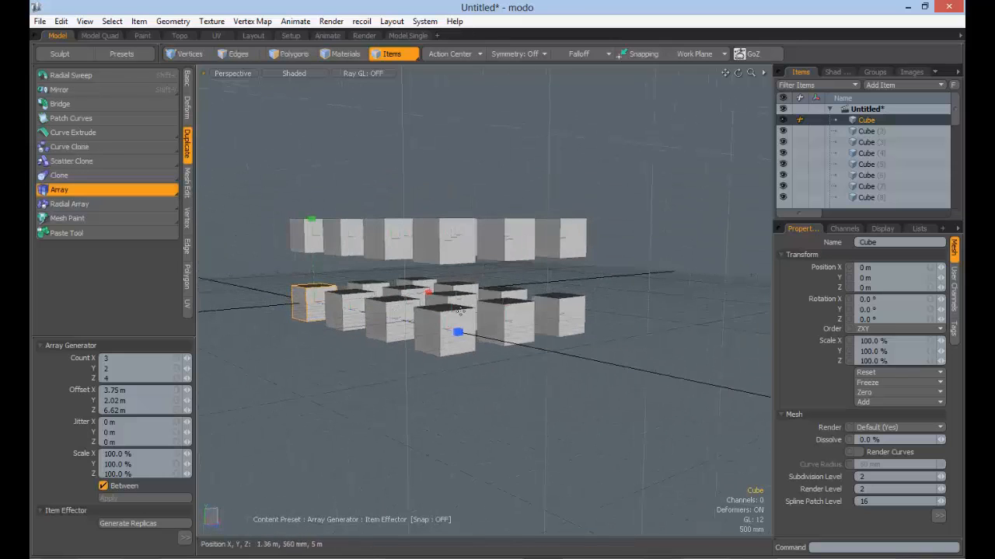
pyautogui.keyDown('alt'); pyautogui.moveTo(460, 311); pyautogui.dragTo(534, 261); pyautogui.keyUp('alt')
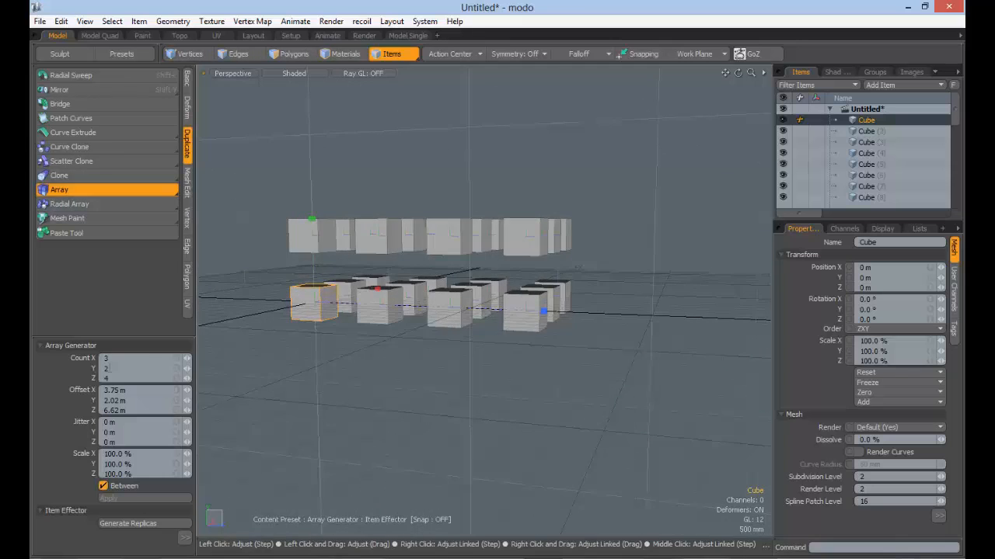
pyautogui.keyDown('alt'); pyautogui.moveTo(458, 299); pyautogui.dragTo(423, 349); pyautogui.keyUp('alt')
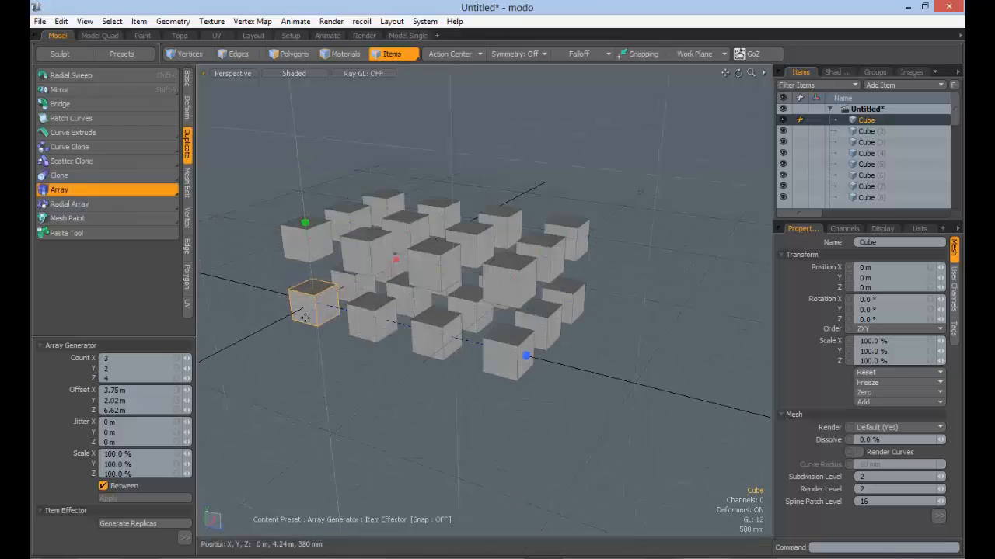
pyautogui.keyDown('alt'); pyautogui.moveTo(371, 397); pyautogui.dragTo(343, 250); pyautogui.keyUp('alt')
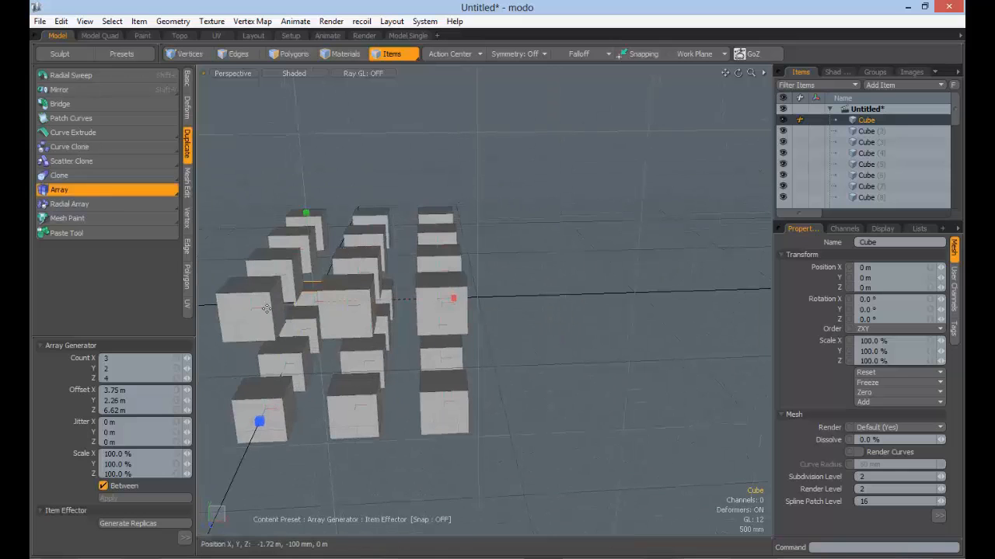
pyautogui.press('alt')
pyautogui.keyDown('alt'); pyautogui.moveTo(480, 294); pyautogui.dragTo(599, 235); pyautogui.keyUp('alt')
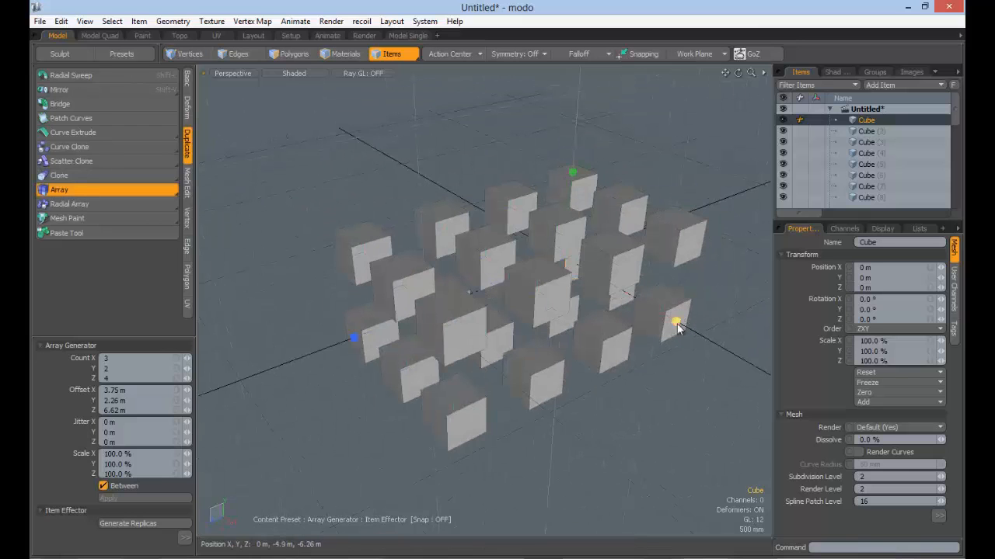
# Step: Adjust the array's offset handles to about 4.23 m in X and 1.68 m in Y
pyautogui.moveTo(677, 327); pyautogui.dragTo(750, 374)
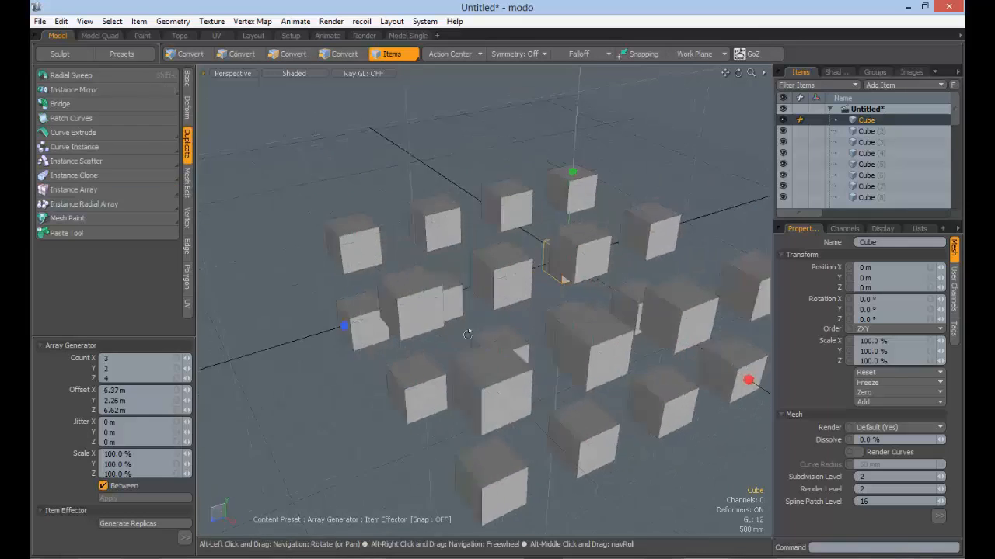
pyautogui.keyDown('alt'); pyautogui.moveTo(467, 334); pyautogui.dragTo(377, 307); pyautogui.keyUp('alt')
pyautogui.moveTo(291, 271); pyautogui.dragTo(370, 264)
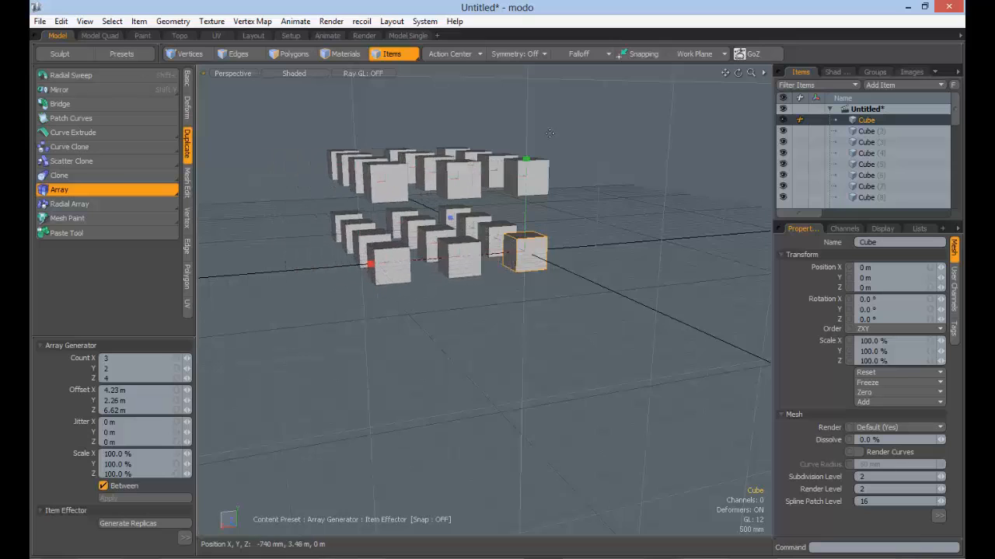
pyautogui.moveTo(528, 160); pyautogui.dragTo(526, 180)
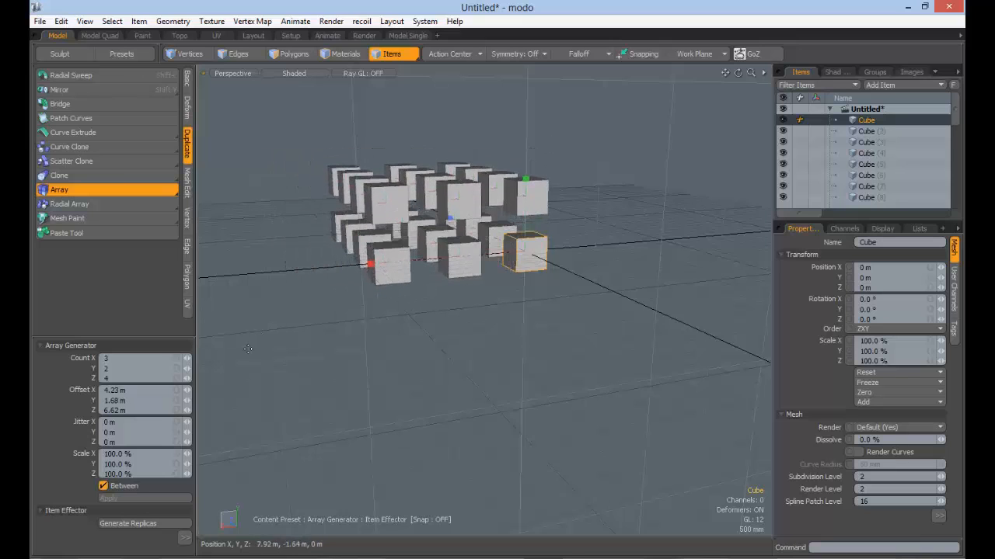
# Step: Turn off the array's Between option and tighten its offsets to about 1.38 m in X, 1.23 m in Y and 2.37 m in Z
pyautogui.click(104, 486)
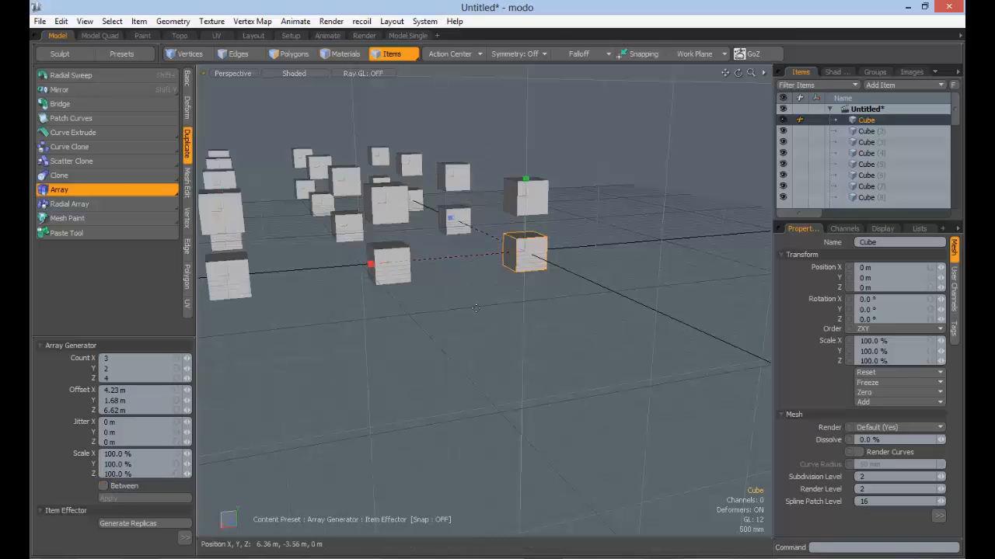
pyautogui.scroll(-2, 425, 274)
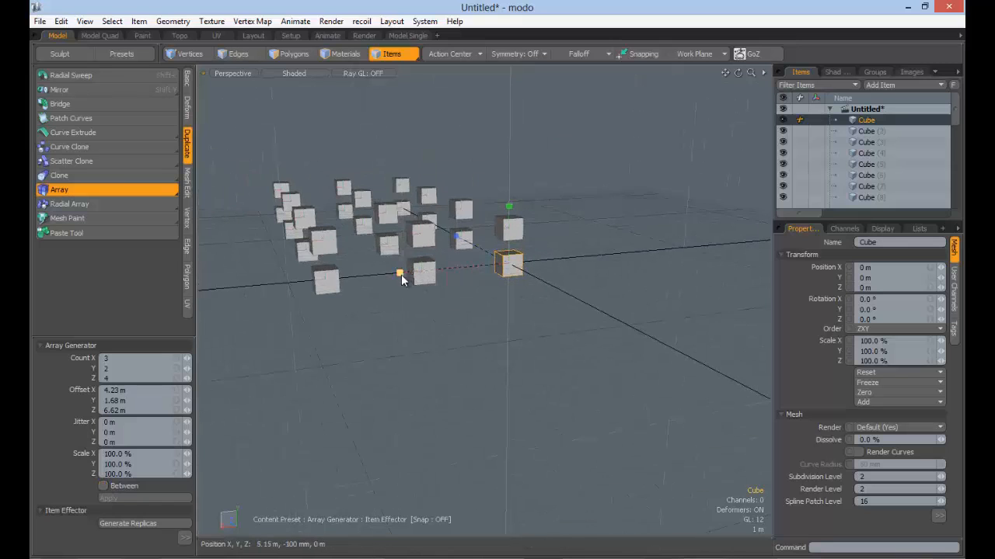
pyautogui.moveTo(400, 274); pyautogui.dragTo(460, 269)
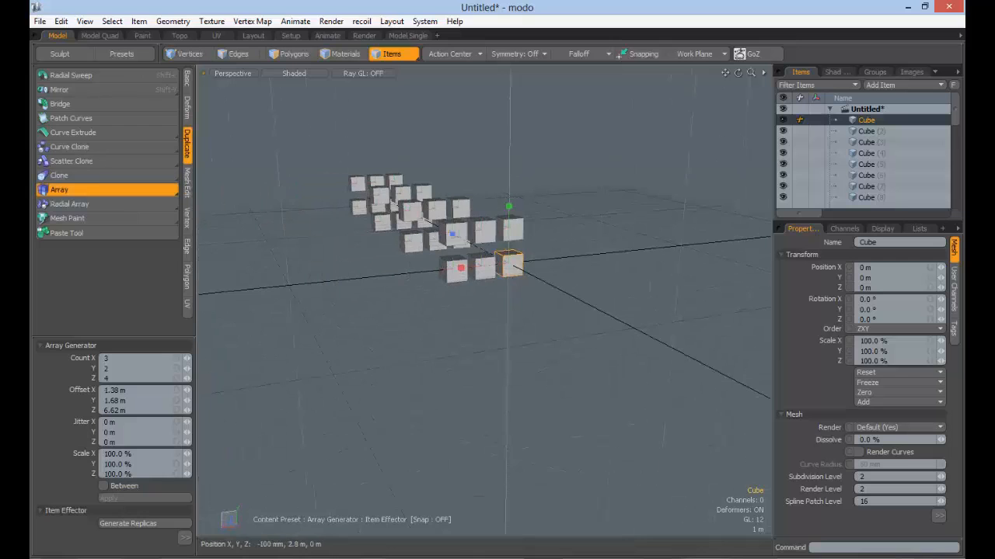
pyautogui.moveTo(509, 206); pyautogui.dragTo(509, 216)
pyautogui.keyDown('alt'); pyautogui.moveTo(561, 231); pyautogui.dragTo(673, 220); pyautogui.keyUp('alt')
pyautogui.moveTo(363, 253); pyautogui.dragTo(382, 272)
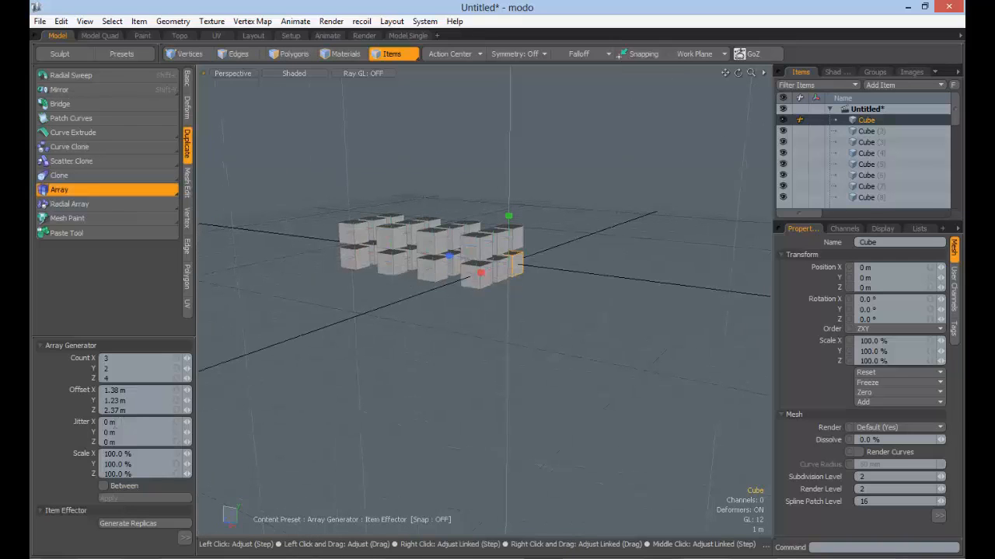
# Step: Widen the array's offsets to about 2.14 m in X and 1.69 m in Y
pyautogui.keyDown('alt'); pyautogui.moveTo(484, 271); pyautogui.dragTo(463, 279); pyautogui.keyUp('alt')
pyautogui.scroll(3, 463, 280)
pyautogui.keyDown('alt'); pyautogui.moveTo(587, 214); pyautogui.dragTo(534, 184); pyautogui.keyUp('alt')
pyautogui.keyDown('alt'); pyautogui.moveTo(544, 238); pyautogui.dragTo(444, 271); pyautogui.keyUp('alt')
pyautogui.keyDown('alt'); pyautogui.moveTo(588, 274); pyautogui.dragTo(462, 312); pyautogui.keyUp('alt')
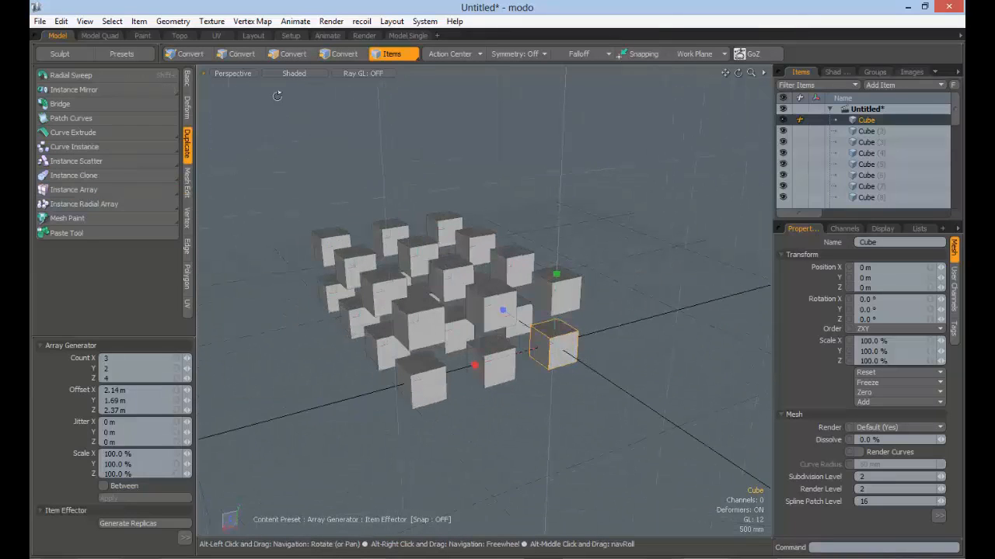
# Step: Examine the cube spacing in the Front and Left views, and return to the Perspective view
pyautogui.click(235, 75)
pyautogui.click(233, 45)
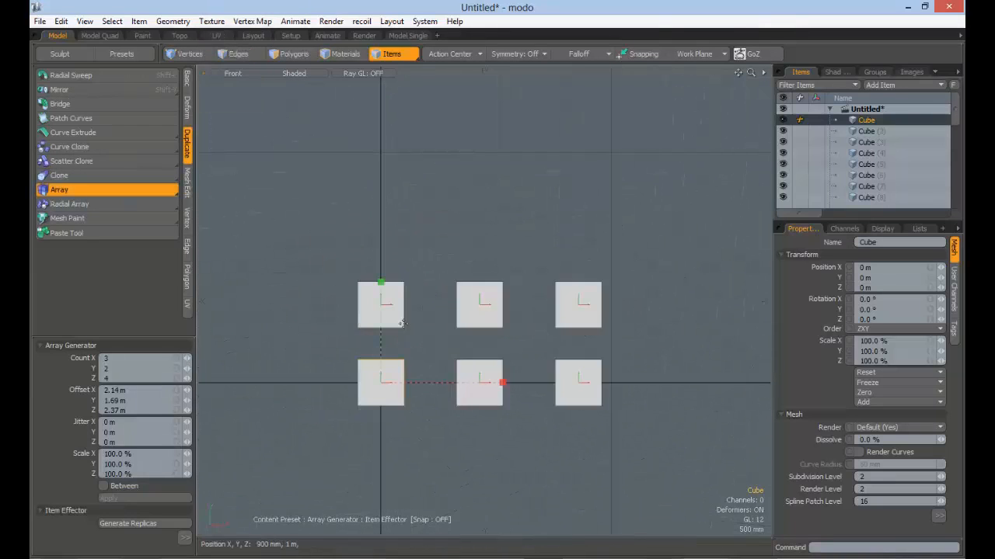
pyautogui.click(235, 75)
pyautogui.click(233, 94)
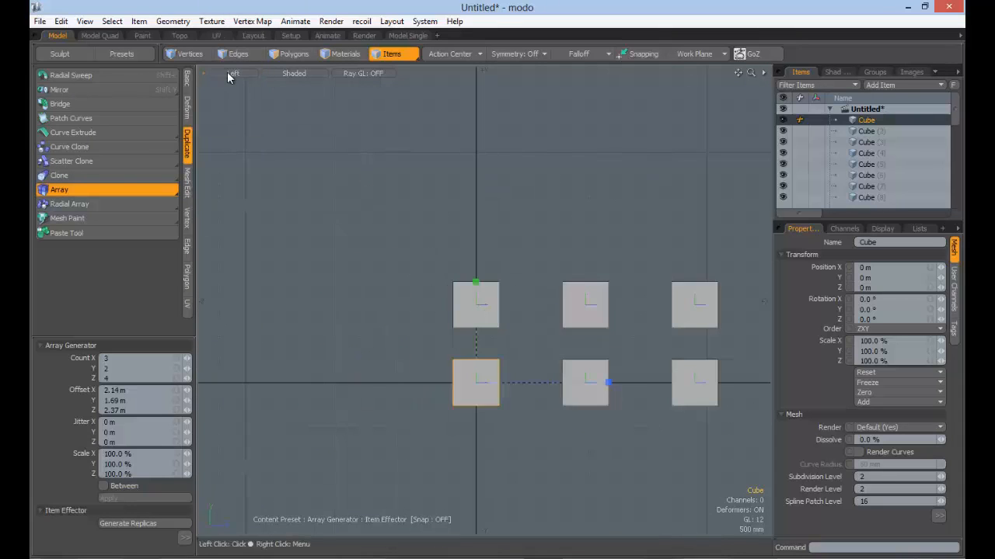
pyautogui.click(228, 75)
pyautogui.click(233, 41)
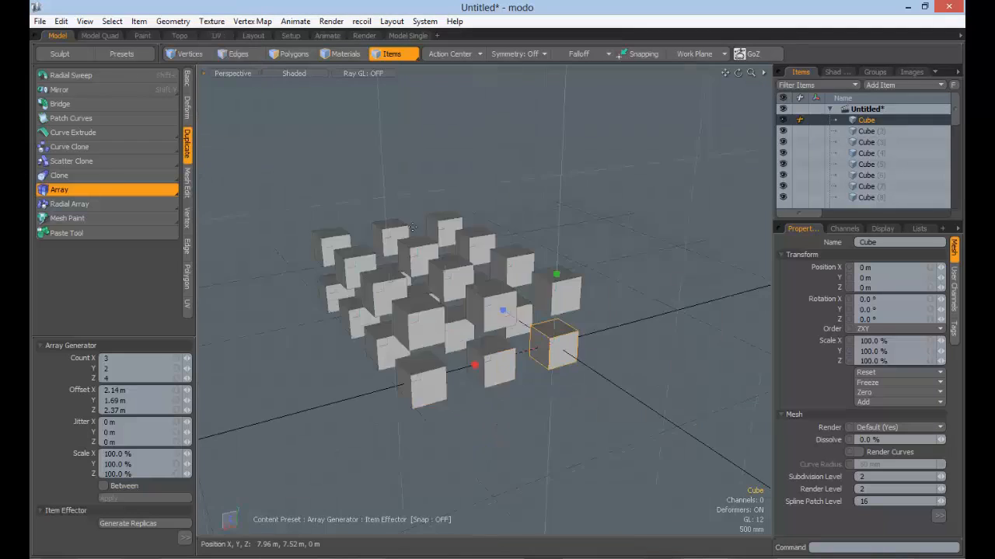
pyautogui.keyDown('alt'); pyautogui.moveTo(412, 228); pyautogui.dragTo(590, 241); pyautogui.keyUp('alt')
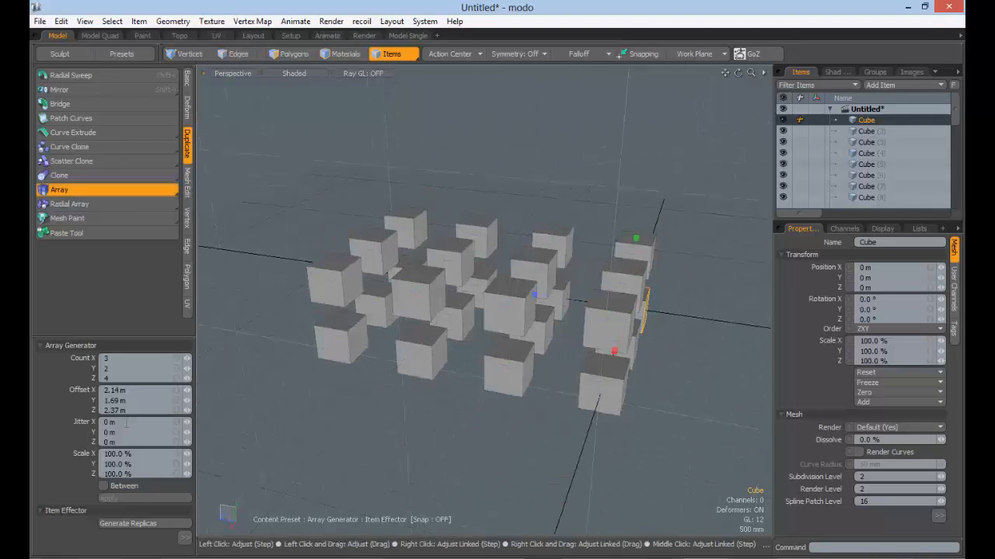
# Step: Set the array's jitter to 200 mm on the X, Y and Z axes
pyautogui.click(126, 424)
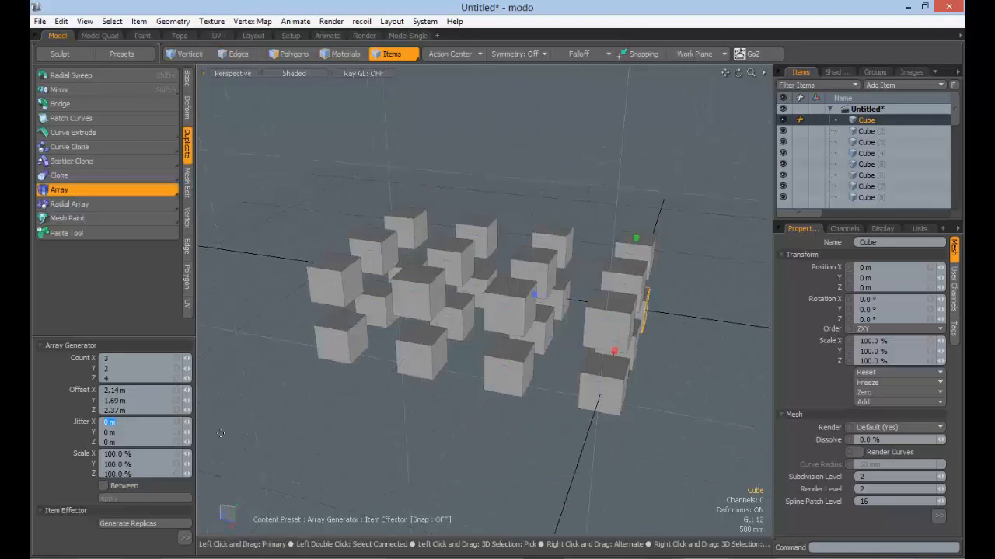
pyautogui.write('200')
pyautogui.press('Tab')
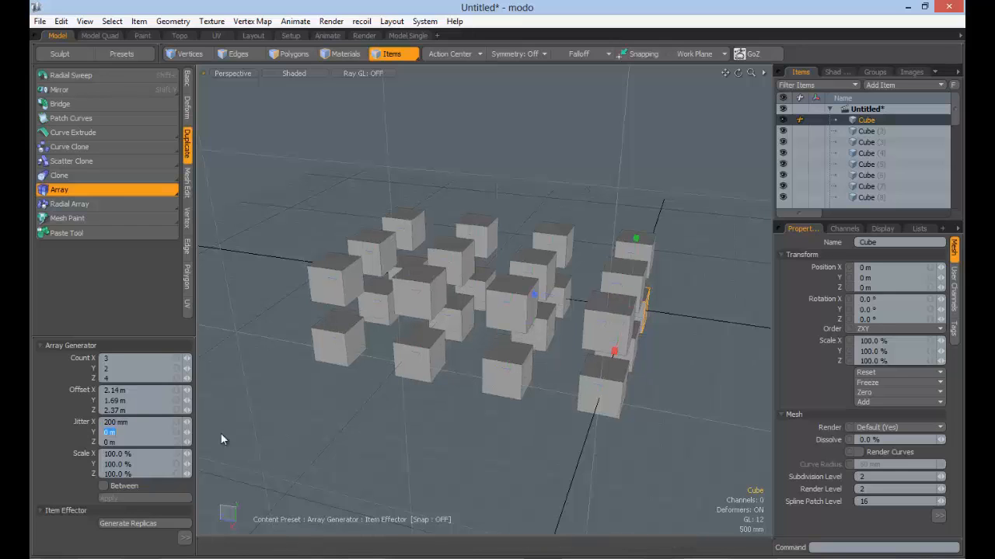
pyautogui.write('200')
pyautogui.press('Tab')
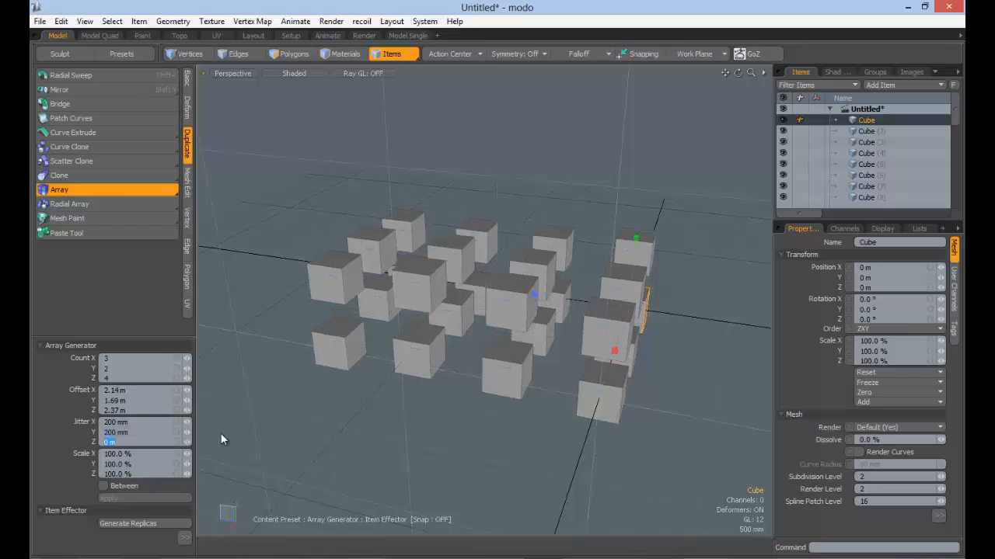
pyautogui.write('200 mm')
pyautogui.press('Tab')
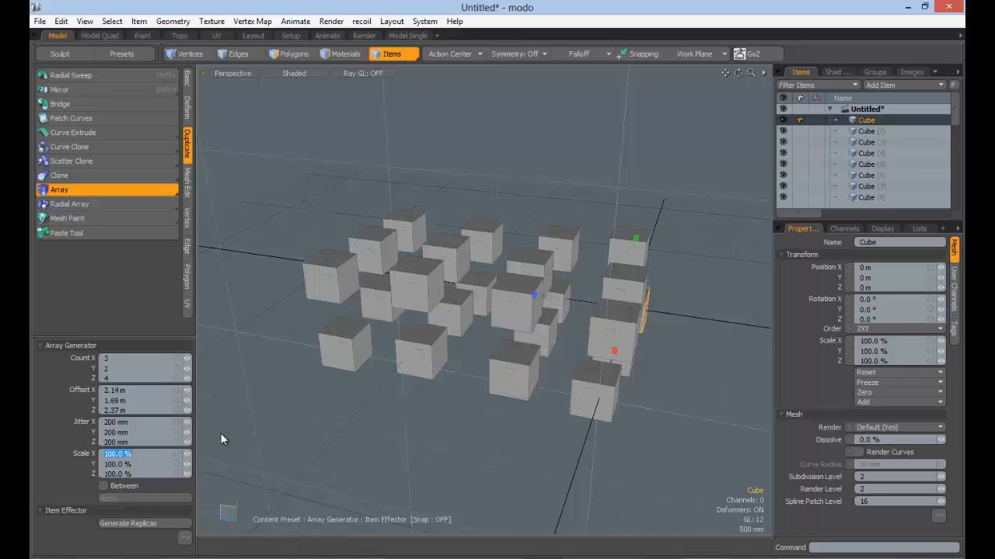
pyautogui.keyDown('alt'); pyautogui.moveTo(491, 328); pyautogui.dragTo(435, 319); pyautogui.keyUp('alt')
pyautogui.keyDown('alt'); pyautogui.moveTo(435, 319); pyautogui.dragTo(381, 322); pyautogui.keyUp('alt')
pyautogui.keyDown('alt'); pyautogui.keyDown('shift'); pyautogui.moveTo(380, 321); pyautogui.dragTo(496, 307); pyautogui.keyUp('shift'); pyautogui.keyUp('alt')
pyautogui.moveTo(411, 332)
pyautogui.keyDown('alt'); pyautogui.mouseDown()
pyautogui.moveTo(480, 328)
pyautogui.moveTo(411, 332)
pyautogui.mouseUp(); pyautogui.keyUp('alt')
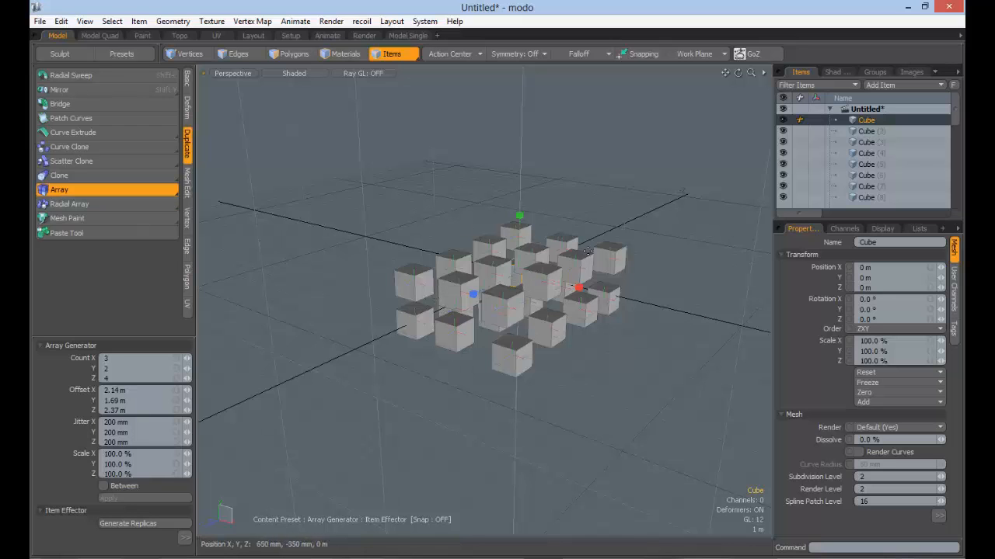
pyautogui.moveTo(572, 293)
pyautogui.keyDown('alt'); pyautogui.mouseDown()
pyautogui.moveTo(595, 288)
pyautogui.moveTo(544, 302)
pyautogui.moveTo(559, 286)
pyautogui.moveTo(539, 281)
pyautogui.moveTo(563, 281)
pyautogui.mouseUp(); pyautogui.keyUp('alt')
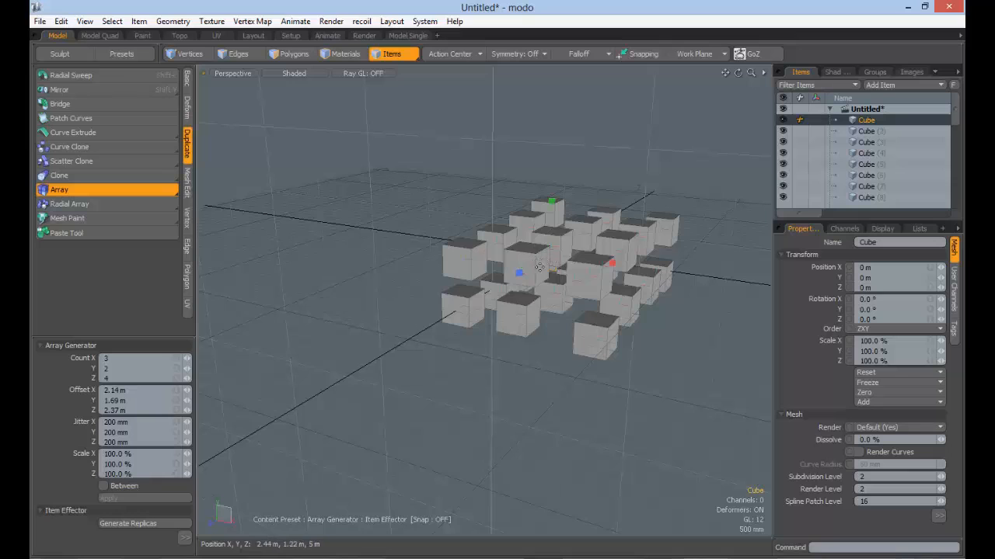
# Step: Try the array's Bounding Box, Instance and Hierarchy item options, and look at its Parent choices
pyautogui.click(185, 537)
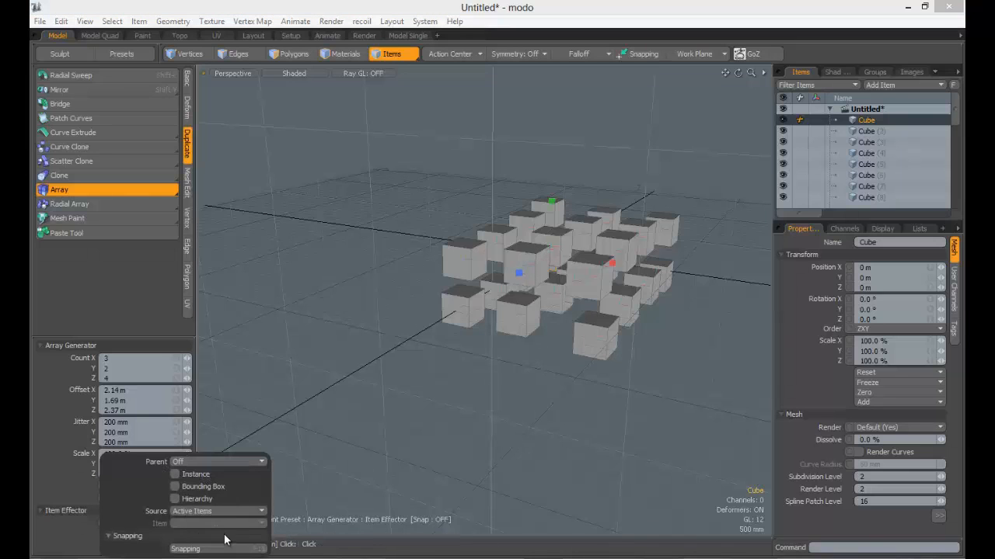
pyautogui.click(175, 486)
pyautogui.click(176, 474)
pyautogui.click(176, 474)
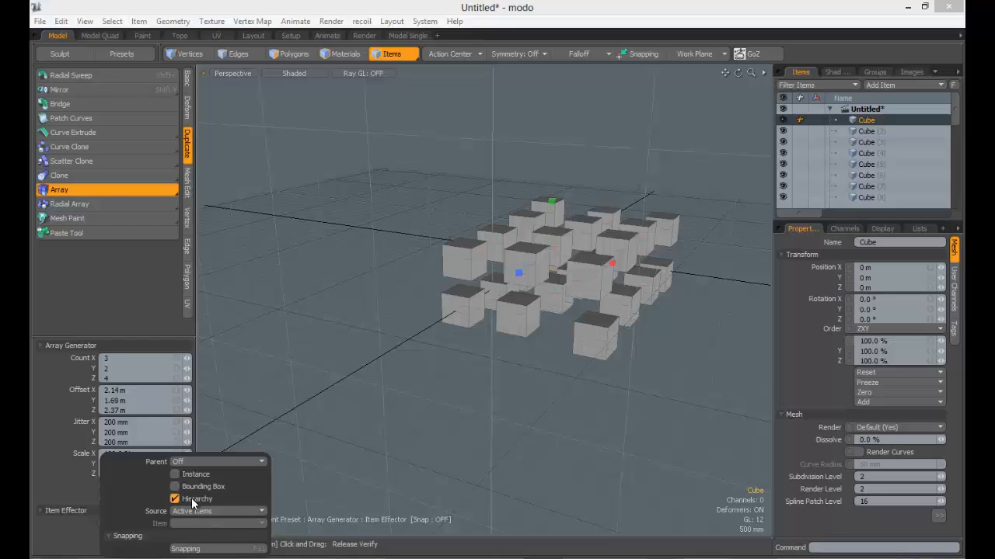
pyautogui.click(196, 461)
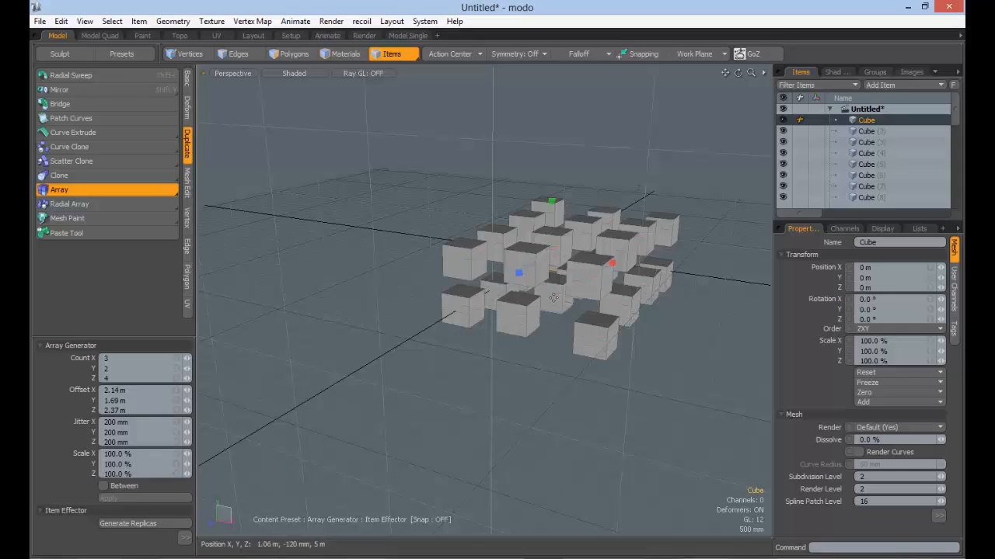
# Step: Exit the Array tool and delete all the duplicated cubes, keeping only the original cube, the camera and the light
pyautogui.click(70, 190)
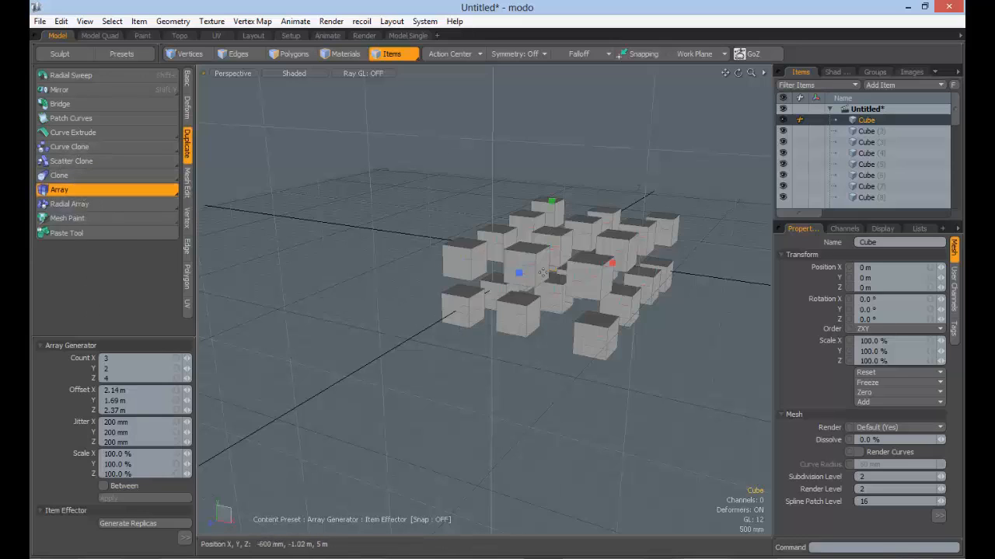
pyautogui.click(87, 189)
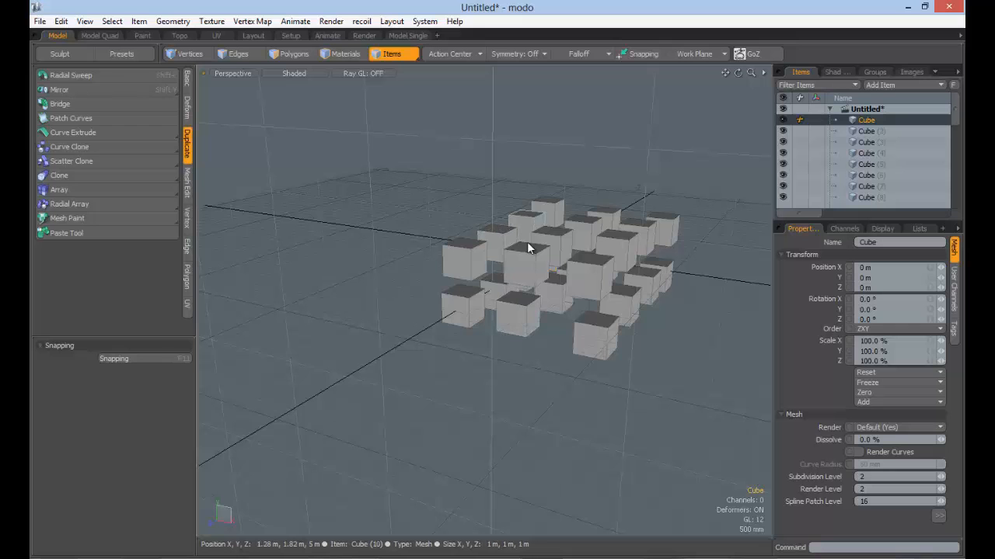
pyautogui.moveTo(526, 241)
pyautogui.keyDown('alt'); pyautogui.mouseDown()
pyautogui.moveTo(518, 255)
pyautogui.moveTo(402, 285)
pyautogui.moveTo(433, 251)
pyautogui.moveTo(511, 278)
pyautogui.moveTo(580, 280)
pyautogui.moveTo(526, 264)
pyautogui.mouseUp(); pyautogui.keyUp('alt')
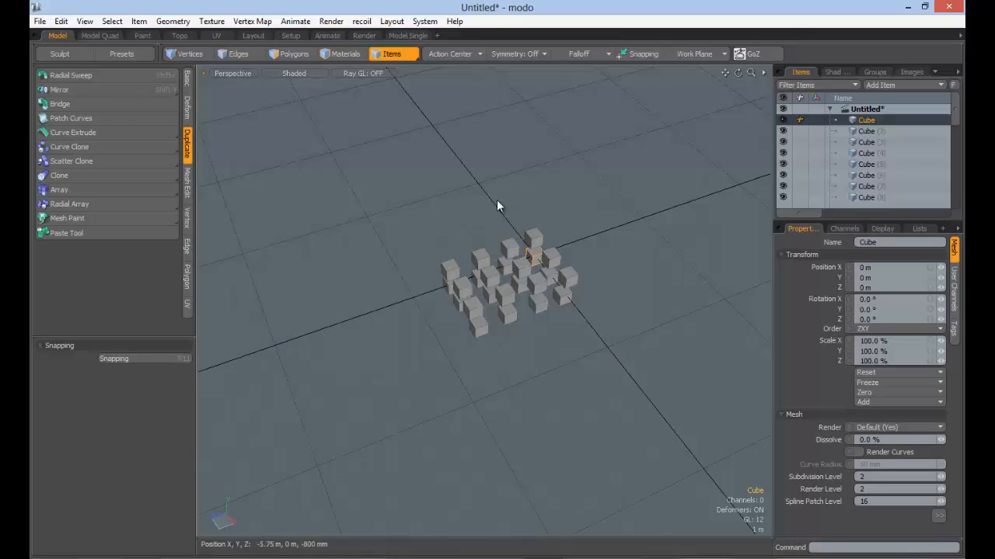
pyautogui.moveTo(497, 203); pyautogui.dragTo(648, 265, button='right')
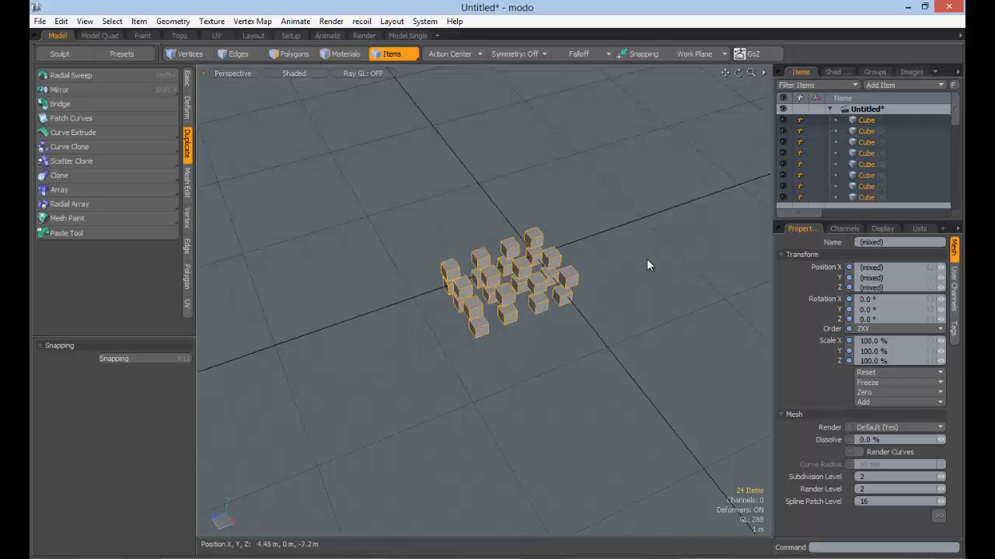
pyautogui.click(865, 130)
pyautogui.scroll(-5, 869, 184)
pyautogui.keyDown('shift'); pyautogui.click(863, 175); pyautogui.keyUp('shift')
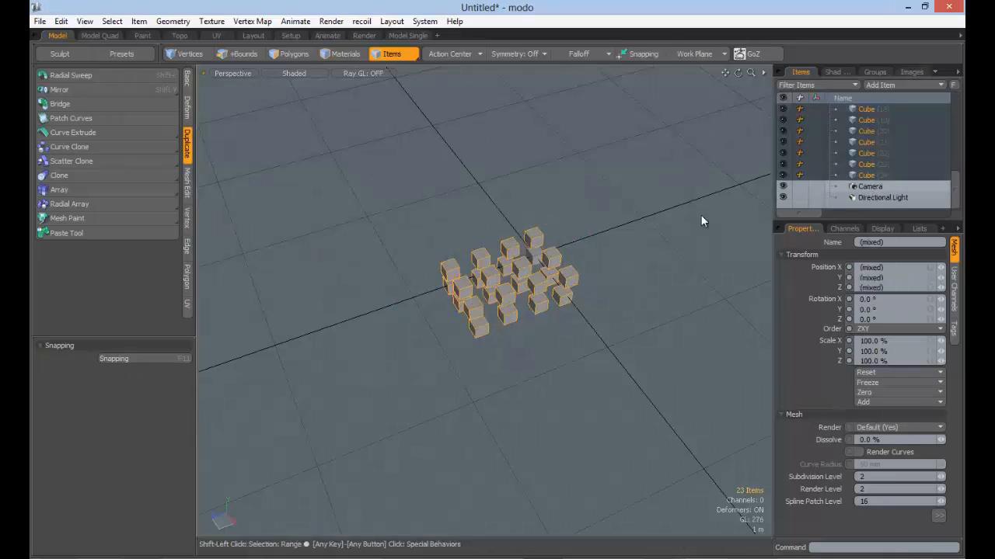
pyautogui.press('Delete')
pyautogui.click(622, 119)
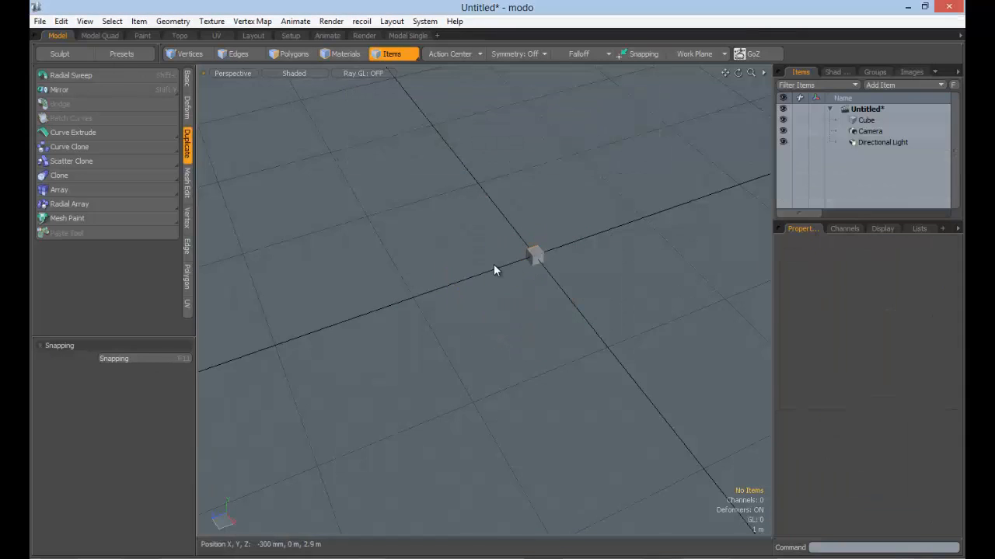
# Step: Select the remaining cube and frame it in the viewport
pyautogui.keyDown('ctrl'); pyautogui.keyDown('alt'); pyautogui.moveTo(491, 267); pyautogui.dragTo(443, 257); pyautogui.keyUp('alt'); pyautogui.keyUp('ctrl')
pyautogui.keyDown('ctrl'); pyautogui.keyDown('alt'); pyautogui.moveTo(443, 257); pyautogui.dragTo(481, 282); pyautogui.keyUp('alt'); pyautogui.keyUp('ctrl')
pyautogui.click(480, 282)
pyautogui.press('a')
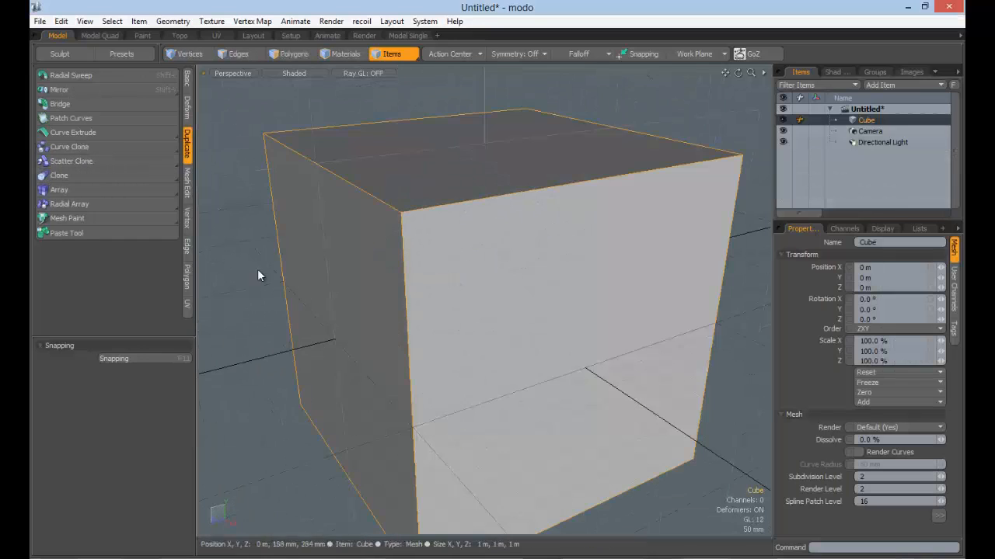
# Step: Generate a radial array of the cube around the Y axis with a count of 20
pyautogui.click(97, 205)
pyautogui.scroll(-5, 466, 282)
pyautogui.keyDown('alt'); pyautogui.moveTo(466, 282); pyautogui.dragTo(411, 320); pyautogui.keyUp('alt')
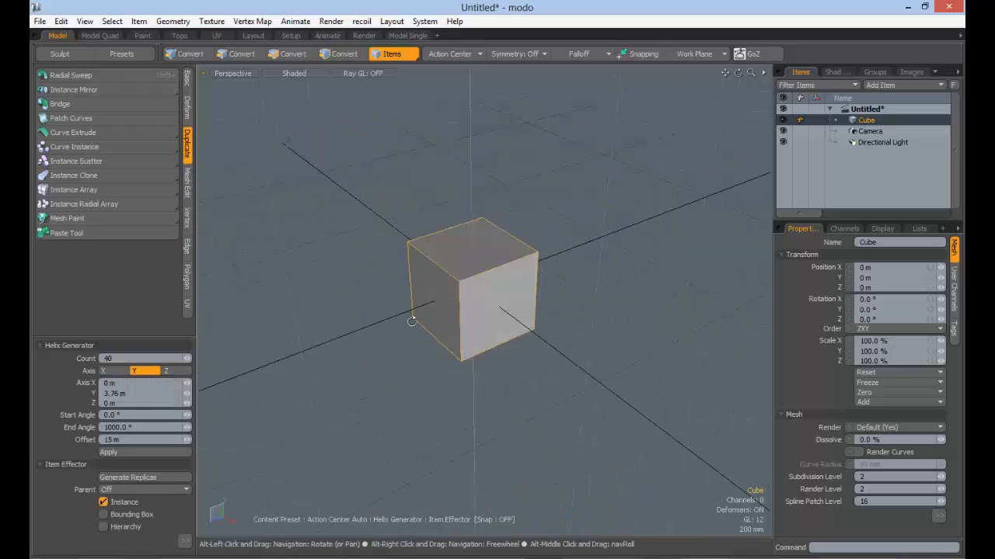
pyautogui.keyDown('alt'); pyautogui.keyDown('shift'); pyautogui.moveTo(508, 319); pyautogui.dragTo(422, 284); pyautogui.keyUp('shift'); pyautogui.keyUp('alt')
pyautogui.scroll(-2, 422, 284)
pyautogui.click(148, 359)
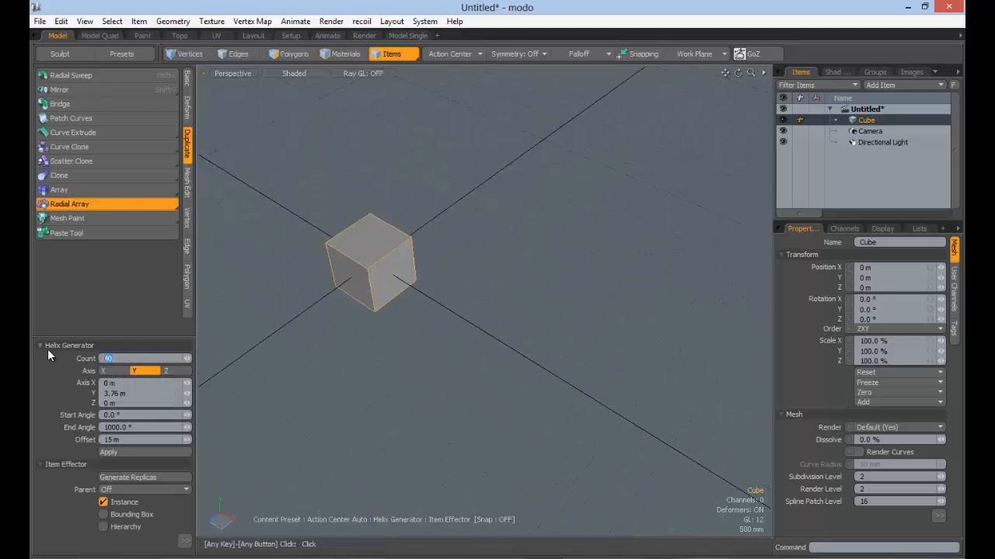
pyautogui.write('20')
pyautogui.press('Tab')
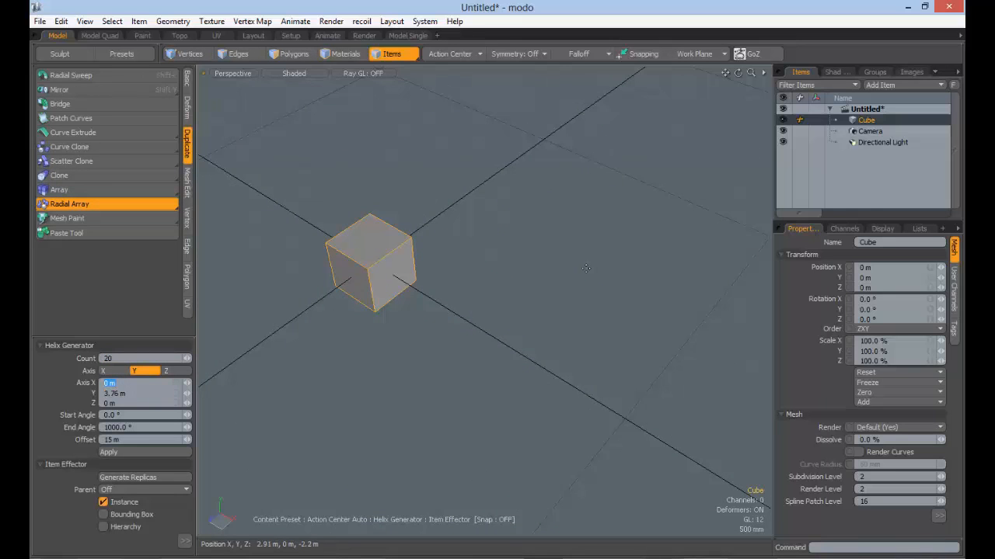
pyautogui.click(551, 278)
pyautogui.keyDown('ctrl'); pyautogui.keyDown('alt'); pyautogui.moveTo(551, 278); pyautogui.dragTo(488, 242); pyautogui.keyUp('alt'); pyautogui.keyUp('ctrl')
pyautogui.keyDown('alt'); pyautogui.keyDown('shift'); pyautogui.moveTo(562, 184); pyautogui.dragTo(473, 241); pyautogui.keyUp('shift'); pyautogui.keyUp('alt')
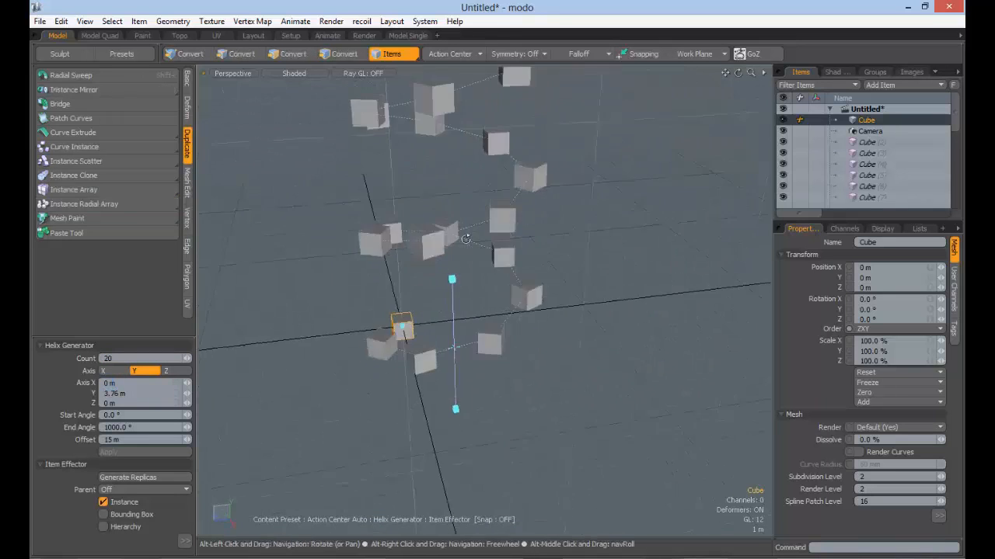
# Step: Flatten the helix into a closed ring by setting its offset to 0 m and its end angle to 360°
pyautogui.scroll(-3, 473, 239)
pyautogui.moveTo(134, 440); pyautogui.dragTo(76, 437)
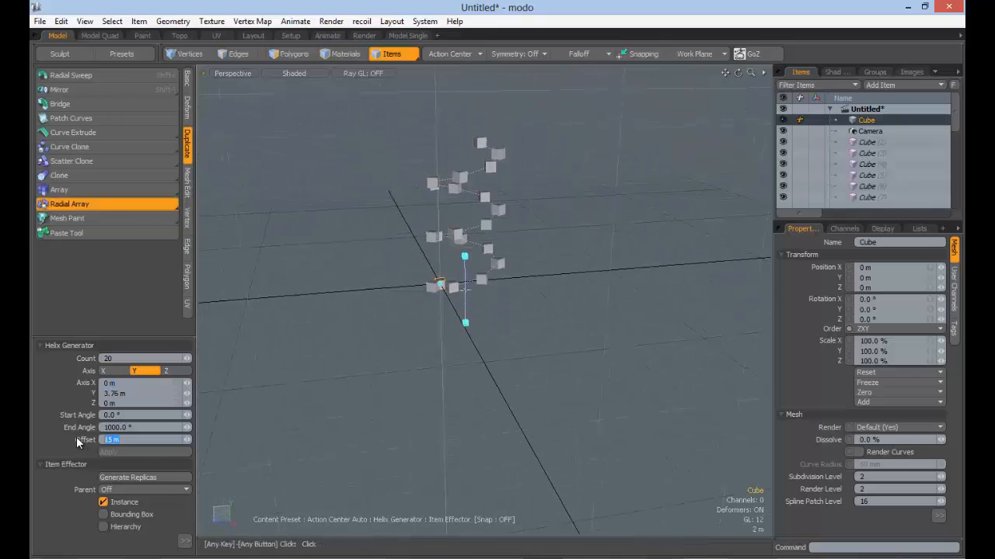
pyautogui.write('0')
pyautogui.press('Return')
pyautogui.moveTo(148, 428); pyautogui.dragTo(42, 429)
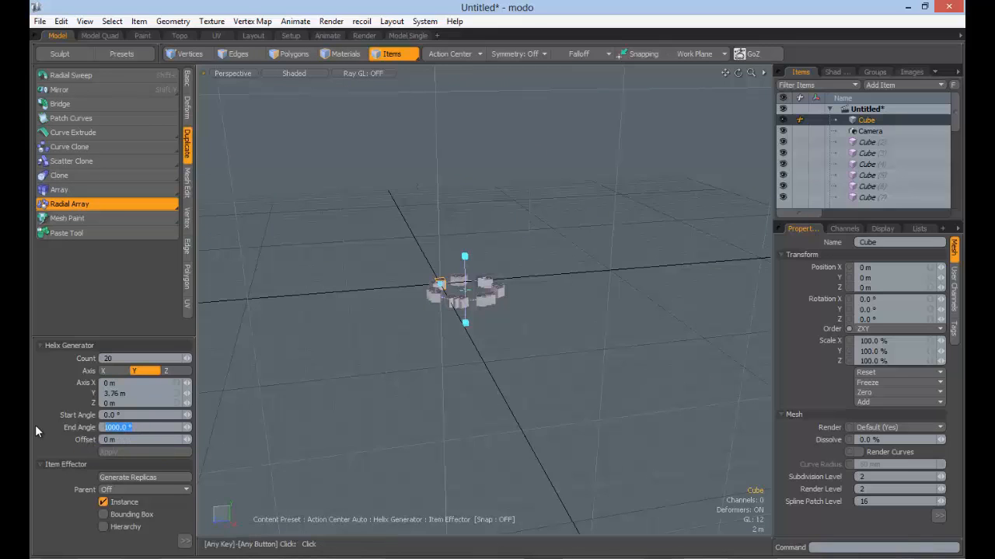
pyautogui.write('360')
pyautogui.press('Tab')
# Step: Move the radial array's centre farther from the original cube so that the ring widens and gaps open between the cubes
pyautogui.keyDown('alt'); pyautogui.moveTo(458, 229); pyautogui.dragTo(471, 291); pyautogui.keyUp('alt')
pyautogui.keyDown('ctrl'); pyautogui.keyDown('alt'); pyautogui.moveTo(471, 291); pyautogui.dragTo(614, 232); pyautogui.keyUp('alt'); pyautogui.keyUp('ctrl')
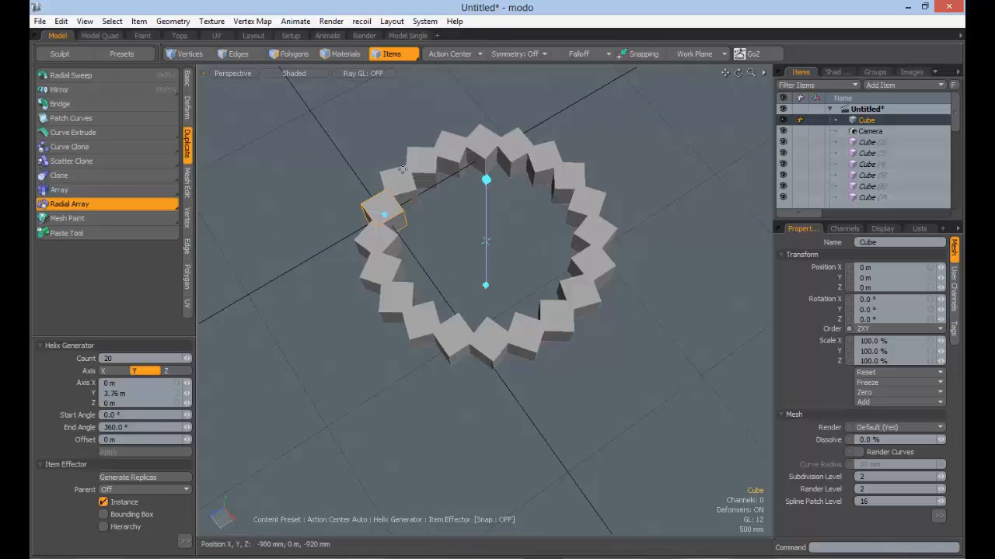
pyautogui.keyDown('alt'); pyautogui.moveTo(456, 232); pyautogui.dragTo(451, 203); pyautogui.keyUp('alt')
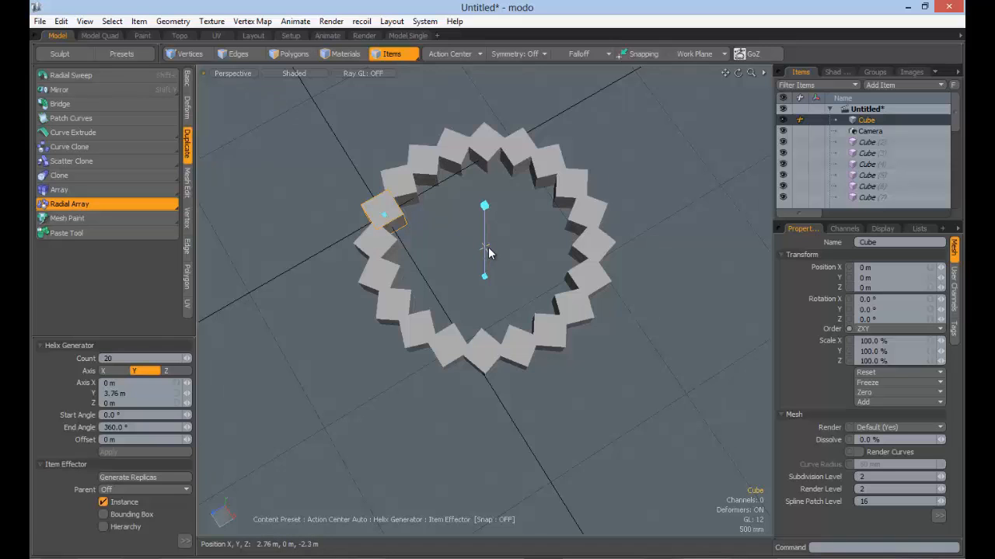
pyautogui.moveTo(486, 248)
pyautogui.mouseDown()
pyautogui.moveTo(610, 251)
pyautogui.moveTo(446, 241)
pyautogui.moveTo(411, 261)
pyautogui.moveTo(572, 246)
pyautogui.moveTo(459, 237)
pyautogui.moveTo(598, 257)
pyautogui.moveTo(479, 244)
pyautogui.mouseUp()
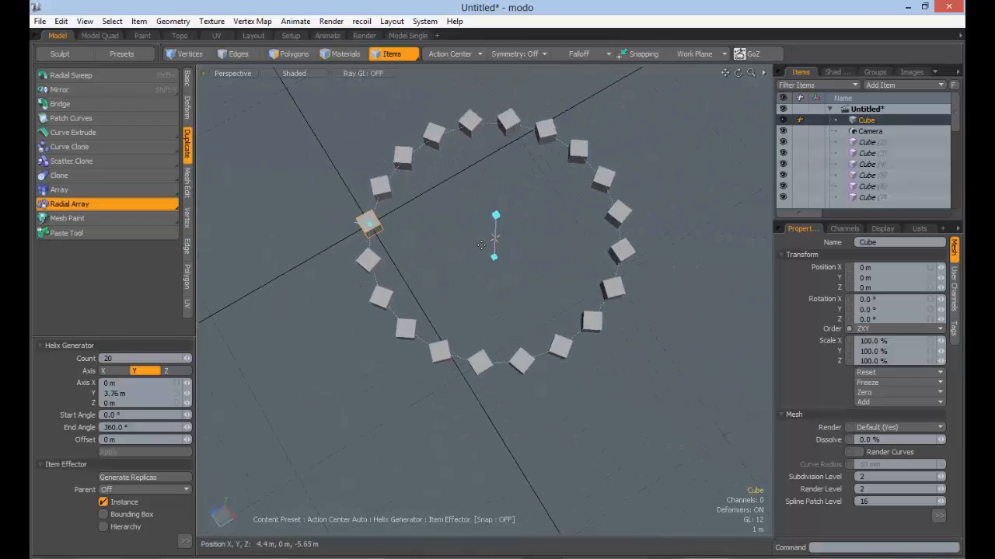
# Step: Compare the radial array around the X, Y and Z axes, and leave its axis set to X
pyautogui.click(119, 372)
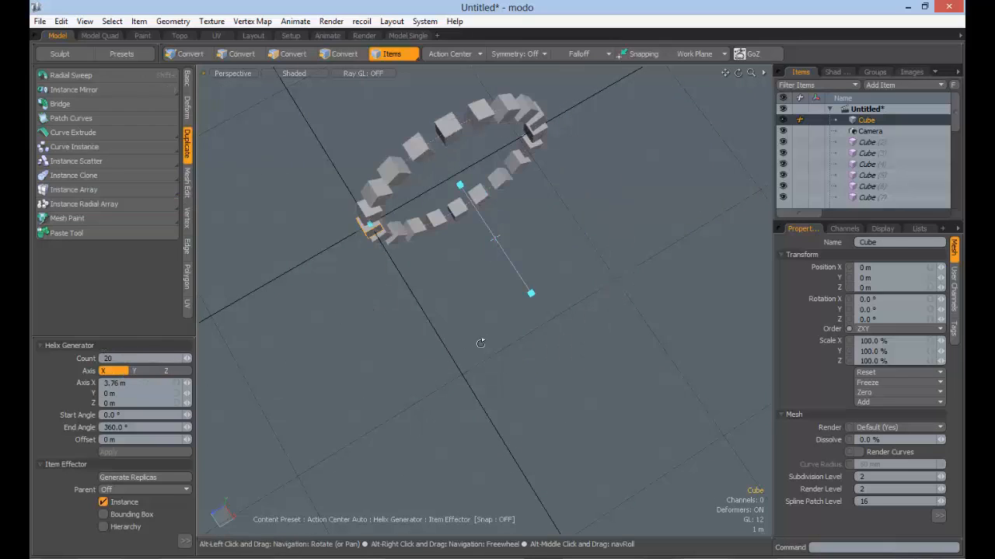
pyautogui.keyDown('alt'); pyautogui.moveTo(482, 345); pyautogui.dragTo(435, 215); pyautogui.keyUp('alt')
pyautogui.click(136, 371)
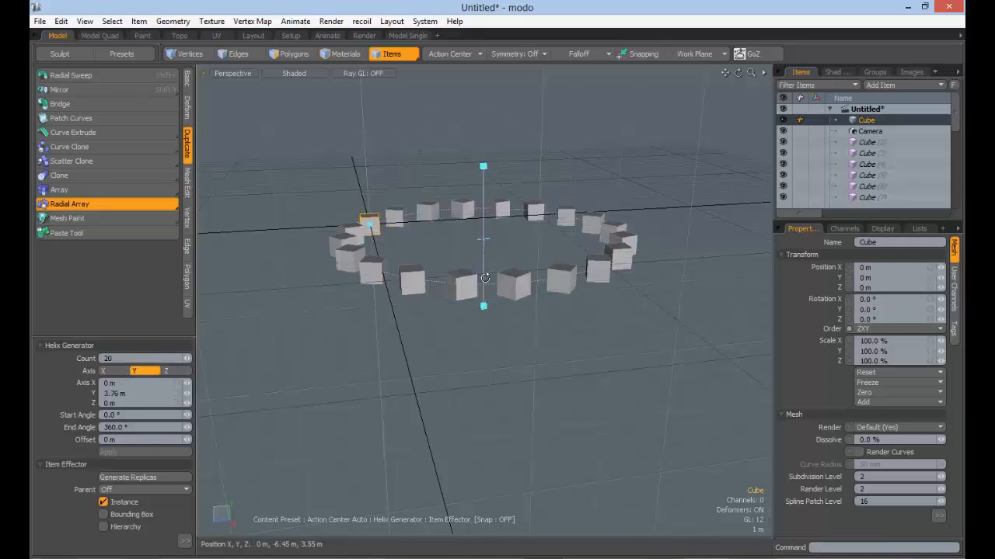
pyautogui.keyDown('alt'); pyautogui.moveTo(466, 280); pyautogui.dragTo(590, 300); pyautogui.keyUp('alt')
pyautogui.click(177, 373)
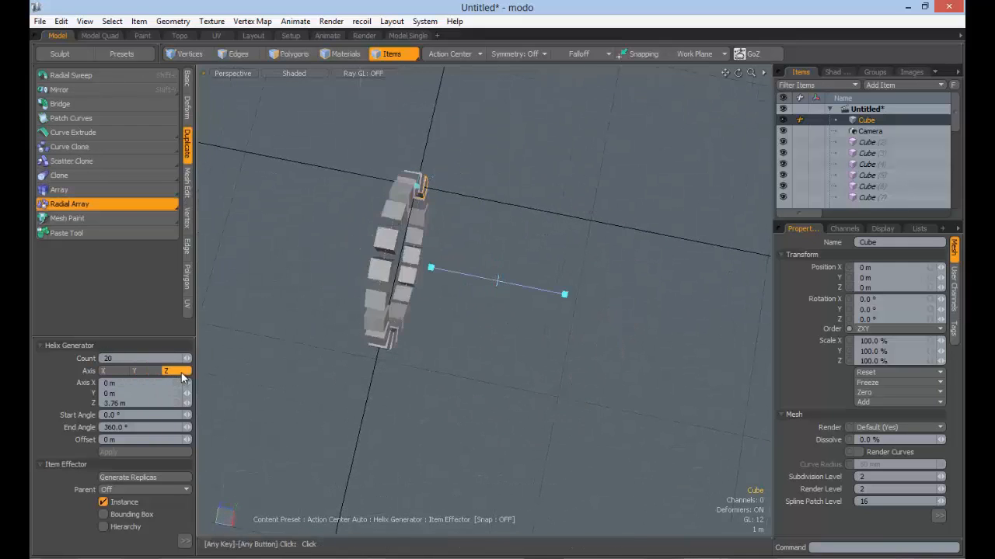
pyautogui.keyDown('alt'); pyautogui.moveTo(303, 268); pyautogui.dragTo(384, 206); pyautogui.keyUp('alt')
pyautogui.click(114, 370)
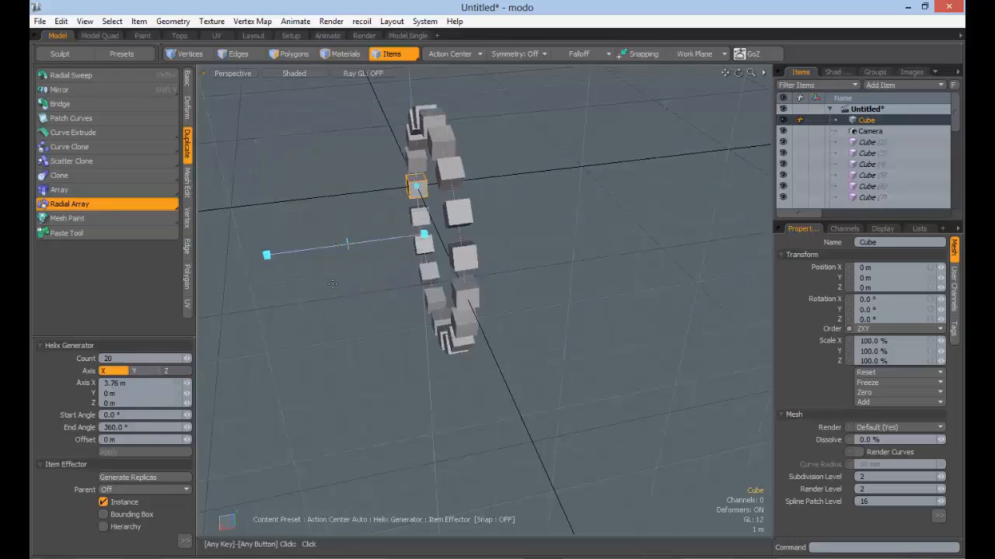
pyautogui.keyDown('alt'); pyautogui.moveTo(334, 225); pyautogui.dragTo(390, 278); pyautogui.keyUp('alt')
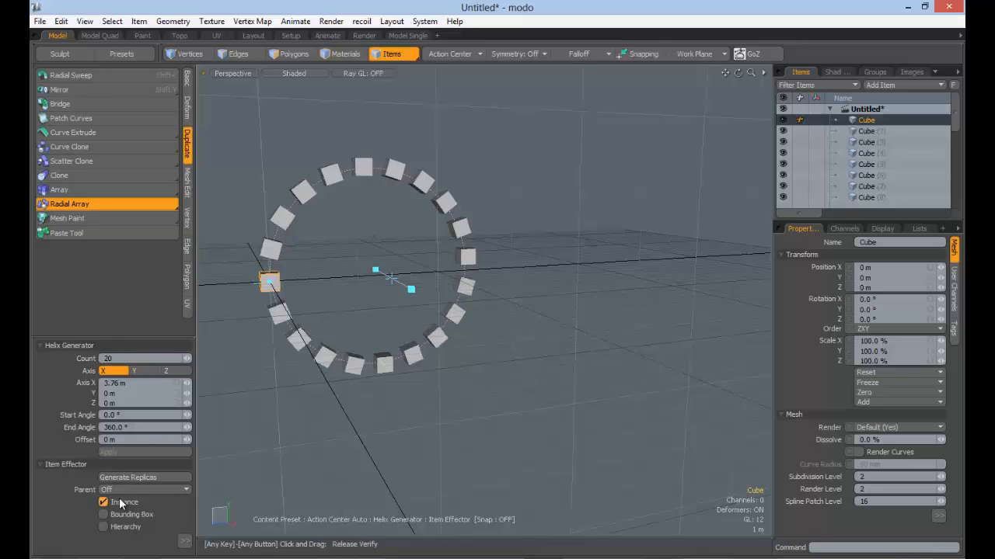
# Step: Look at the radial array's Parent choices and try displaying its instances as bounding boxes
pyautogui.click(153, 487)
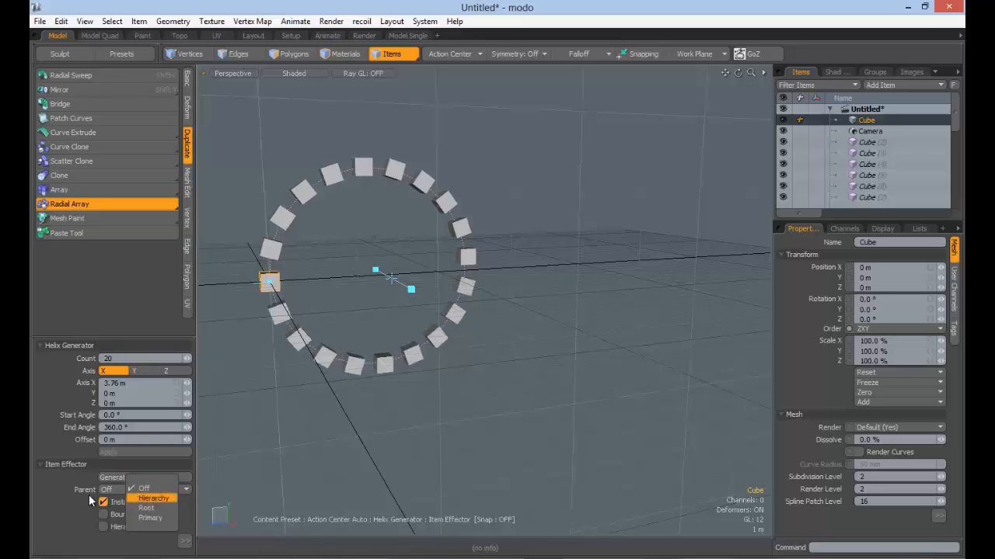
pyautogui.click(103, 514)
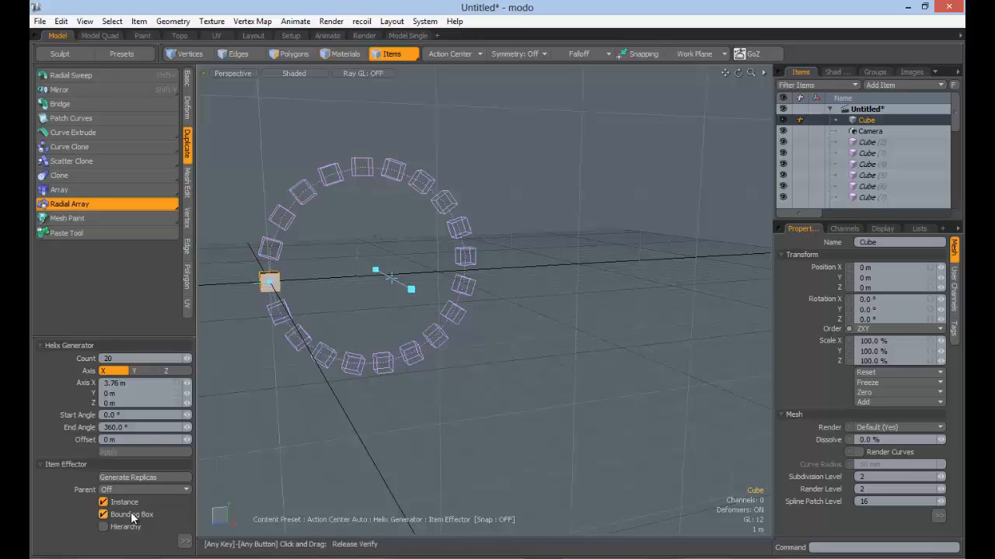
pyautogui.click(103, 514)
# Step: Limit the radial array to an arc with a start angle of 90° and an end angle of 180°
pyautogui.click(132, 428)
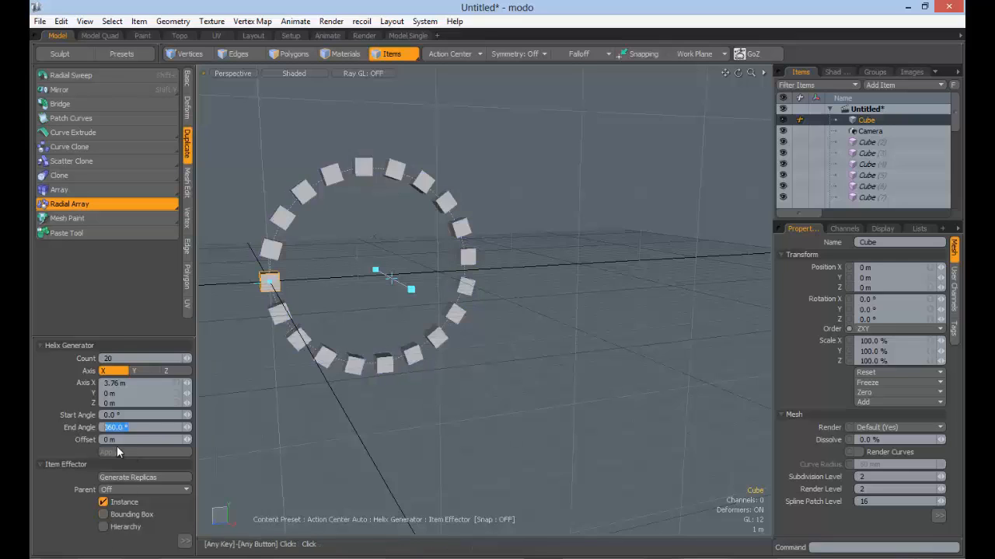
pyautogui.click(129, 415)
pyautogui.press('Tab')
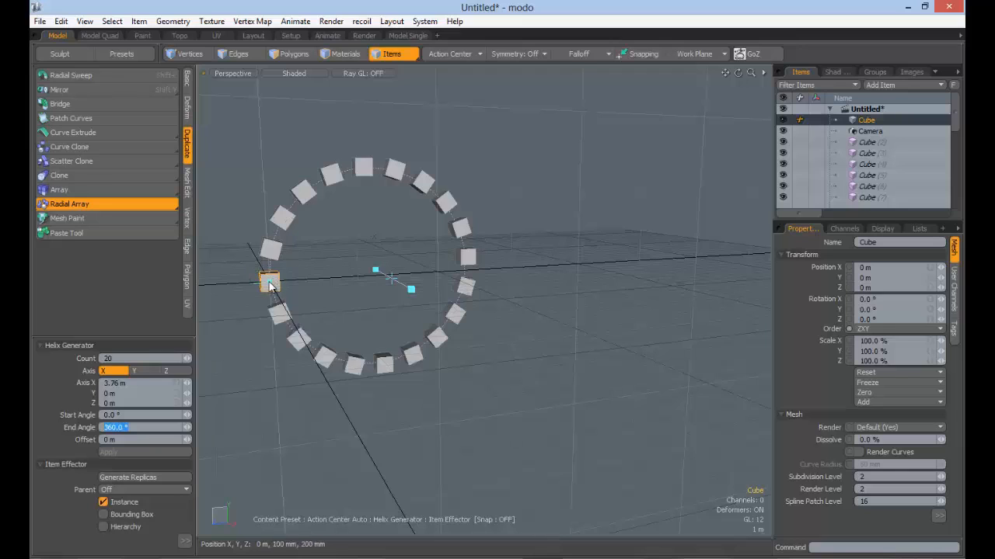
pyautogui.click(142, 415)
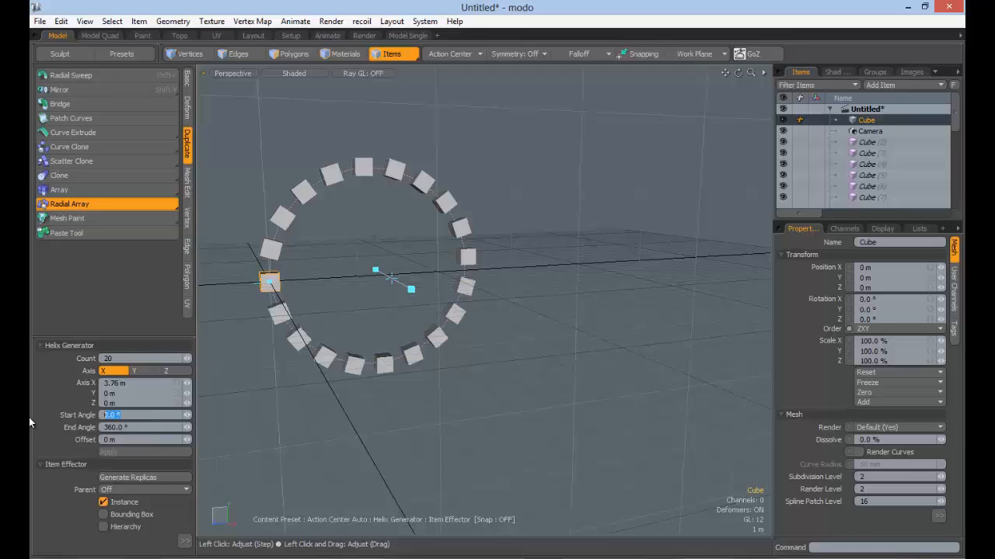
pyautogui.write('90')
pyautogui.press('Tab')
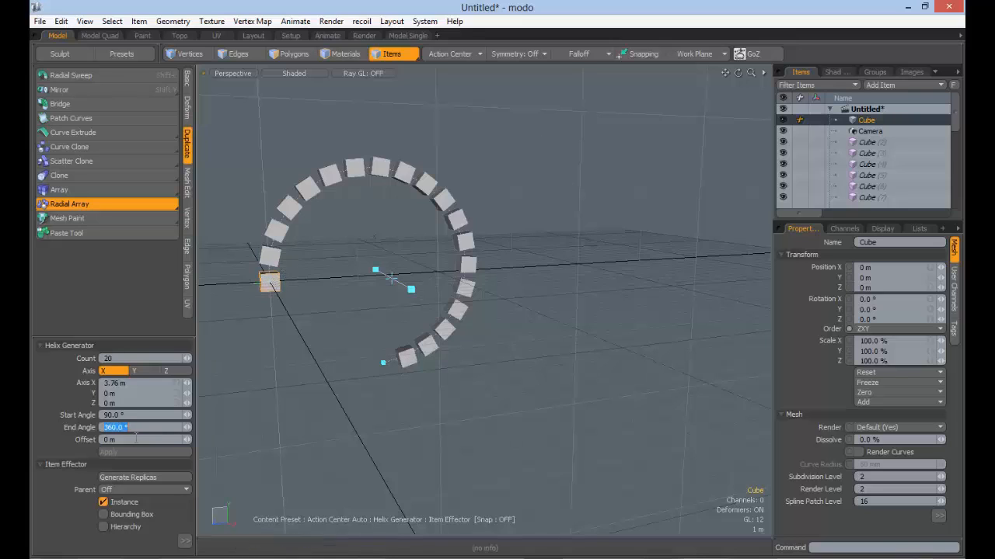
pyautogui.write('180')
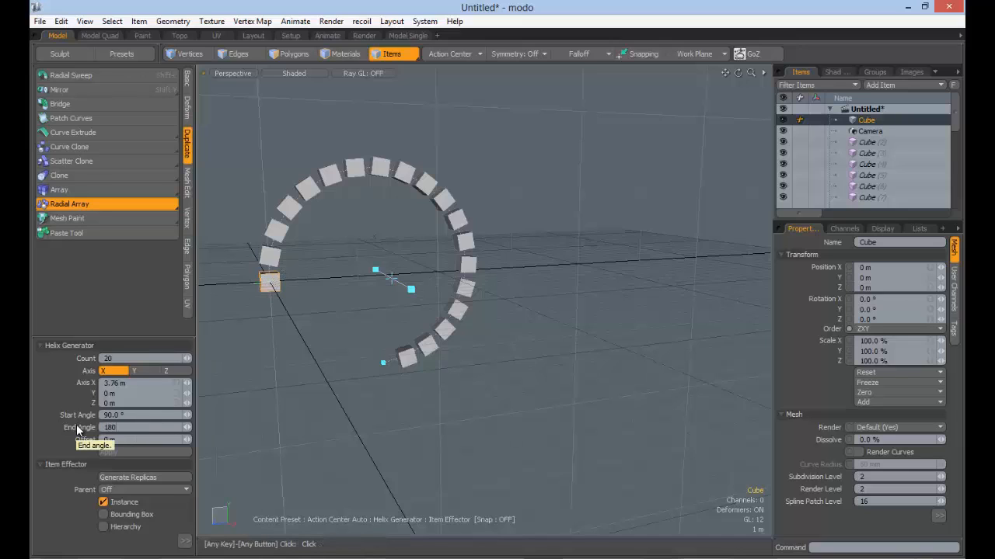
pyautogui.press('Tab')
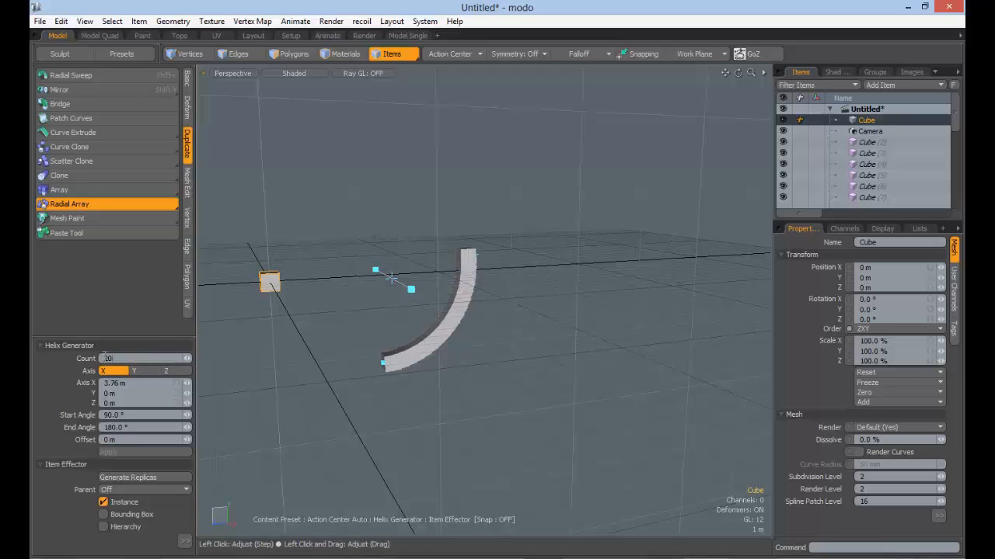
# Step: Reduce the radial array's count to 5
pyautogui.click(140, 358)
pyautogui.write('5')
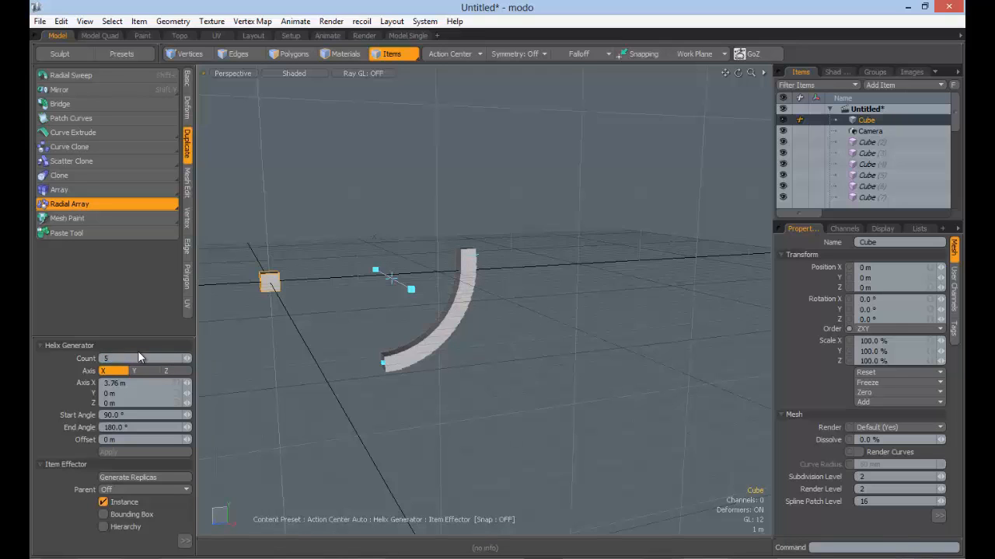
pyautogui.press('Tab')
pyautogui.keyDown('alt'); pyautogui.moveTo(472, 307); pyautogui.dragTo(383, 331); pyautogui.keyUp('alt')
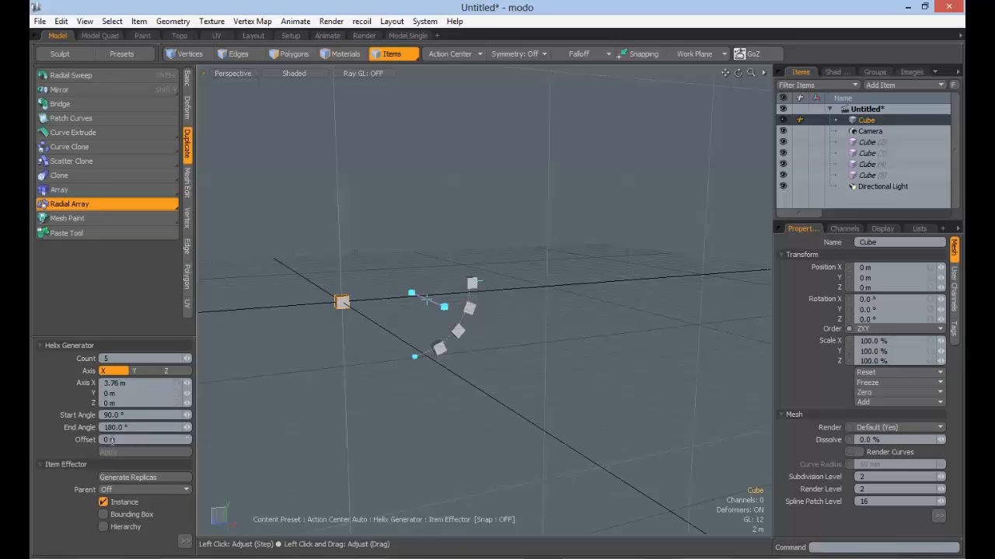
# Step: Set the radial array's start angle to 0° and its end angle to 360°
pyautogui.moveTo(134, 415); pyautogui.dragTo(56, 410)
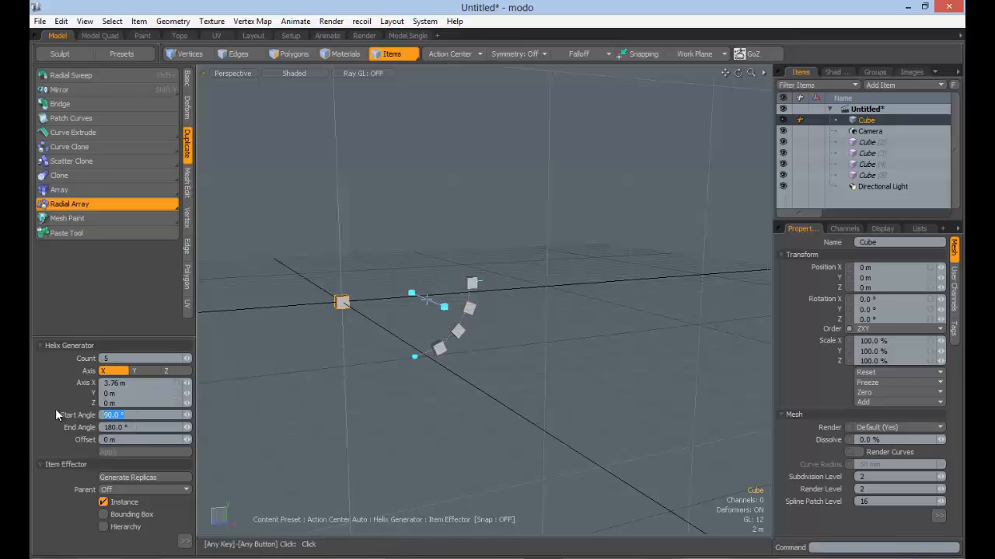
pyautogui.write('0')
pyautogui.press('Tab')
pyautogui.write('360')
pyautogui.press('Tab')
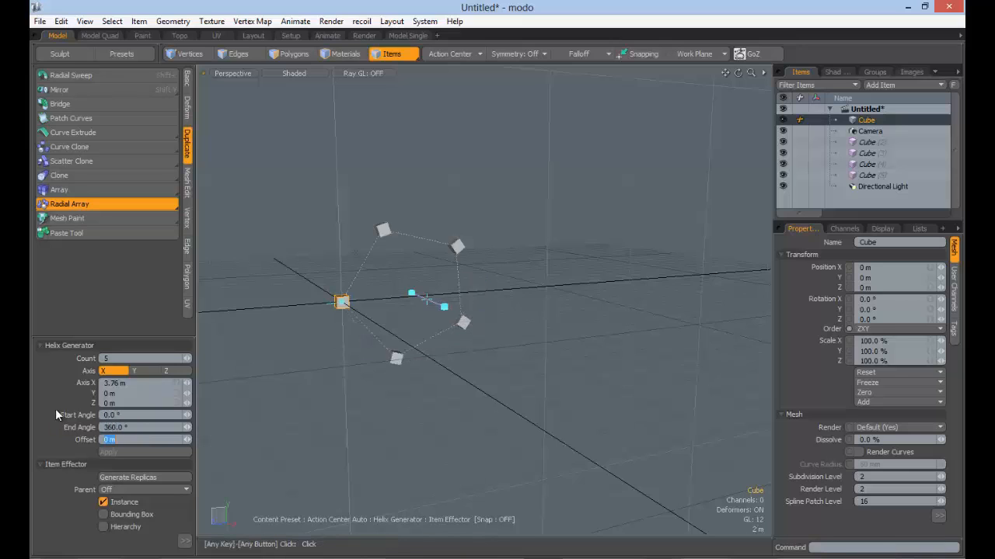
# Step: Set the radial array's count to 20 and inspect the full ring
pyautogui.keyDown('alt'); pyautogui.moveTo(368, 272); pyautogui.dragTo(48, 358); pyautogui.keyUp('alt')
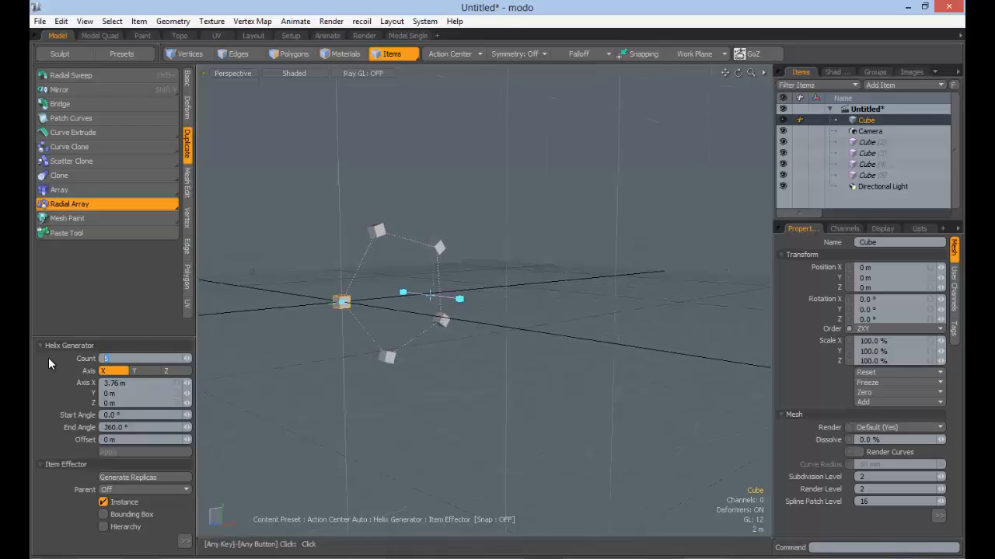
pyautogui.write('20')
pyautogui.press('Tab')
pyautogui.keyDown('alt'); pyautogui.moveTo(336, 292); pyautogui.dragTo(287, 314); pyautogui.keyUp('alt')
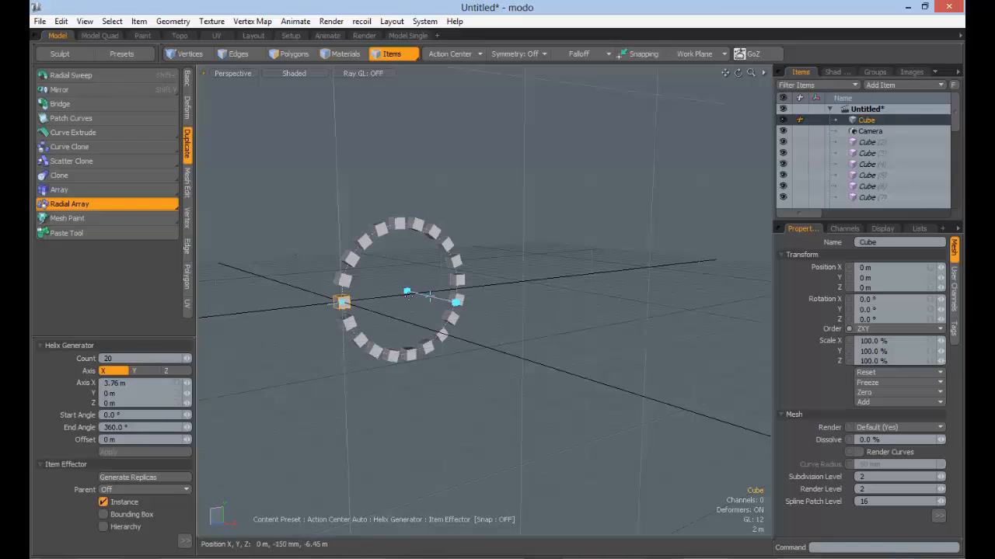
pyautogui.moveTo(434, 304)
pyautogui.keyDown('alt'); pyautogui.mouseDown()
pyautogui.moveTo(528, 291)
pyautogui.moveTo(455, 291)
pyautogui.moveTo(464, 289)
pyautogui.moveTo(463, 304)
pyautogui.moveTo(446, 280)
pyautogui.moveTo(500, 291)
pyautogui.moveTo(442, 291)
pyautogui.mouseUp(); pyautogui.keyUp('alt')
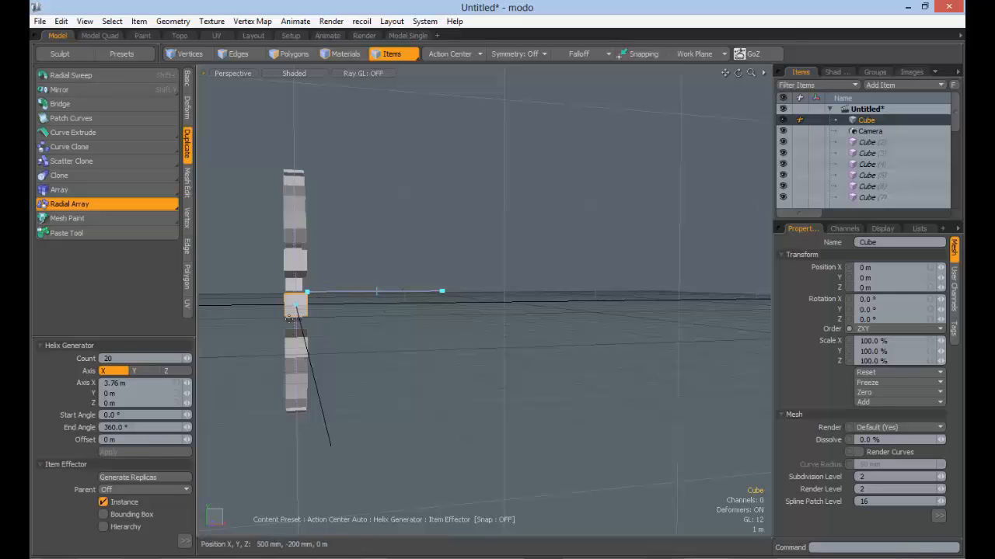
# Step: Try radial array offsets of 1 m and 3 m, checking the ring's spread along X from several angles
pyautogui.click(132, 440)
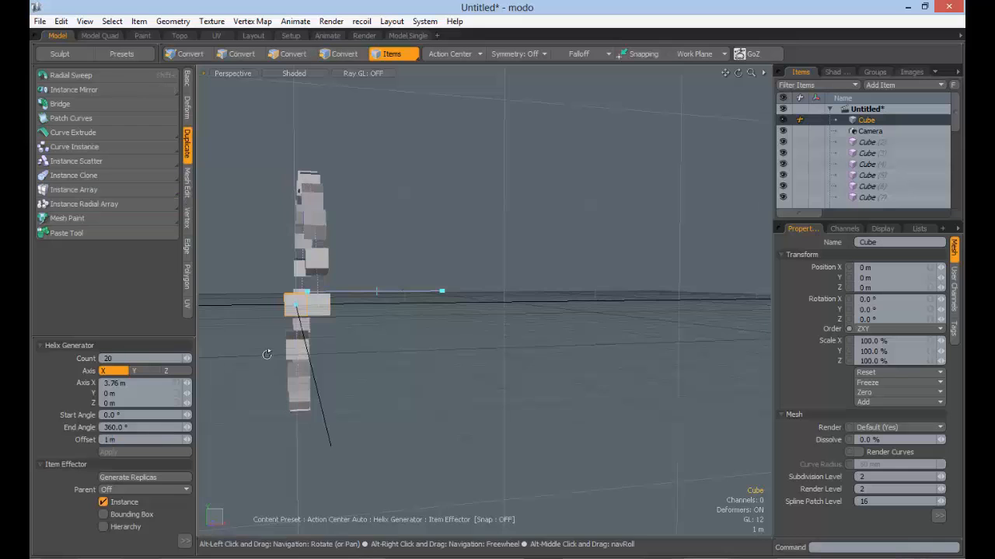
pyautogui.keyDown('alt'); pyautogui.moveTo(334, 311); pyautogui.dragTo(450, 208); pyautogui.keyUp('alt')
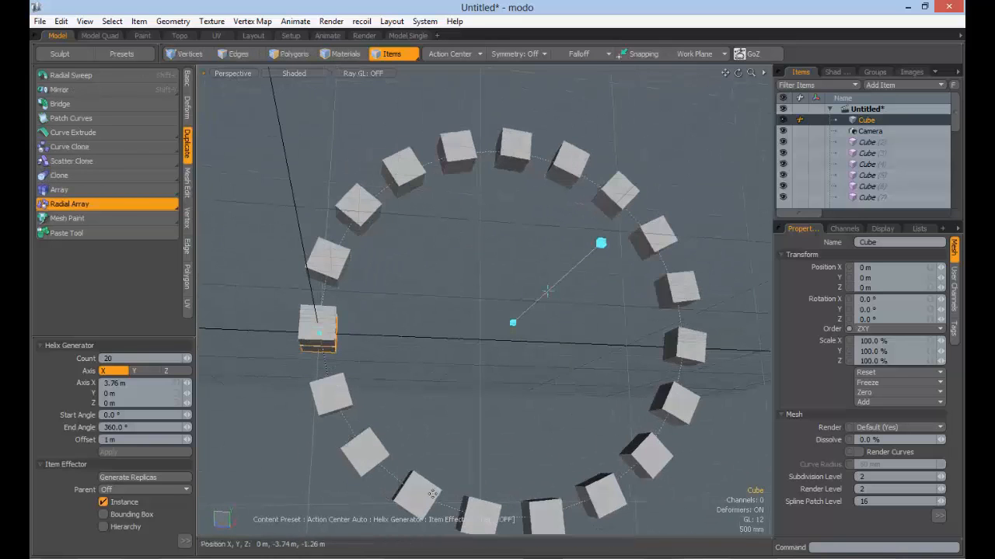
pyautogui.keyDown('alt'); pyautogui.moveTo(490, 282); pyautogui.dragTo(382, 336); pyautogui.keyUp('alt')
pyautogui.moveTo(118, 440); pyautogui.dragTo(48, 437)
pyautogui.write('3')
pyautogui.press('Return')
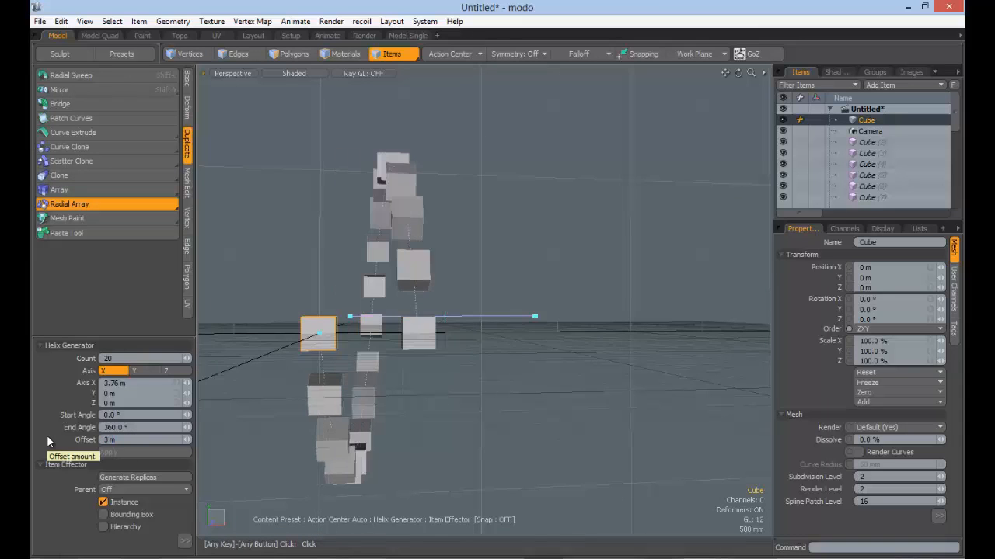
pyautogui.keyDown('alt'); pyautogui.moveTo(444, 393); pyautogui.dragTo(420, 373); pyautogui.keyUp('alt')
pyautogui.keyDown('ctrl'); pyautogui.keyDown('alt'); pyautogui.moveTo(420, 373); pyautogui.dragTo(459, 373); pyautogui.keyUp('alt'); pyautogui.keyUp('ctrl')
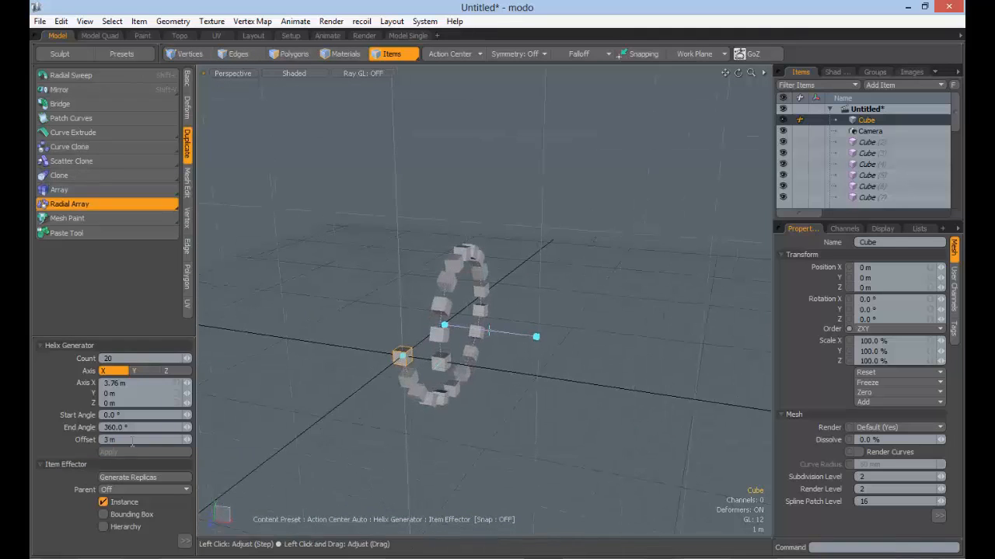
# Step: Set the radial array's offset to 6 m and view the resulting spiral from the side
pyautogui.click(107, 440)
pyautogui.write('6')
pyautogui.press('Return')
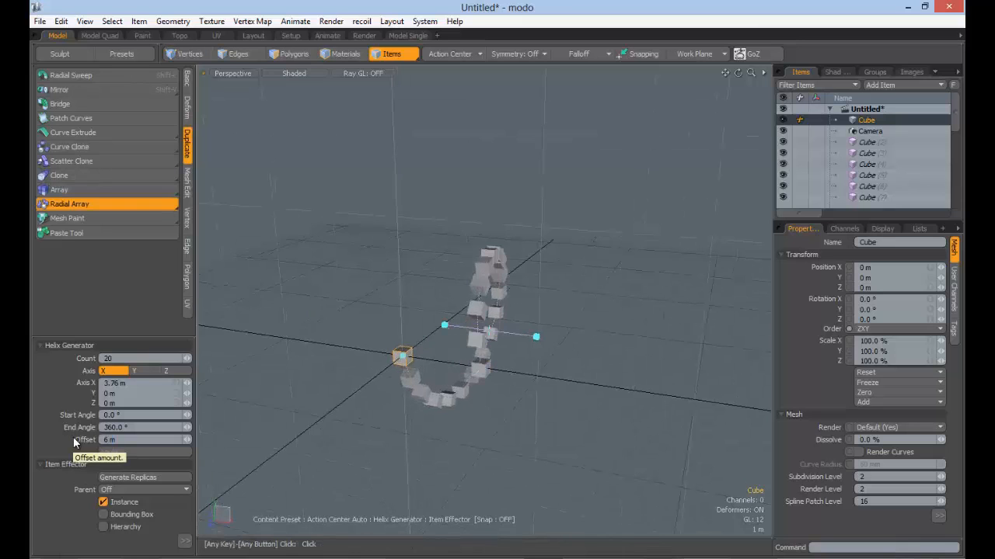
pyautogui.keyDown('alt'); pyautogui.moveTo(435, 310); pyautogui.dragTo(370, 368); pyautogui.keyUp('alt')
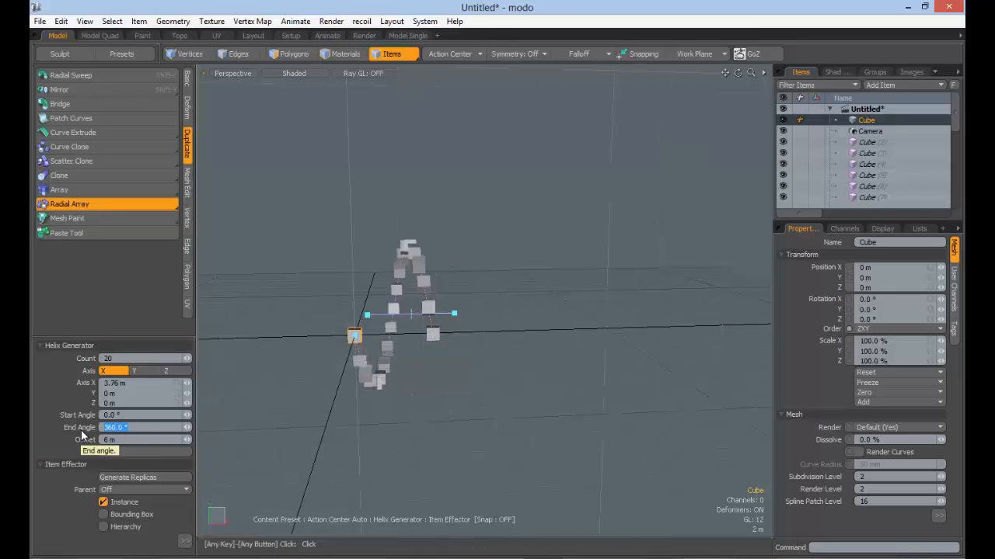
# Step: Try an end angle of 10° on the radial array, and return it to 360°
pyautogui.write('10')
pyautogui.press('Tab')
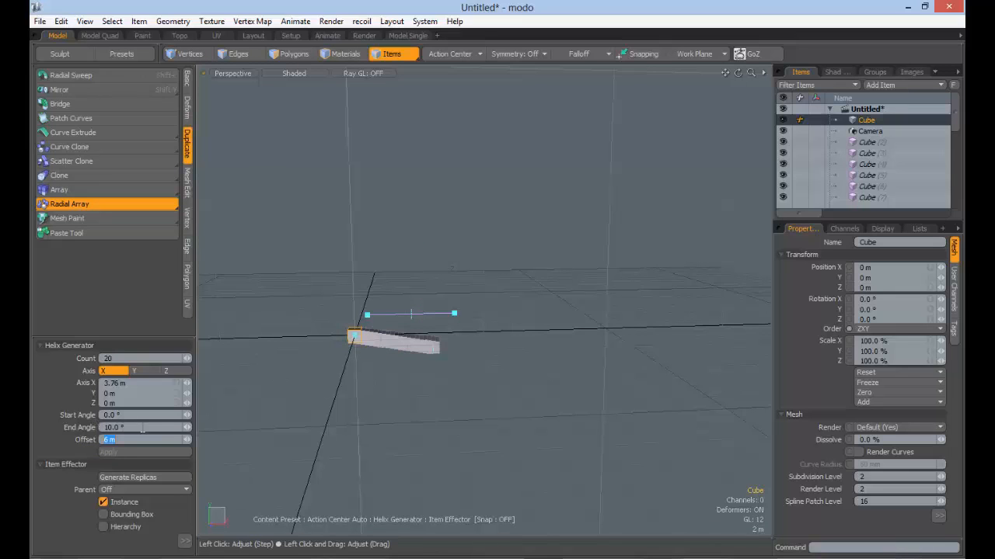
pyautogui.write('360')
pyautogui.press('Tab')
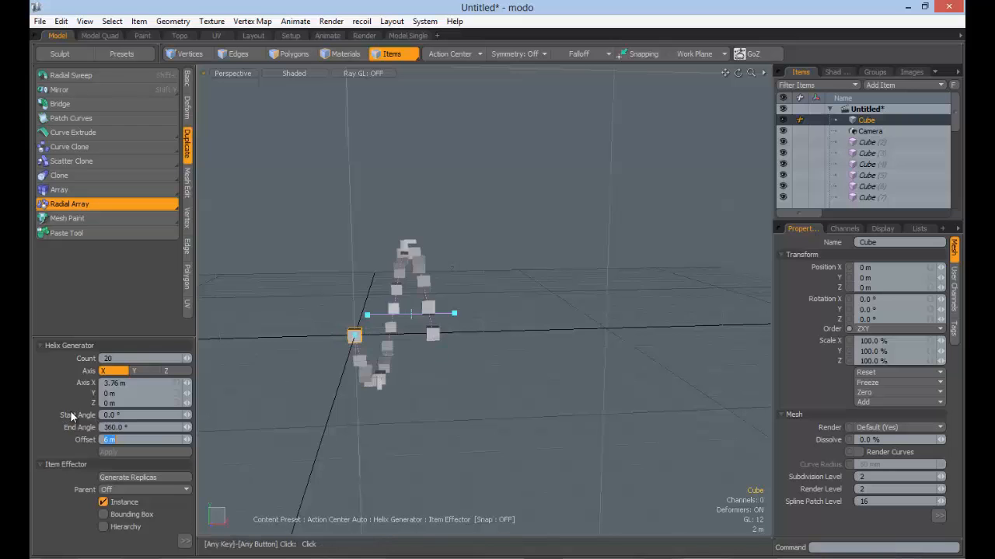
# Step: Set the radial array's offset to 10 m and its end angle to 1000° to form several turns
pyautogui.keyDown('alt'); pyautogui.moveTo(458, 334); pyautogui.dragTo(341, 334); pyautogui.keyUp('alt')
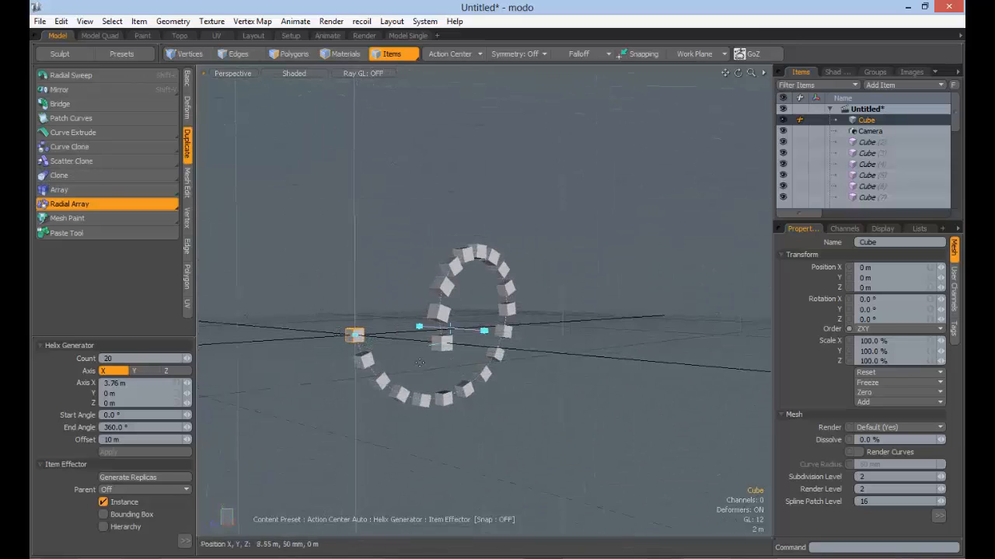
pyautogui.click(110, 427)
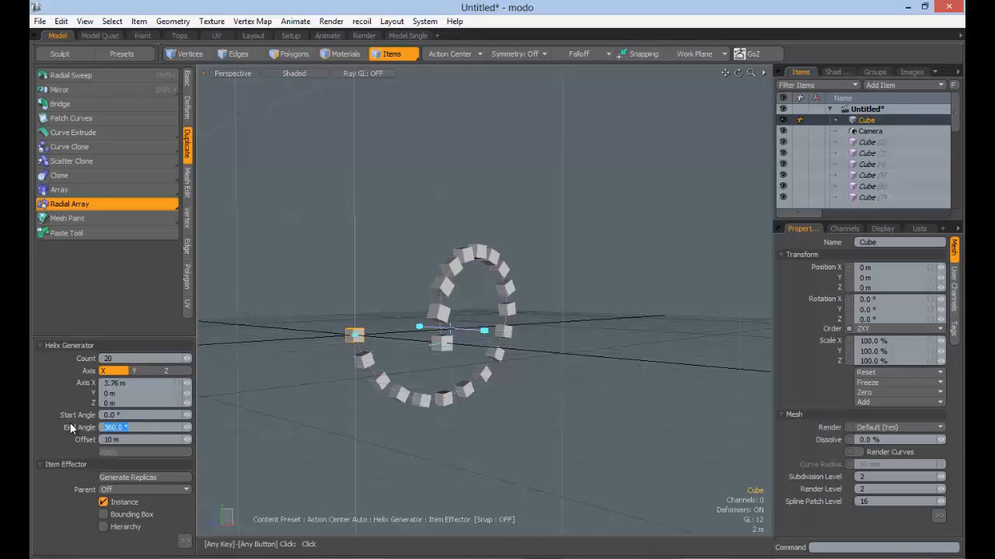
pyautogui.write('1000')
pyautogui.press('Return')
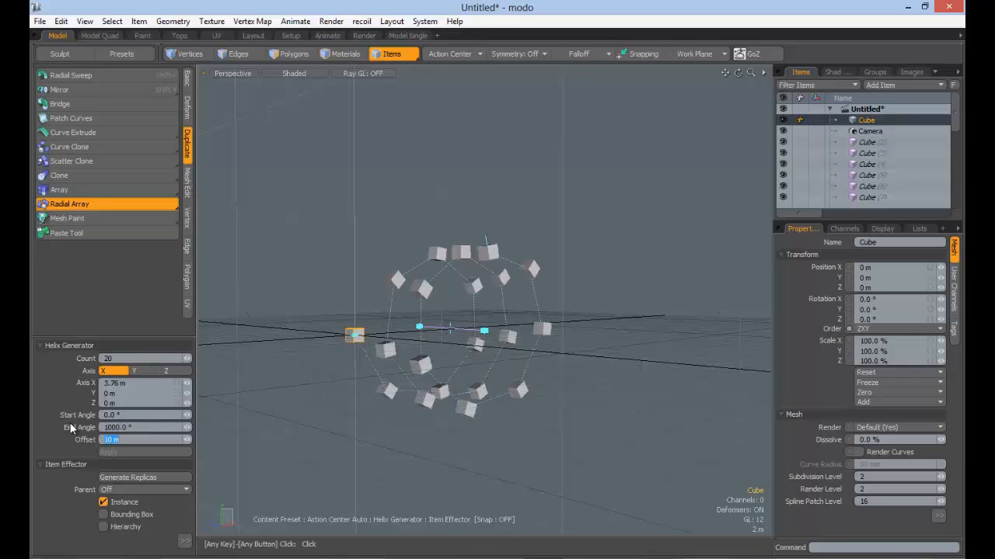
# Step: Stretch the helix along X by setting the radial array's offset to 20 m
pyautogui.keyDown('alt'); pyautogui.moveTo(668, 334); pyautogui.dragTo(497, 349); pyautogui.keyUp('alt')
pyautogui.moveTo(137, 437); pyautogui.dragTo(77, 438)
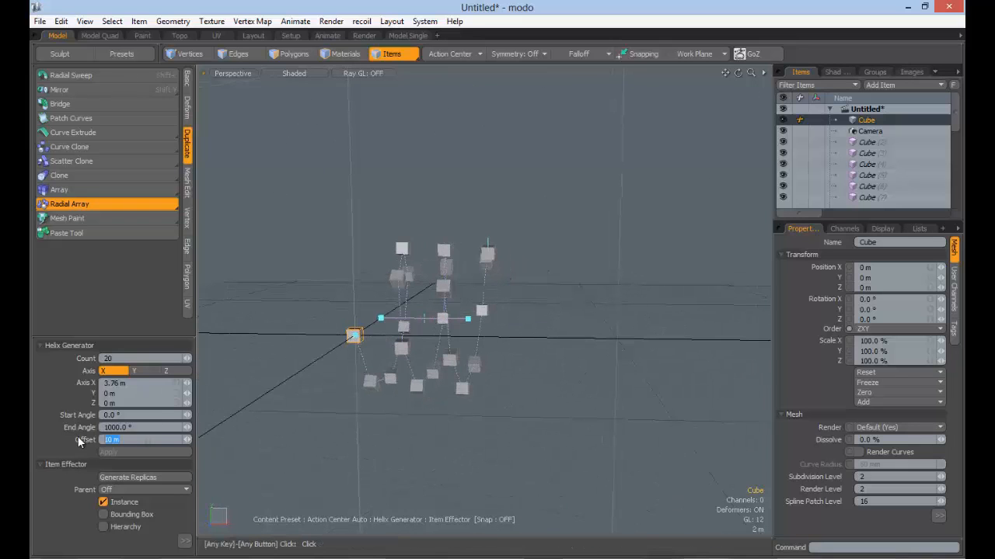
pyautogui.write('20')
pyautogui.press('Return')
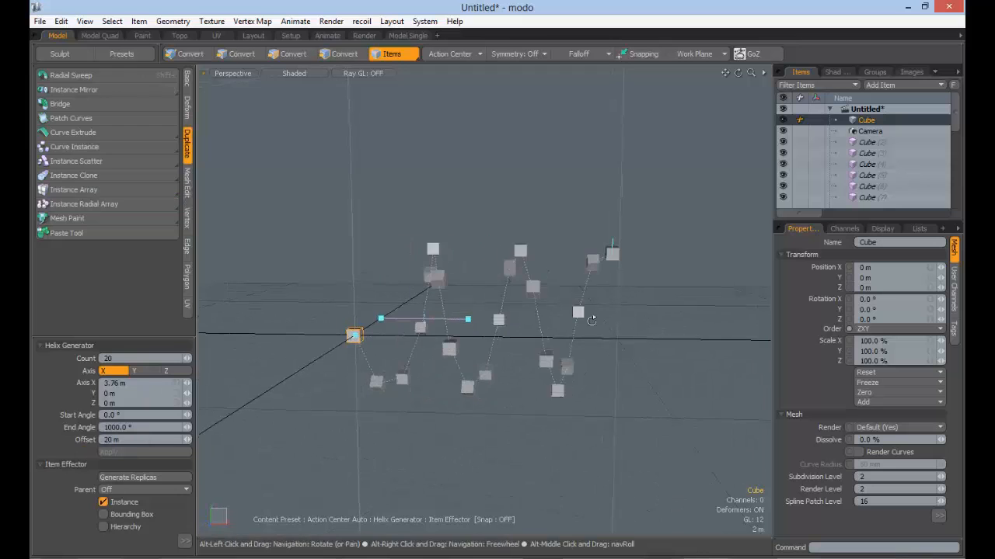
pyautogui.keyDown('alt'); pyautogui.moveTo(511, 390); pyautogui.dragTo(524, 352); pyautogui.keyUp('alt')
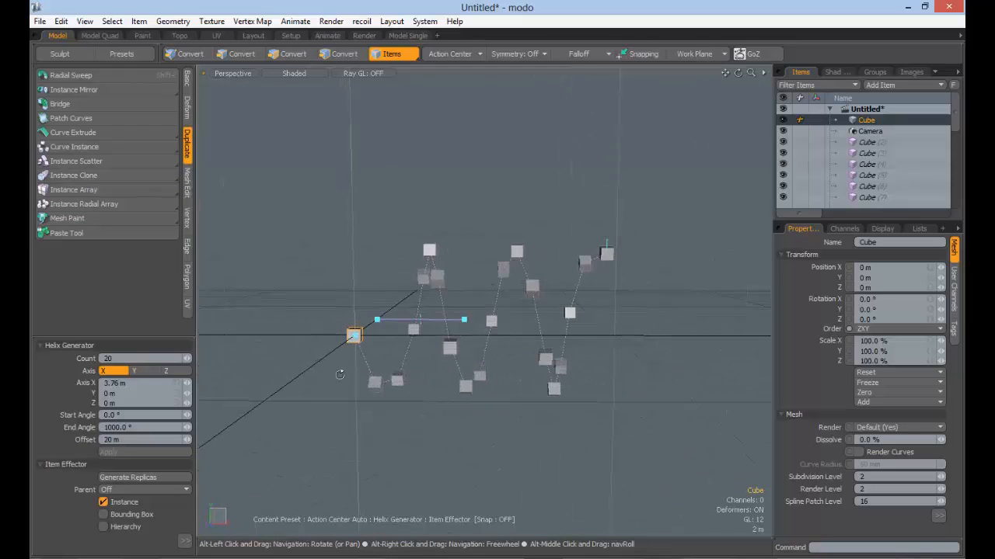
# Step: Set the radial array's count to 50 and inspect the denser helix of cubes
pyautogui.moveTo(122, 356); pyautogui.dragTo(63, 353)
pyautogui.write('50')
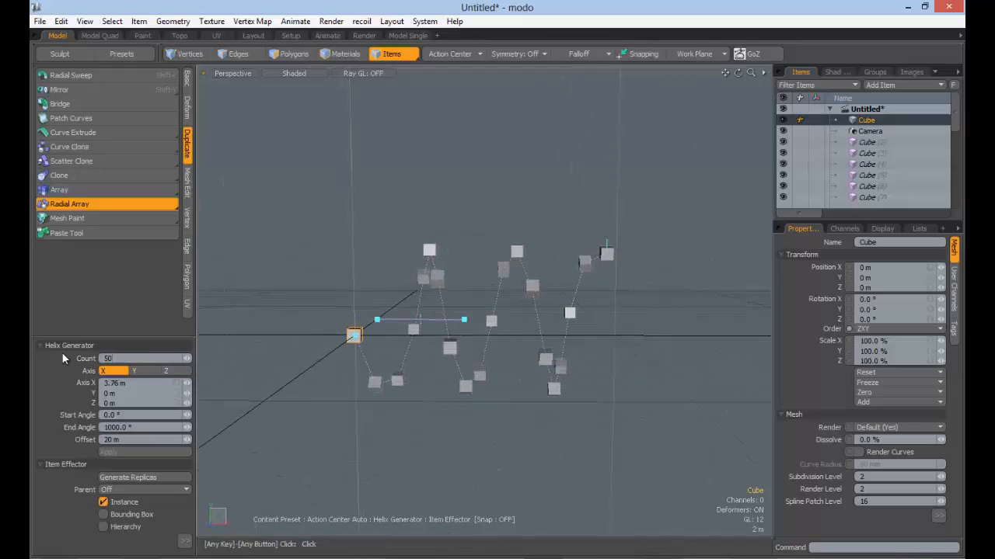
pyautogui.press('Return')
pyautogui.keyDown('alt'); pyautogui.moveTo(327, 365); pyautogui.dragTo(491, 326); pyautogui.keyUp('alt')
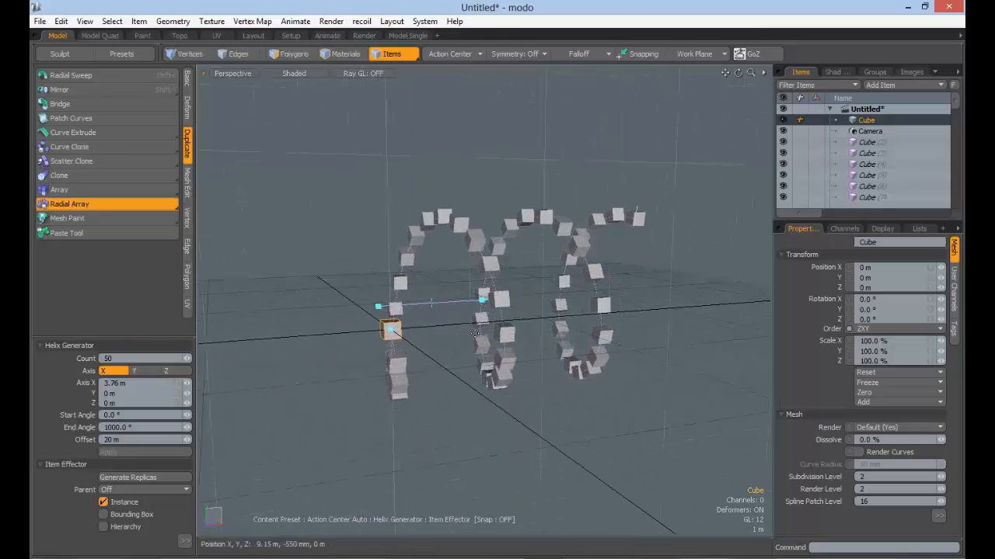
pyautogui.keyDown('alt'); pyautogui.moveTo(453, 282); pyautogui.dragTo(445, 259); pyautogui.keyUp('alt')
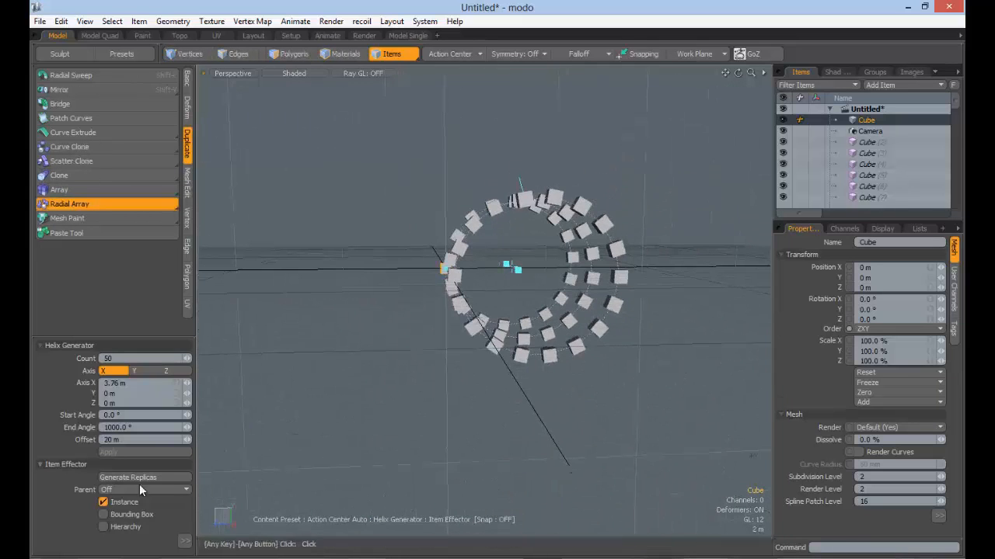
# Step: Examine the Radial Array tool's Instance, Replica and Transform variants and the helix from several angles
pyautogui.click(185, 542)
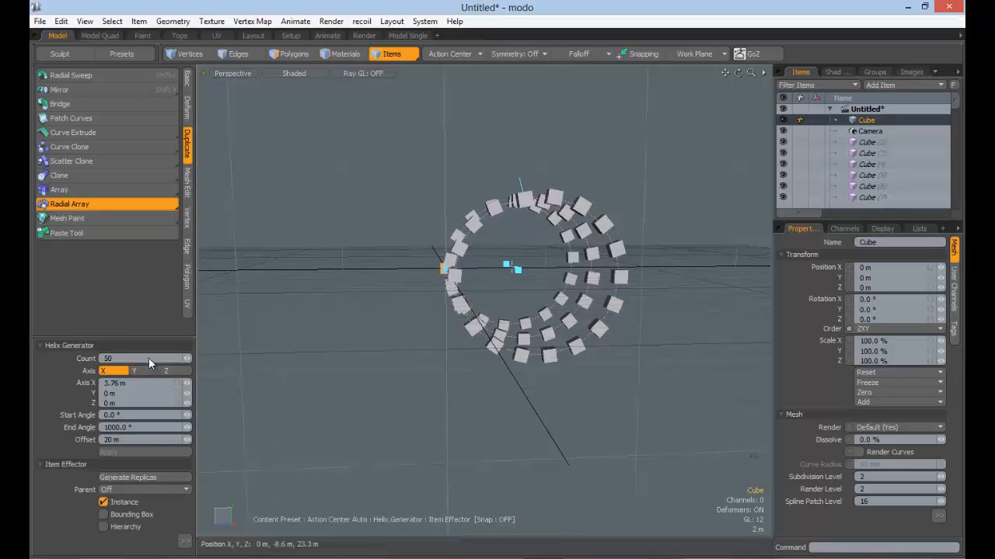
pyautogui.click(164, 206)
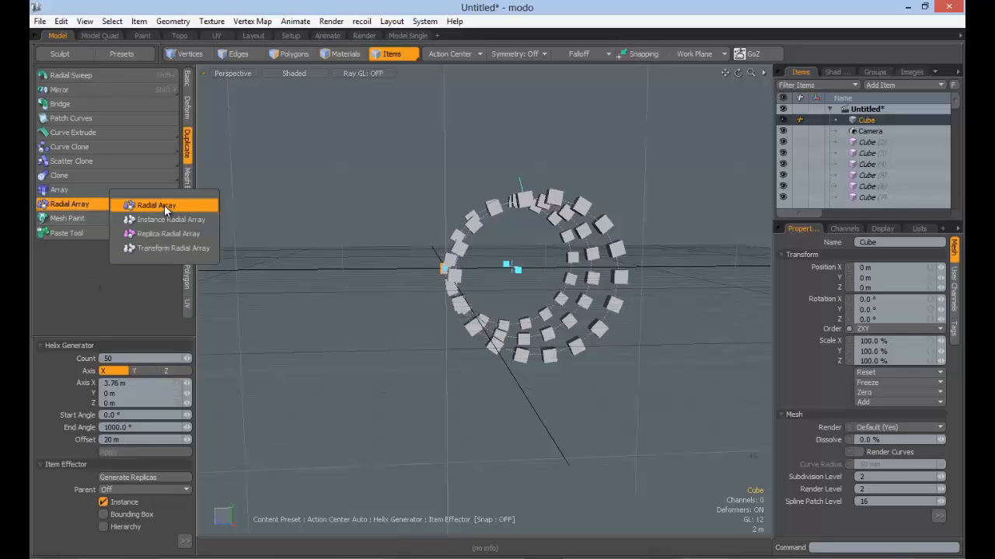
pyautogui.click(162, 249)
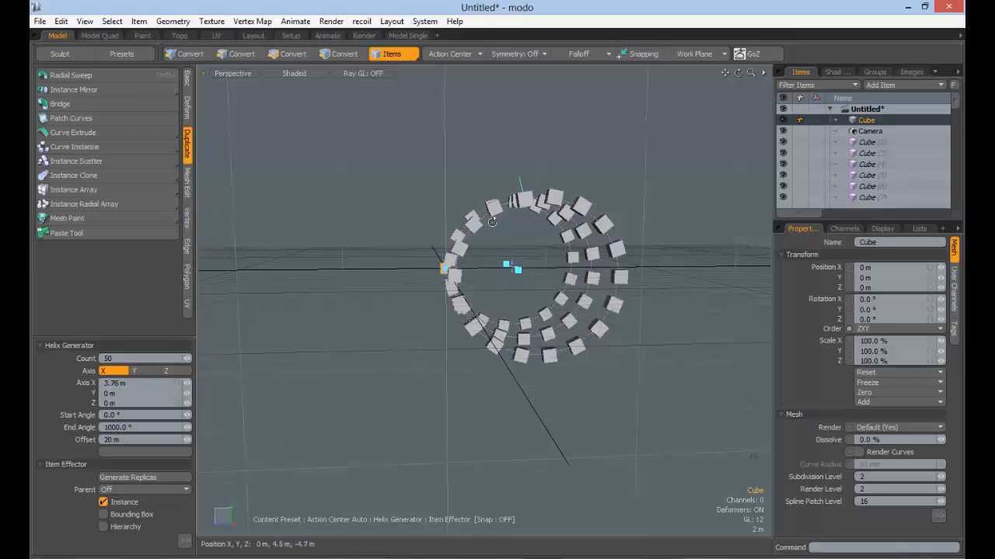
pyautogui.keyDown('alt'); pyautogui.moveTo(524, 292); pyautogui.dragTo(512, 207); pyautogui.keyUp('alt')
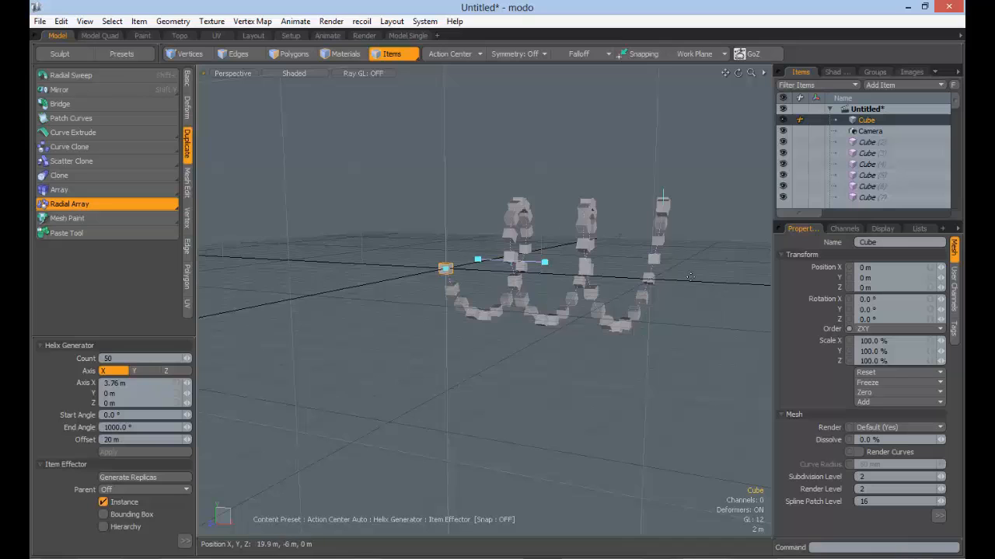
pyautogui.keyDown('alt'); pyautogui.moveTo(690, 277); pyautogui.dragTo(522, 248); pyautogui.keyUp('alt')
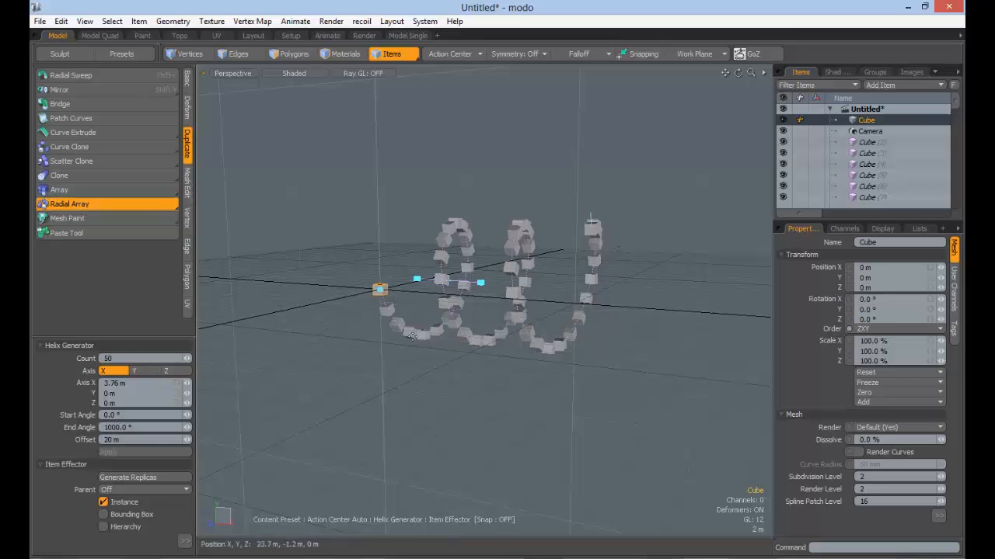
pyautogui.click(75, 204)
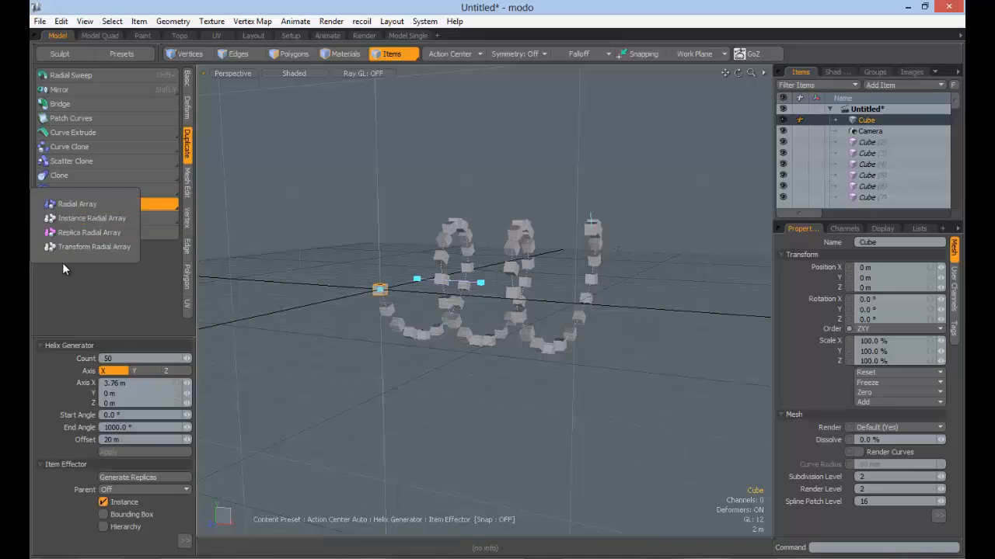
pyautogui.click(57, 316)
pyautogui.click(72, 161)
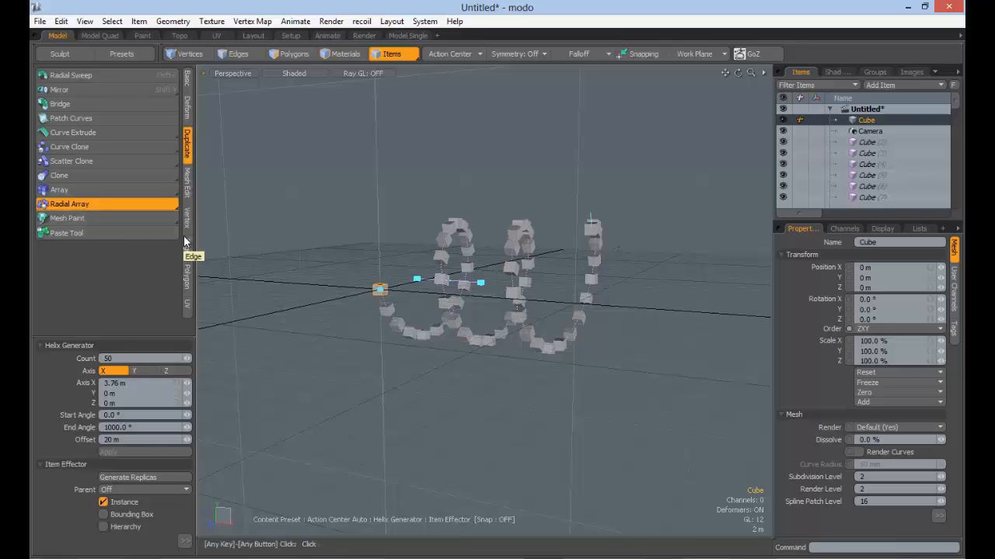
pyautogui.keyDown('alt'); pyautogui.moveTo(360, 234); pyautogui.dragTo(193, 240); pyautogui.keyUp('alt')
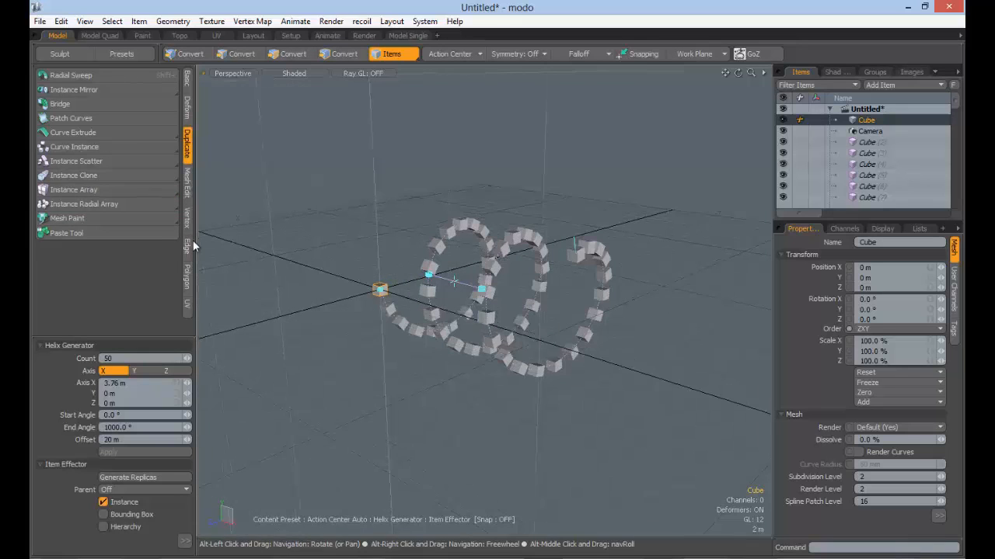
pyautogui.click(123, 221)
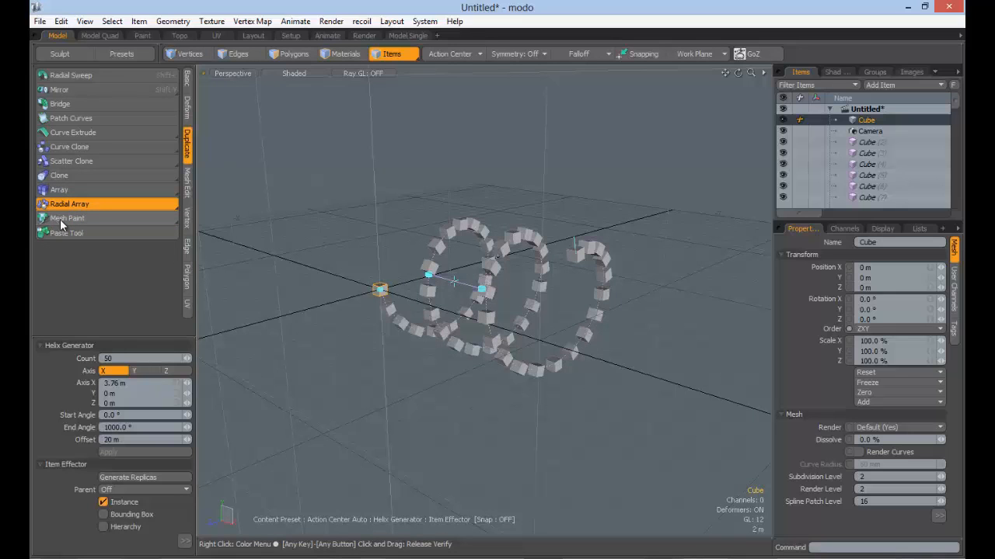
pyautogui.click(71, 221)
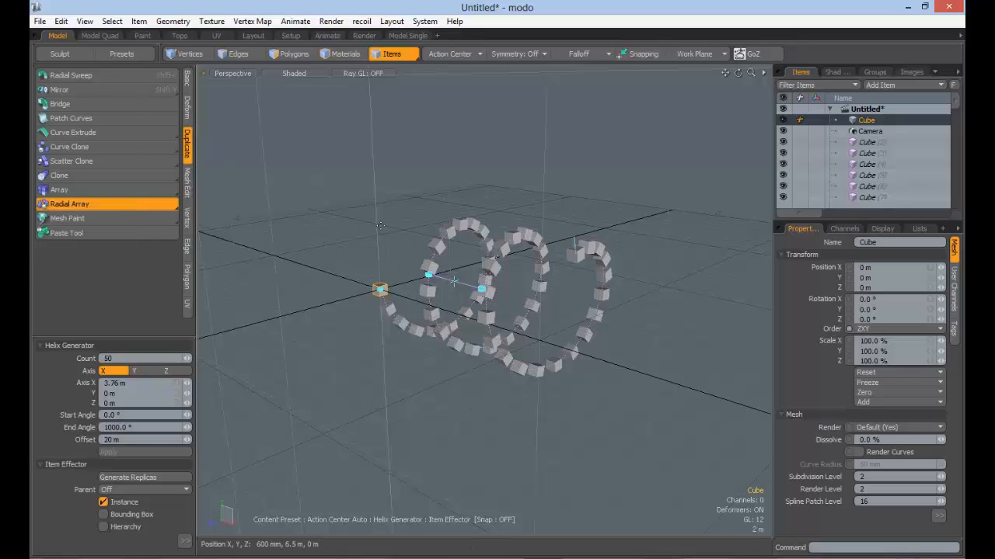
# Step: Drop the Radial Array tool, delete all the cubes from the scene, and show the basic modelling tools
pyautogui.press('space')
pyautogui.moveTo(413, 200)
pyautogui.mouseDown(button='right')
pyautogui.moveTo(683, 282)
pyautogui.moveTo(335, 218)
pyautogui.mouseUp(button='right')
pyautogui.press('Delete')
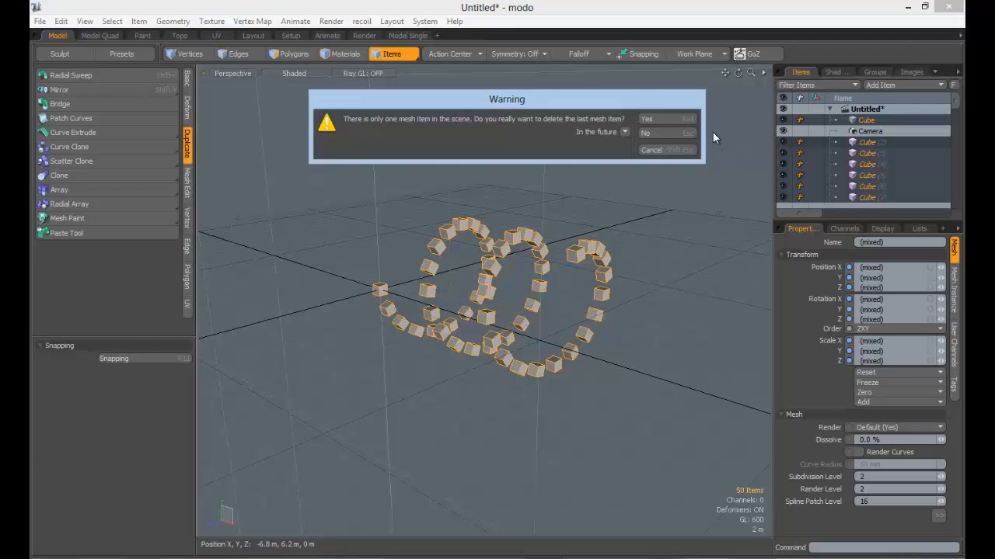
pyautogui.click(648, 119)
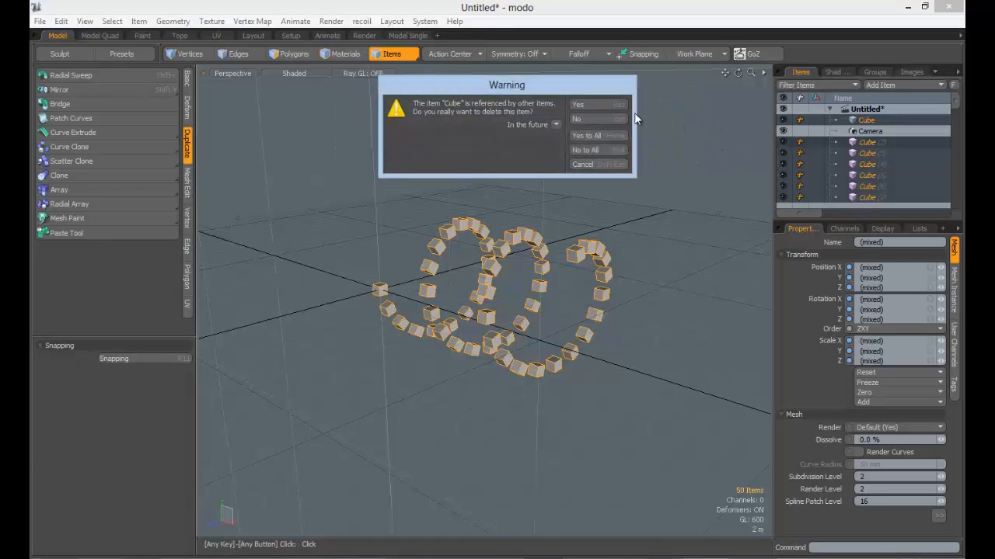
pyautogui.click(622, 105)
pyautogui.click(187, 80)
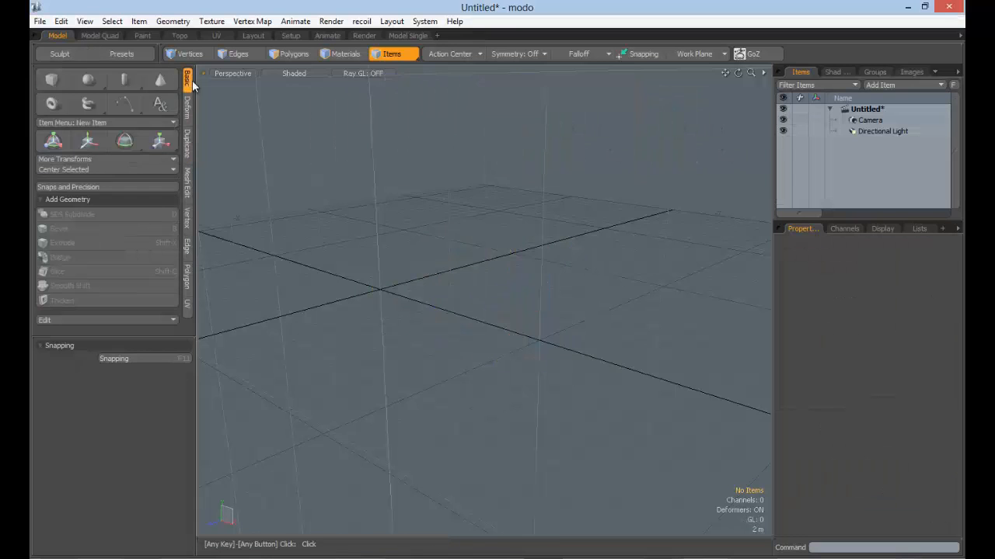
# Step: Add a unit sphere and a unit toroid at the origin, and move the toroid along Z to about 1.865 m
pyautogui.click(88, 80)
pyautogui.hotkey('shift', 'a')
pyautogui.keyDown('ctrl'); pyautogui.keyDown('alt'); pyautogui.moveTo(422, 287); pyautogui.dragTo(248, 249); pyautogui.keyUp('alt'); pyautogui.keyUp('ctrl')
pyautogui.keyDown('ctrl'); pyautogui.click(52, 103); pyautogui.keyUp('ctrl')
pyautogui.press('w')
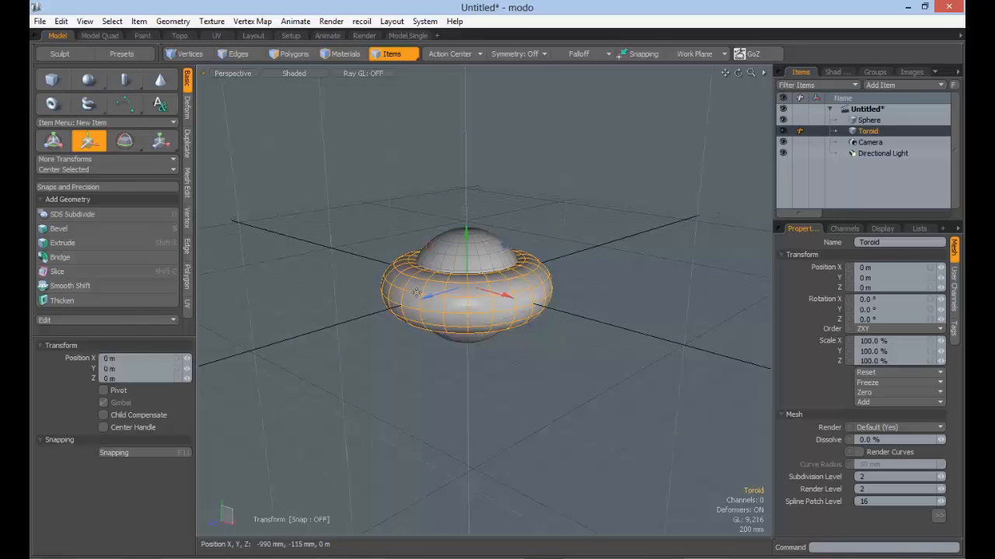
pyautogui.moveTo(449, 291); pyautogui.dragTo(268, 342)
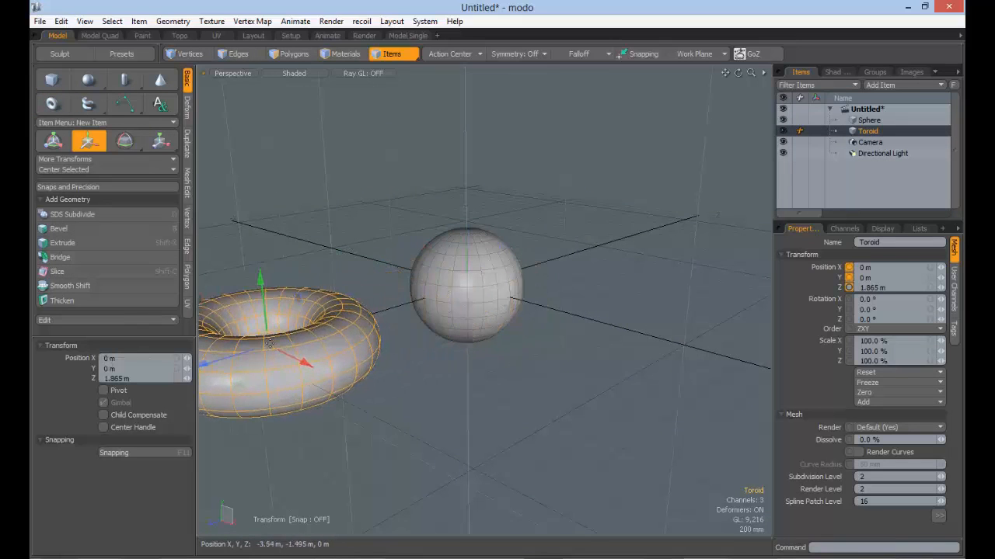
pyautogui.press('space')
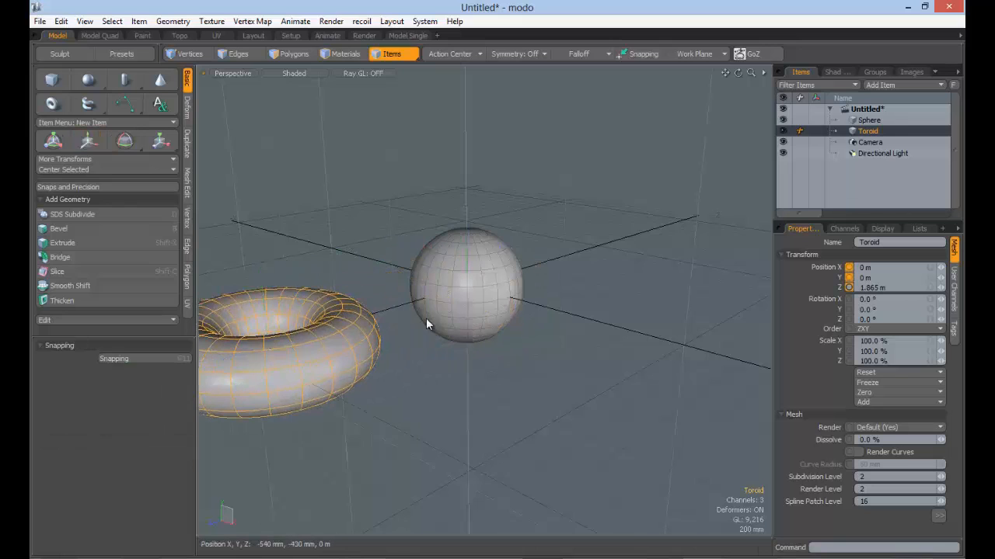
# Step: Move the toroid farther from the sphere along Z to about 2.315 m, and select the sphere
pyautogui.moveTo(522, 303)
pyautogui.keyDown('alt'); pyautogui.mouseDown()
pyautogui.moveTo(518, 315)
pyautogui.moveTo(534, 311)
pyautogui.mouseUp(); pyautogui.keyUp('alt')
pyautogui.click(533, 311)
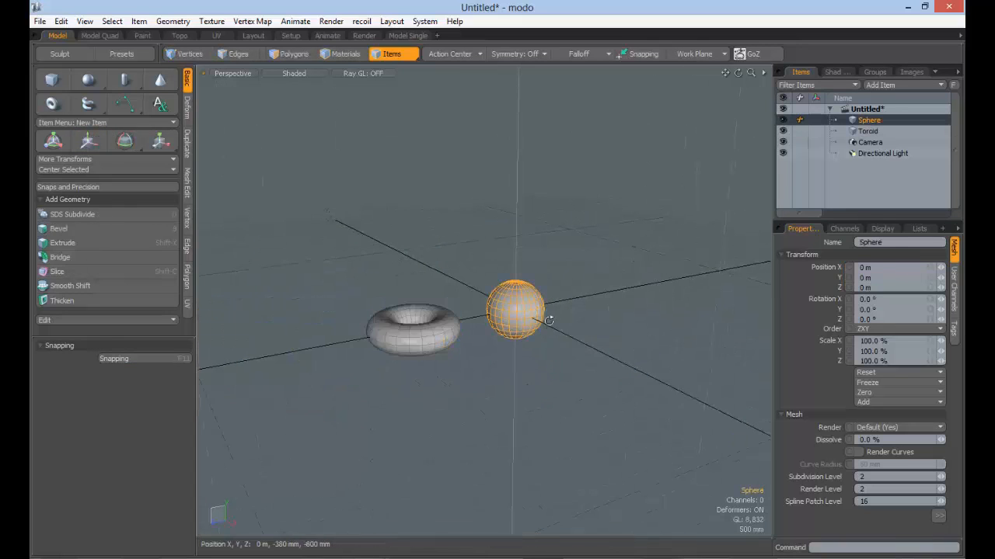
pyautogui.click(430, 343)
pyautogui.press('w')
pyautogui.moveTo(364, 340); pyautogui.dragTo(331, 348)
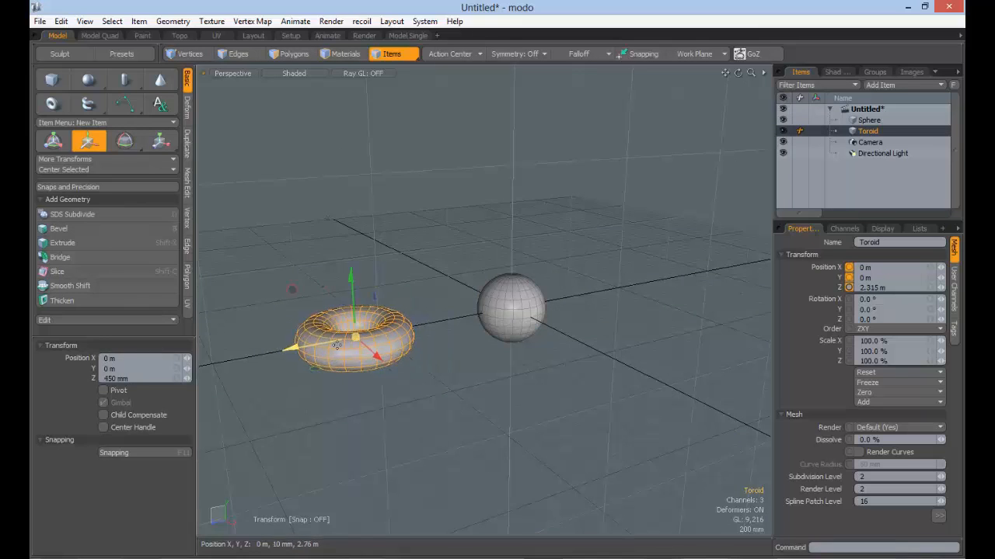
pyautogui.press('space')
pyautogui.click(519, 304)
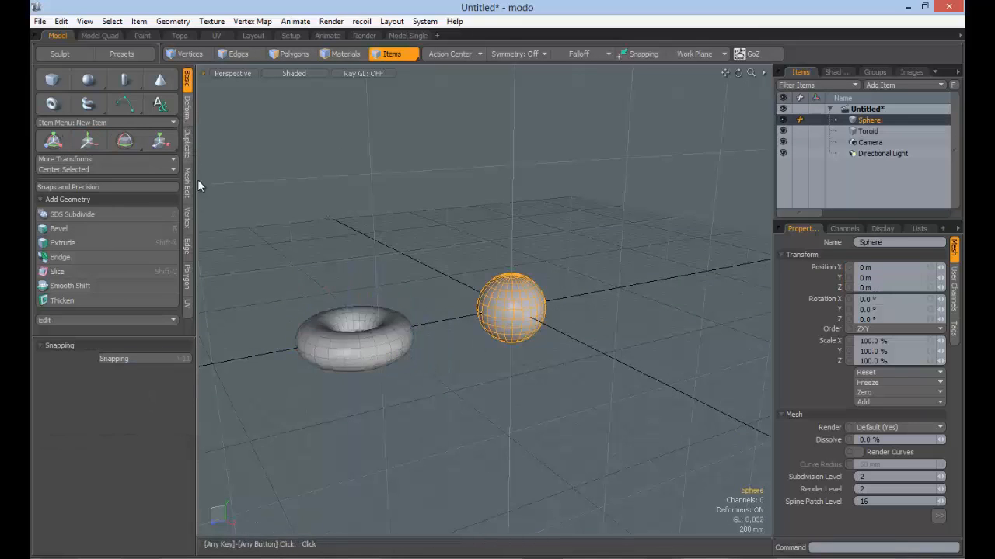
# Step: Start the Mesh Paint tool on the sphere and set its item effector source to Specific Item
pyautogui.click(187, 144)
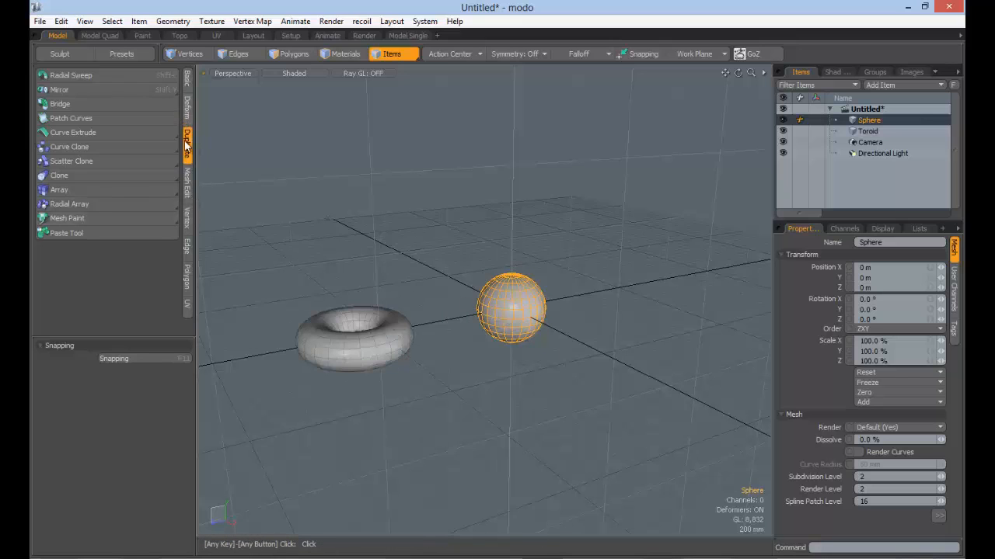
pyautogui.click(74, 218)
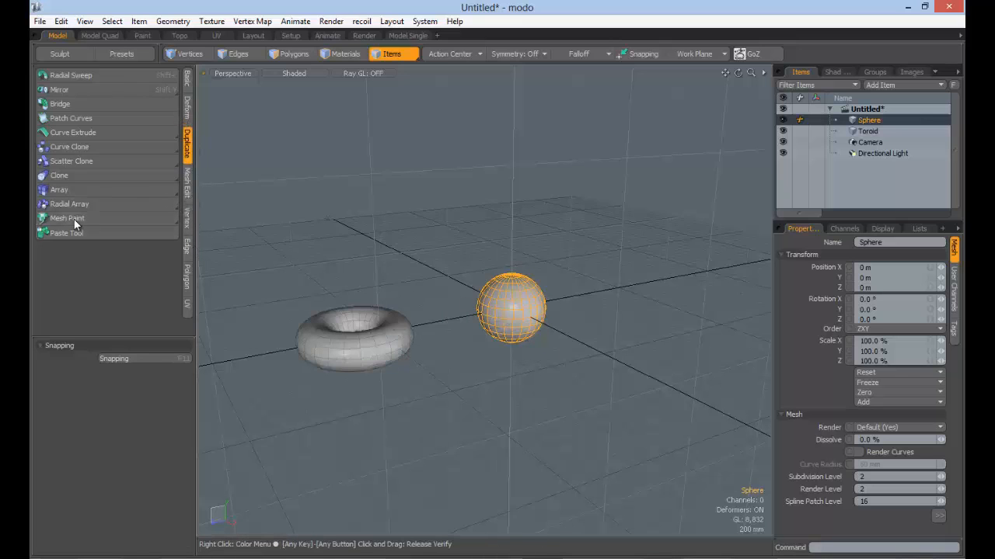
pyautogui.click(185, 540)
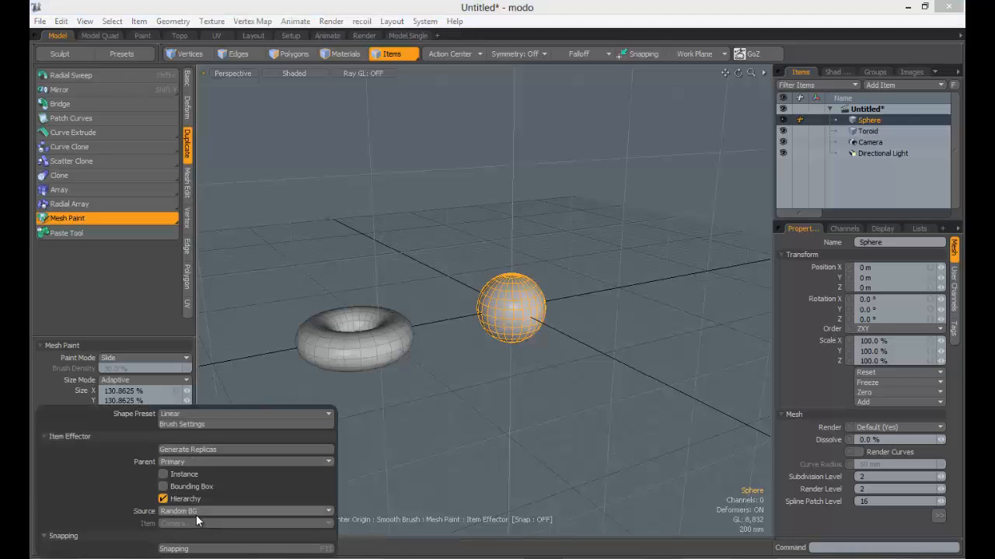
pyautogui.click(185, 540)
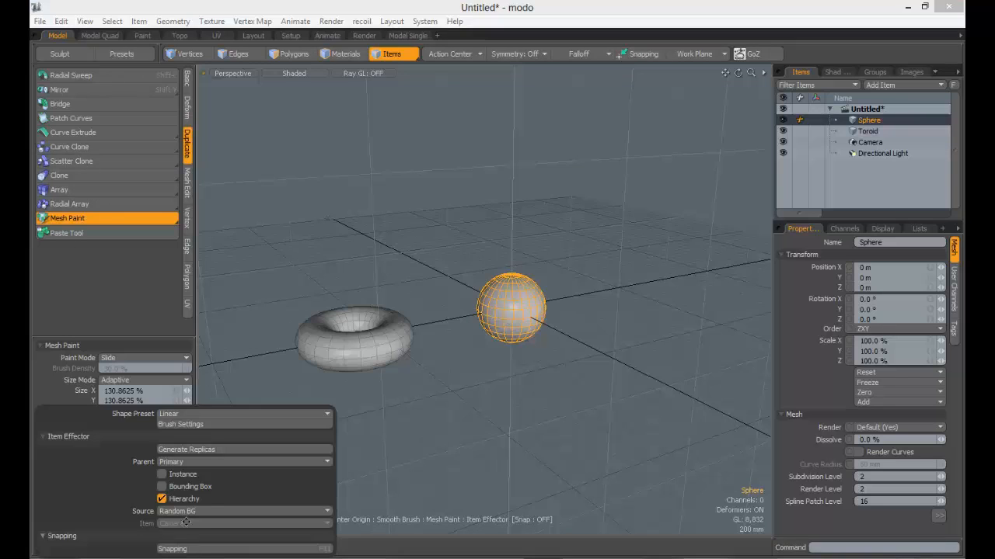
pyautogui.click(193, 512)
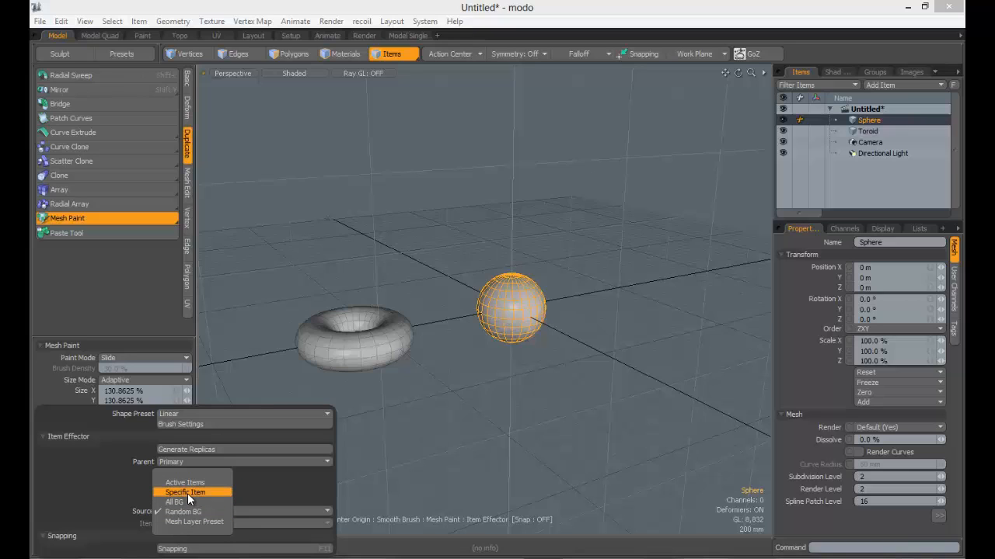
pyautogui.click(195, 493)
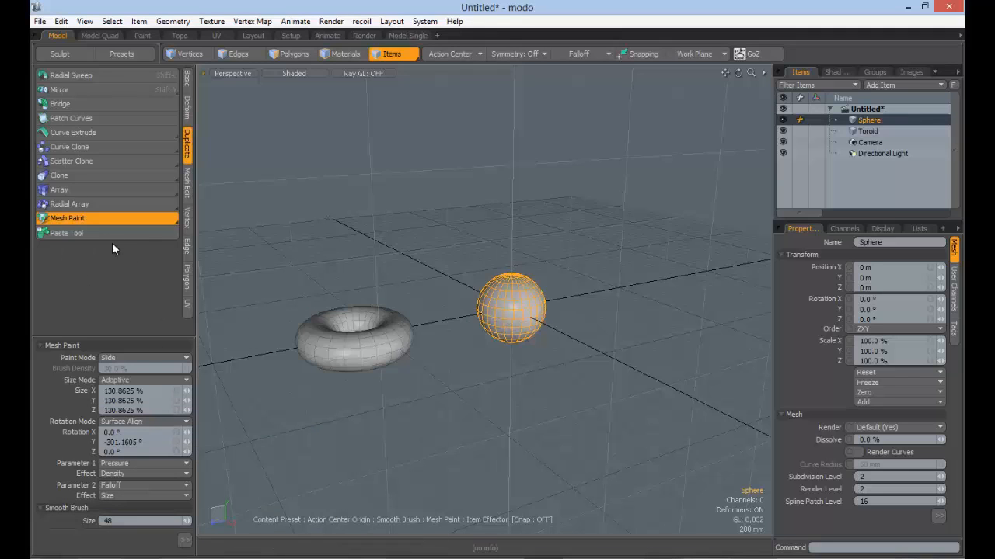
# Step: Choose the Toroid as the specific item for Mesh Paint to place
pyautogui.click(184, 540)
pyautogui.click(183, 524)
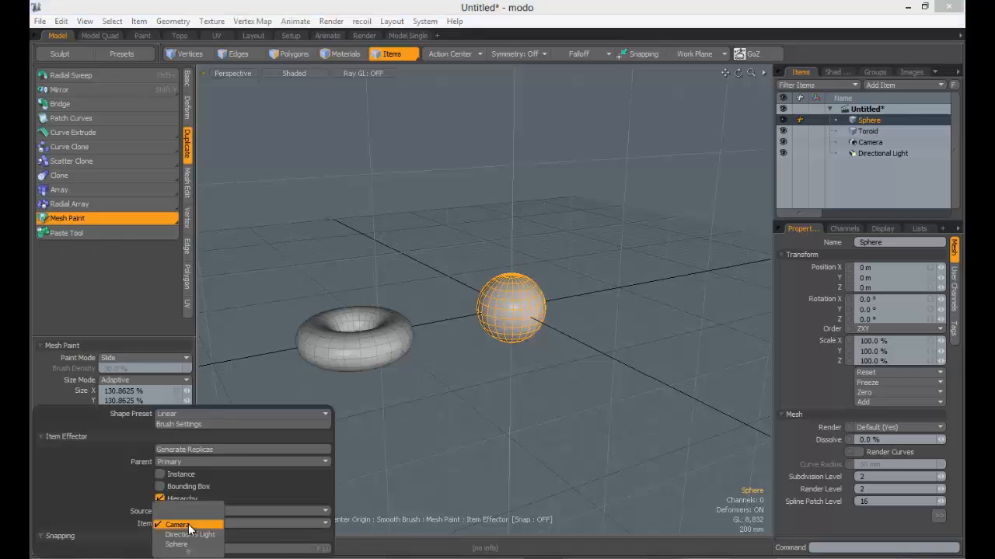
pyautogui.moveTo(187, 553)
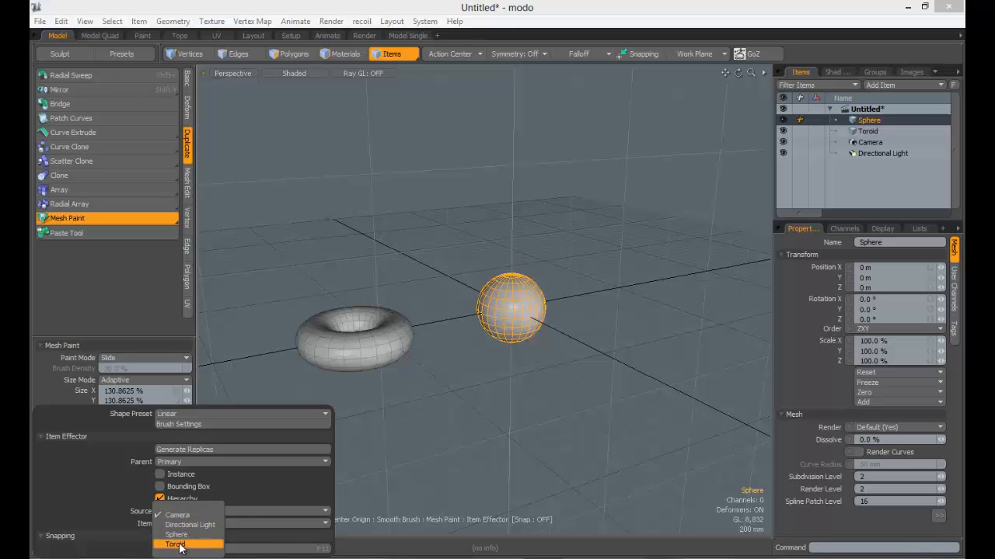
pyautogui.click(181, 544)
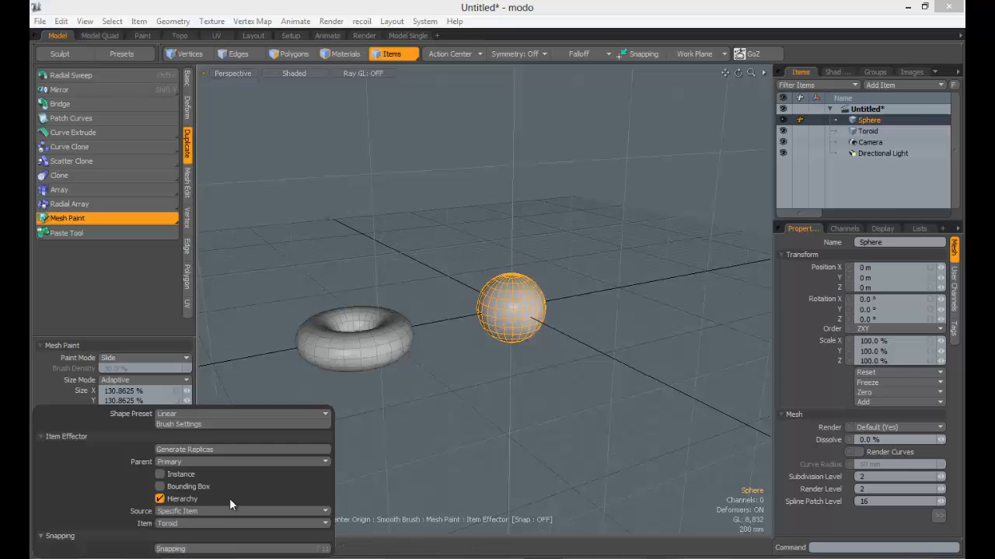
# Step: Try the All BG and Active Items sources for Mesh Paint, and return the source to Specific Item
pyautogui.click(184, 511)
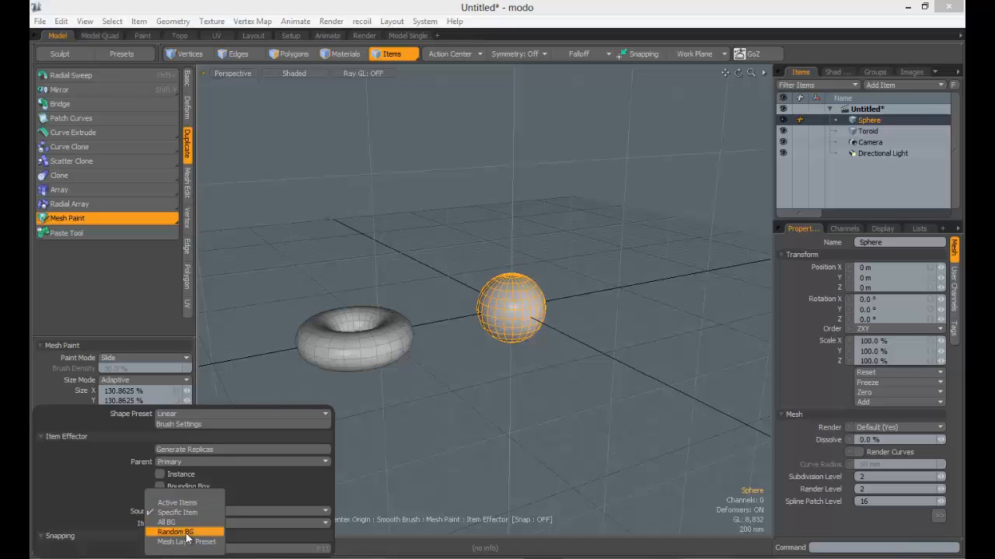
pyautogui.click(178, 521)
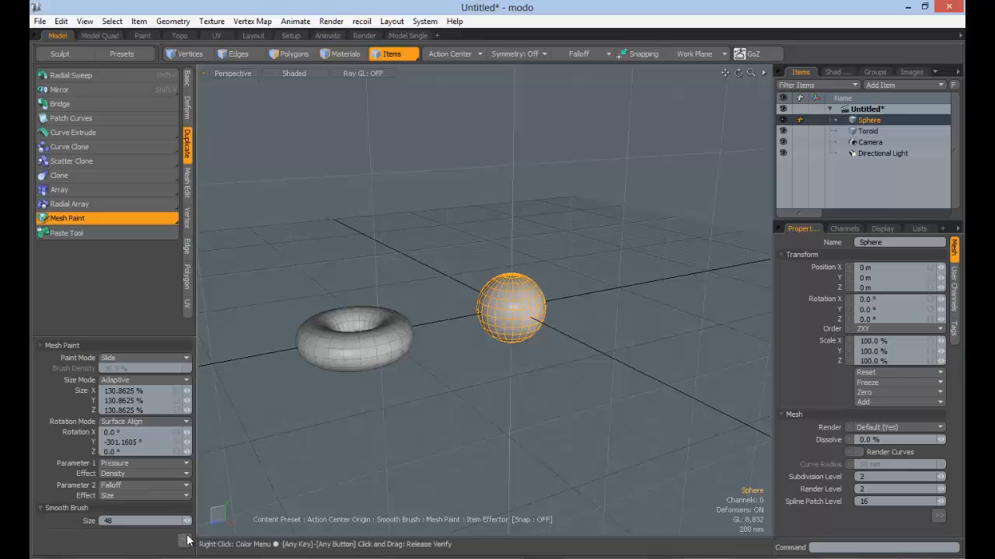
pyautogui.moveTo(185, 540)
pyautogui.click(198, 511)
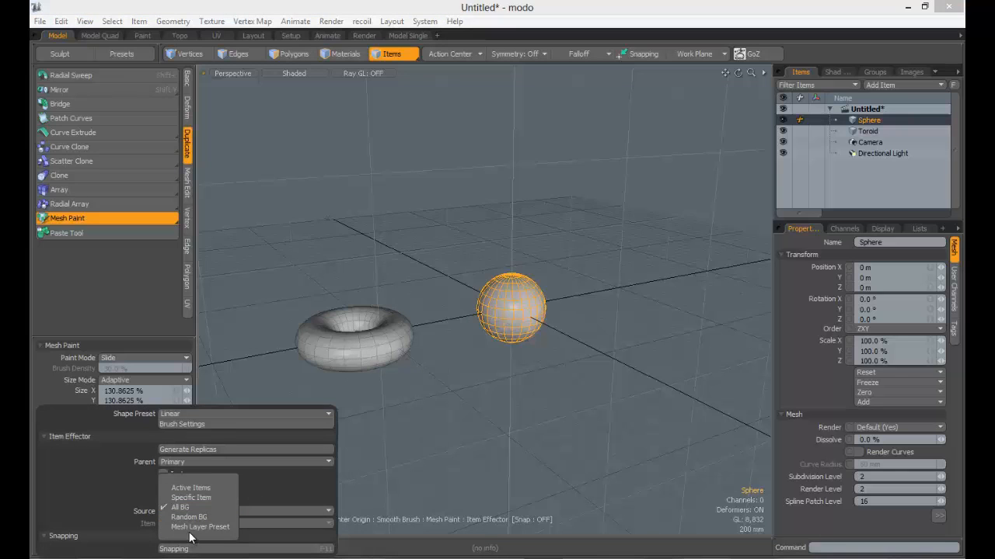
pyautogui.click(198, 488)
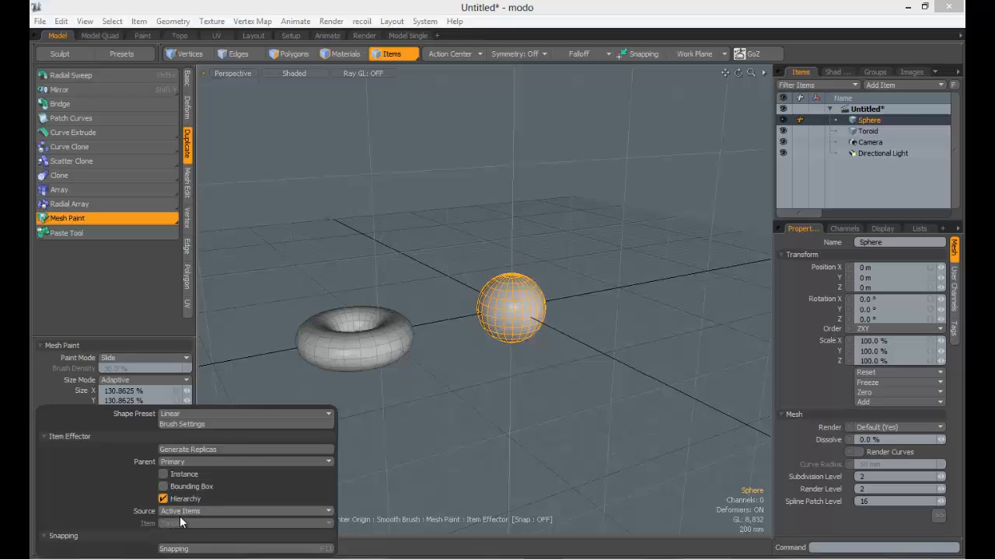
pyautogui.click(199, 510)
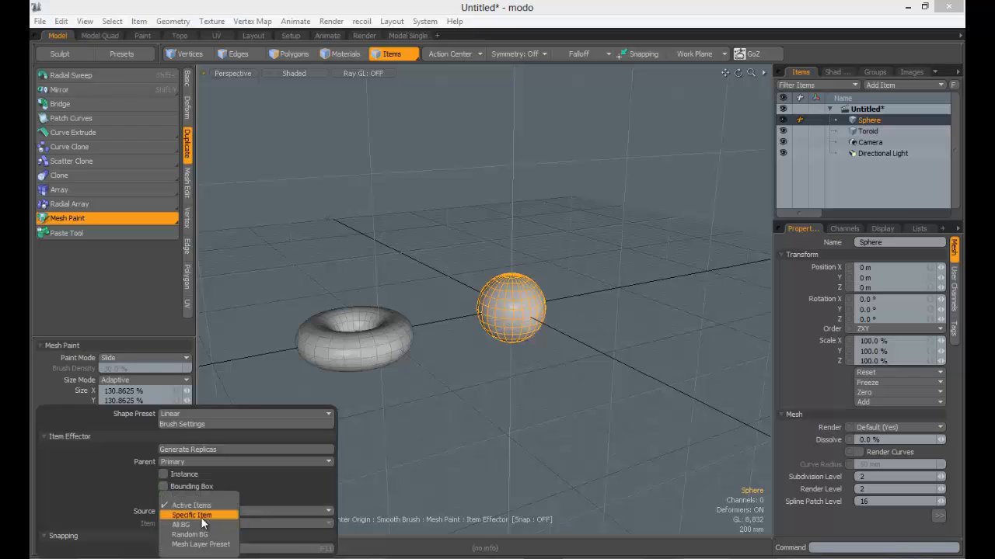
pyautogui.click(201, 516)
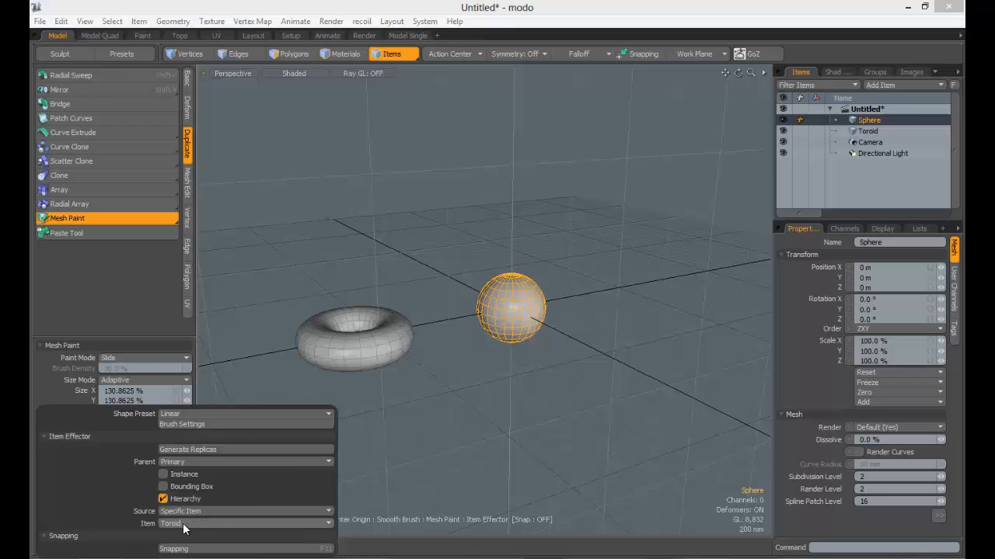
# Step: Paint toroids of different sizes onto the front of the sphere, using brush sizes 48, 14 and about 111
pyautogui.moveTo(577, 298)
pyautogui.keyDown('ctrl'); pyautogui.keyDown('alt'); pyautogui.mouseDown()
pyautogui.moveTo(615, 284)
pyautogui.moveTo(433, 288)
pyautogui.moveTo(562, 290)
pyautogui.mouseUp(); pyautogui.keyUp('alt'); pyautogui.keyUp('ctrl')
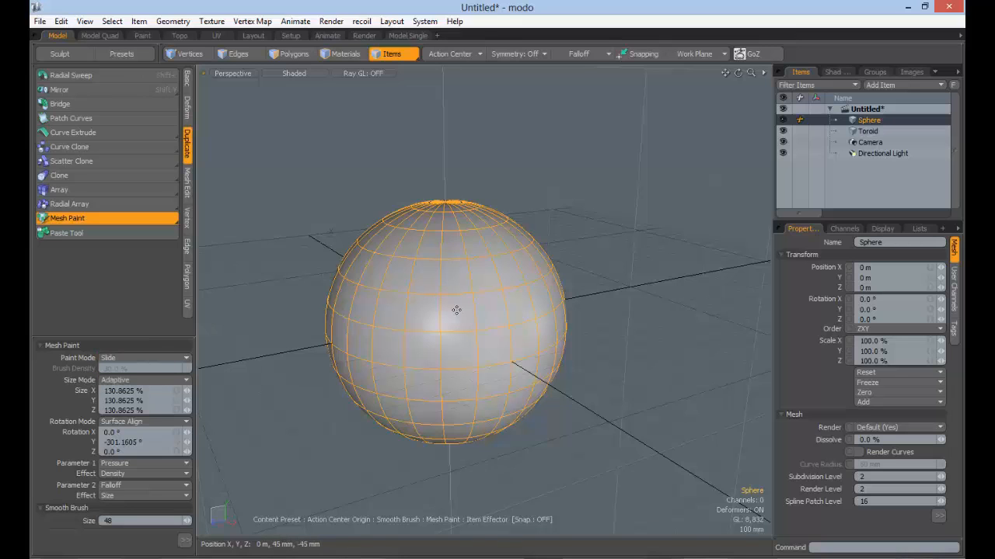
pyautogui.moveTo(420, 303)
pyautogui.mouseDown()
pyautogui.moveTo(489, 322)
pyautogui.moveTo(489, 293)
pyautogui.moveTo(417, 231)
pyautogui.moveTo(363, 206)
pyautogui.moveTo(345, 300)
pyautogui.moveTo(515, 295)
pyautogui.moveTo(415, 228)
pyautogui.moveTo(428, 328)
pyautogui.moveTo(412, 280)
pyautogui.moveTo(381, 310)
pyautogui.moveTo(464, 218)
pyautogui.moveTo(382, 296)
pyautogui.moveTo(344, 251)
pyautogui.moveTo(350, 284)
pyautogui.moveTo(414, 349)
pyautogui.moveTo(438, 214)
pyautogui.moveTo(422, 251)
pyautogui.mouseUp()
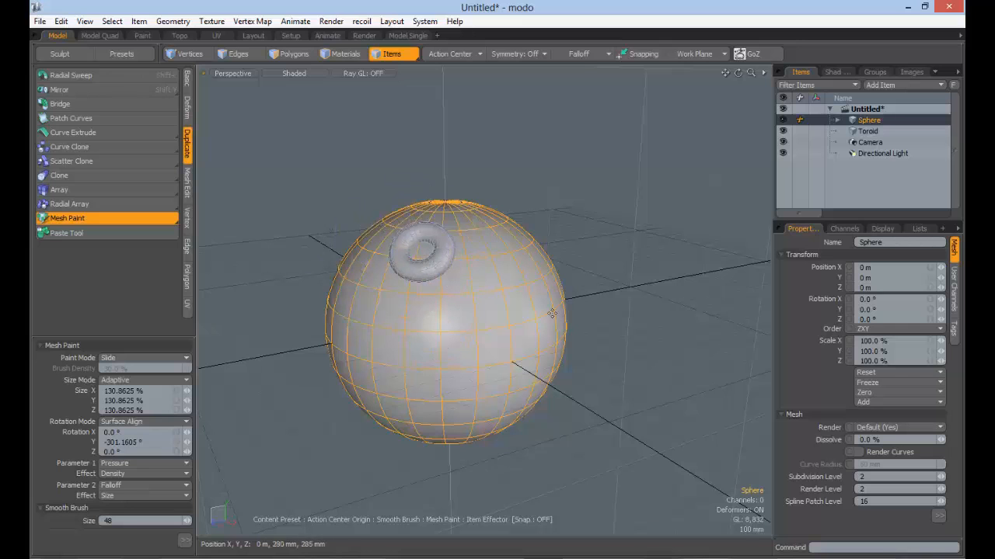
pyautogui.keyDown('alt'); pyautogui.keyDown('shift'); pyautogui.moveTo(513, 318); pyautogui.dragTo(456, 322); pyautogui.keyUp('shift'); pyautogui.keyUp('alt')
pyautogui.moveTo(419, 312)
pyautogui.mouseDown(button='right')
pyautogui.moveTo(439, 312)
pyautogui.moveTo(384, 312)
pyautogui.mouseUp(button='right')
pyautogui.moveTo(569, 223)
pyautogui.mouseDown(button='right')
pyautogui.moveTo(751, 224)
pyautogui.moveTo(566, 224)
pyautogui.moveTo(702, 224)
pyautogui.moveTo(524, 234)
pyautogui.mouseUp(button='right')
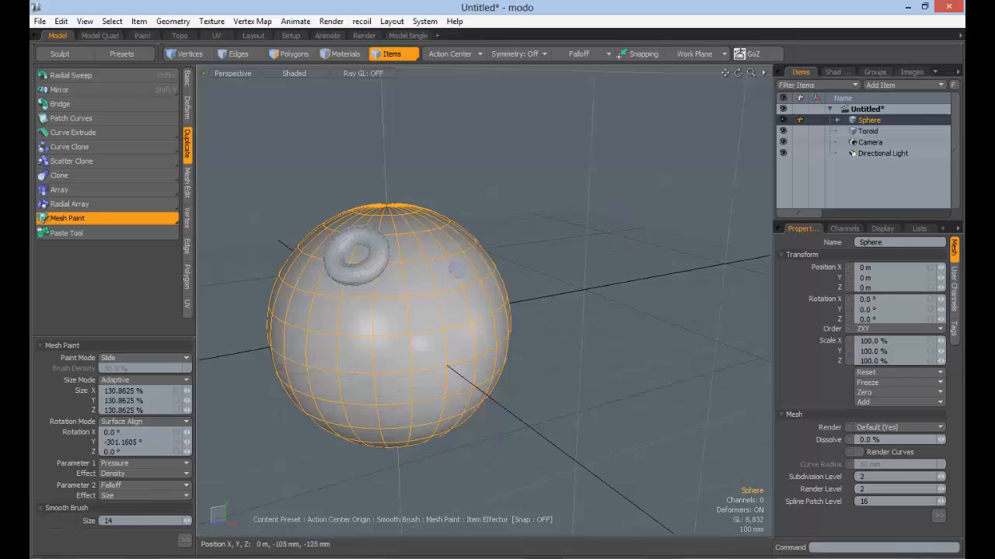
pyautogui.moveTo(418, 343); pyautogui.dragTo(519, 375)
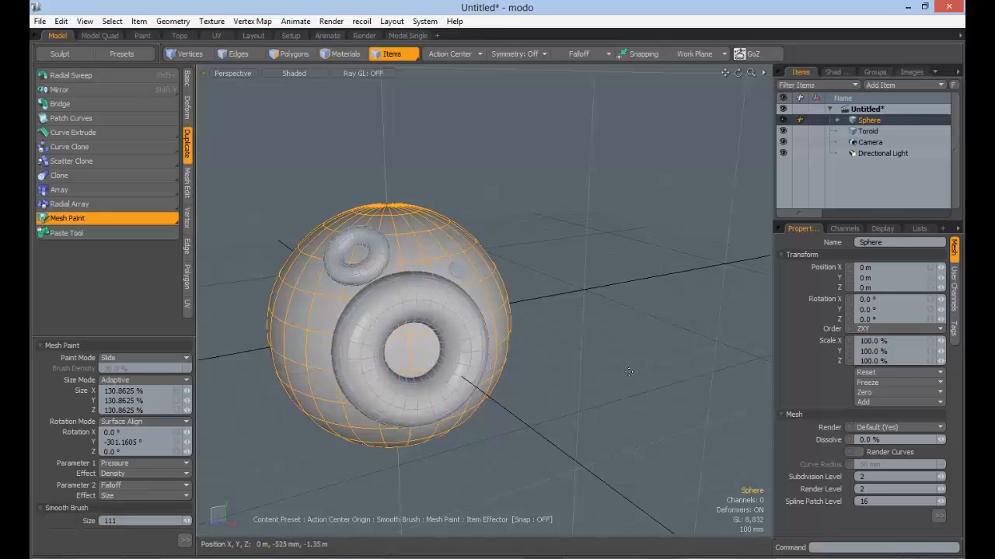
# Step: Paint more toroids around the other sides of the sphere with a brush size of about 59, and reduce the brush to 46
pyautogui.moveTo(629, 372)
pyautogui.keyDown('alt'); pyautogui.mouseDown()
pyautogui.moveTo(379, 249)
pyautogui.moveTo(324, 318)
pyautogui.mouseUp(); pyautogui.keyUp('alt')
pyautogui.moveTo(375, 256)
pyautogui.keyDown('alt'); pyautogui.mouseDown()
pyautogui.moveTo(485, 246)
pyautogui.moveTo(443, 256)
pyautogui.mouseUp(); pyautogui.keyUp('alt')
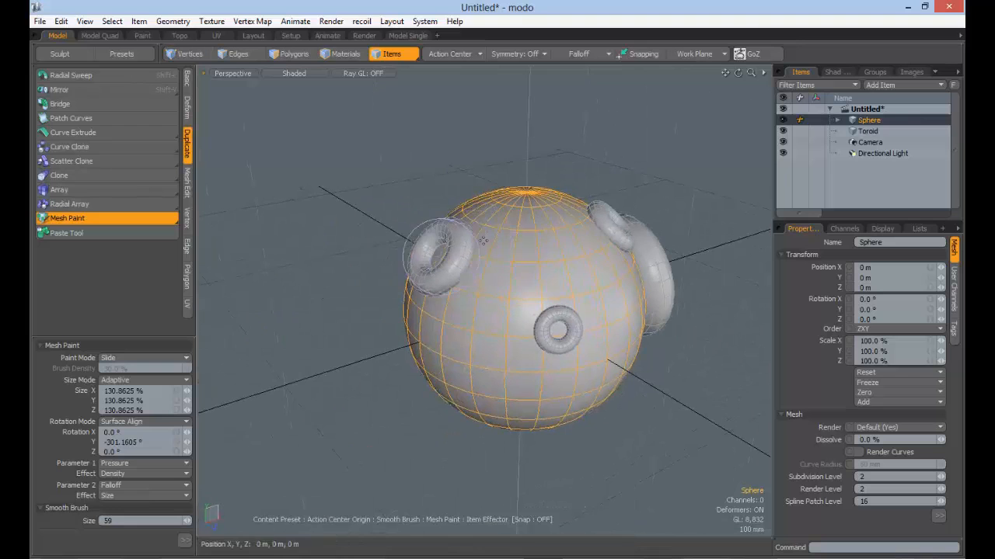
pyautogui.moveTo(493, 334)
pyautogui.keyDown('alt'); pyautogui.mouseDown()
pyautogui.moveTo(499, 302)
pyautogui.moveTo(488, 339)
pyautogui.moveTo(556, 233)
pyautogui.moveTo(518, 167)
pyautogui.moveTo(455, 348)
pyautogui.moveTo(540, 370)
pyautogui.moveTo(492, 355)
pyautogui.mouseUp(); pyautogui.keyUp('alt')
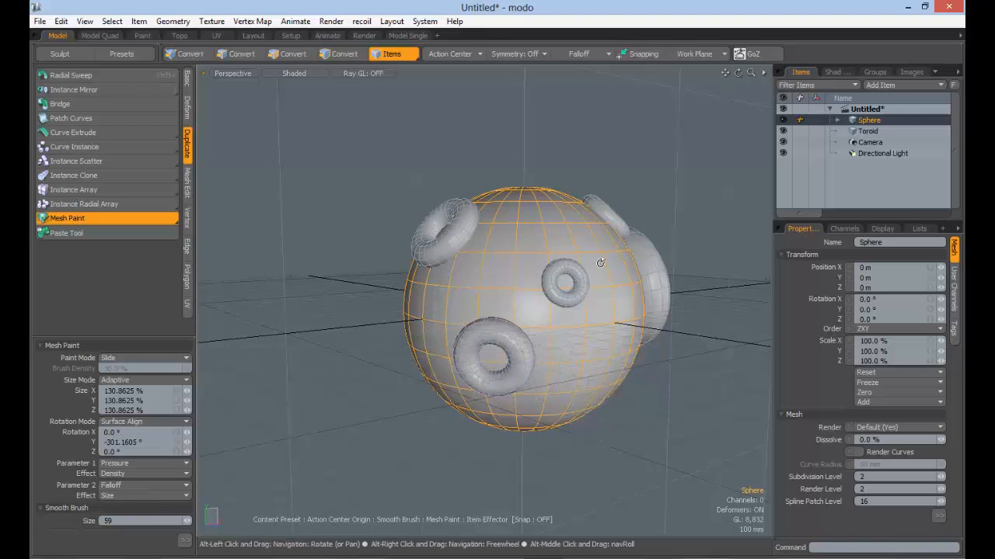
pyautogui.keyDown('alt'); pyautogui.moveTo(599, 262); pyautogui.dragTo(742, 270); pyautogui.keyUp('alt')
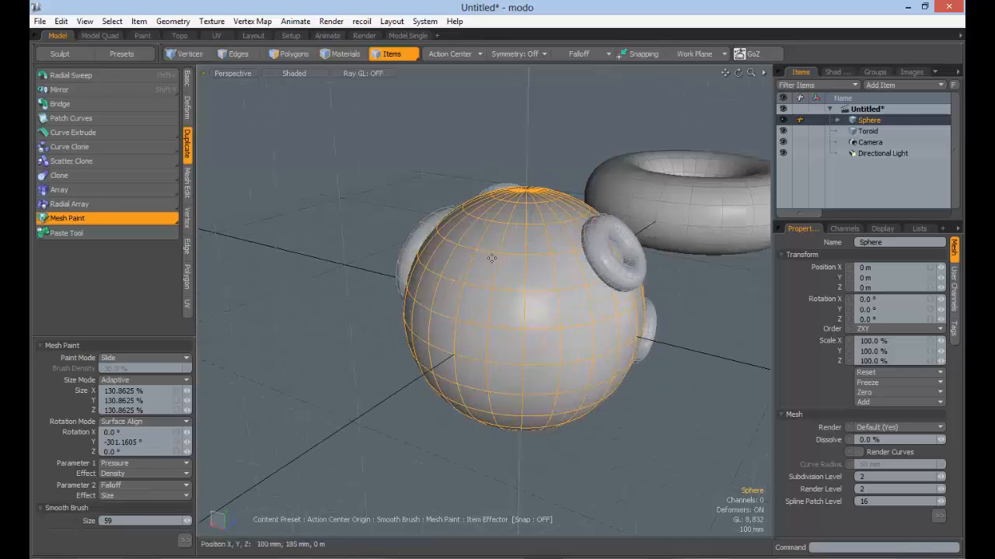
pyautogui.moveTo(493, 254); pyautogui.dragTo(478, 249, button='right')
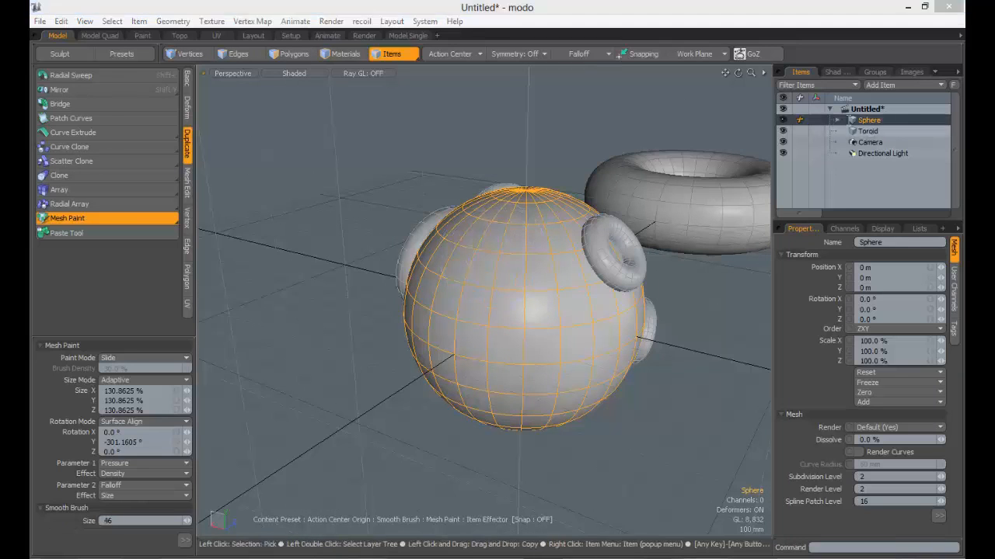
# Step: Expand the sphere's child items, drop Mesh Paint, and move the sphere to about -50 mm in Y and -675 mm in Z
pyautogui.click(836, 119)
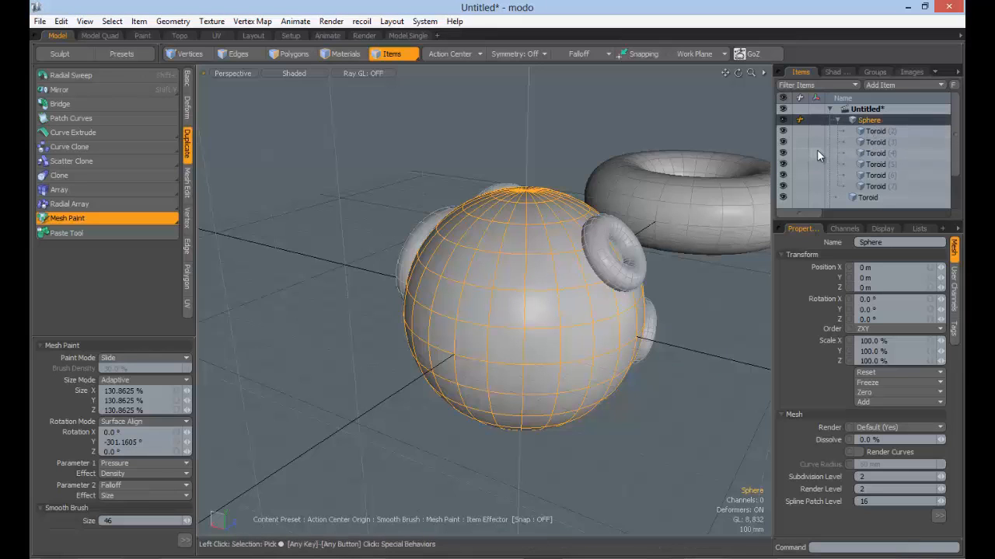
pyautogui.press('q')
pyautogui.press('w')
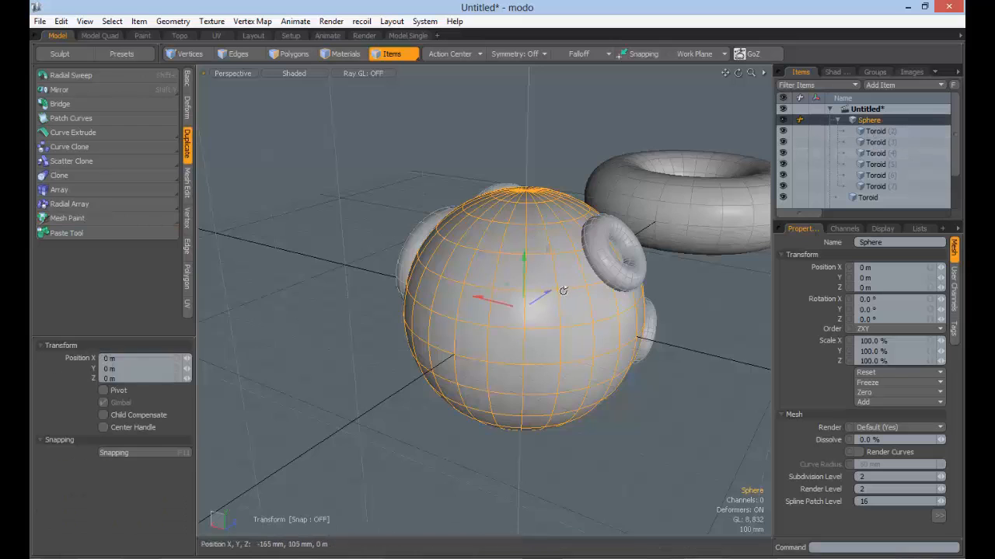
pyautogui.scroll(-3, 565, 288)
pyautogui.keyDown('alt'); pyautogui.moveTo(580, 272); pyautogui.dragTo(487, 321); pyautogui.keyUp('alt')
pyautogui.keyDown('alt'); pyautogui.moveTo(573, 290); pyautogui.dragTo(665, 278); pyautogui.keyUp('alt')
pyautogui.keyDown('alt'); pyautogui.moveTo(480, 301); pyautogui.dragTo(428, 331); pyautogui.keyUp('alt')
pyautogui.scroll(4, 475, 346)
pyautogui.scroll(-2, 462, 329)
pyautogui.keyDown('alt'); pyautogui.moveTo(524, 331); pyautogui.dragTo(508, 317); pyautogui.keyUp('alt')
pyautogui.moveTo(508, 317)
pyautogui.keyDown('alt'); pyautogui.mouseDown()
pyautogui.moveTo(594, 337)
pyautogui.moveTo(559, 334)
pyautogui.moveTo(544, 310)
pyautogui.moveTo(580, 355)
pyautogui.moveTo(497, 330)
pyautogui.mouseUp(); pyautogui.keyUp('alt')
pyautogui.scroll(2, 567, 330)
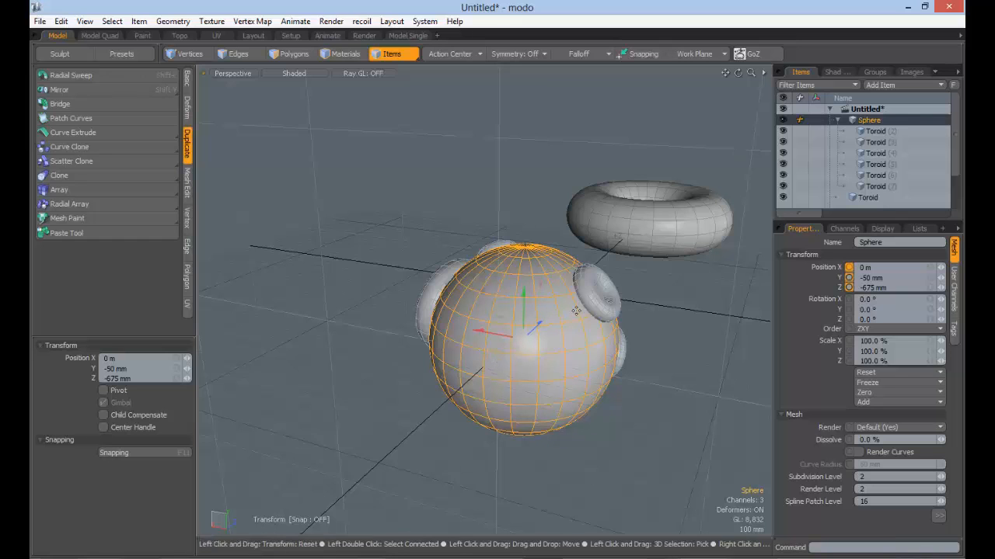
# Step: Move the sphere with its painted toroids to about 90 mm in Y and -1.015 m in Z, and inspect it all around
pyautogui.moveTo(525, 305); pyautogui.dragTo(450, 331)
pyautogui.keyDown('alt'); pyautogui.moveTo(466, 322); pyautogui.dragTo(924, 243); pyautogui.keyUp('alt')
pyautogui.keyDown('alt'); pyautogui.moveTo(462, 254); pyautogui.dragTo(738, 307); pyautogui.keyUp('alt')
pyautogui.keyDown('alt'); pyautogui.moveTo(563, 343); pyautogui.dragTo(505, 347); pyautogui.keyUp('alt')
pyautogui.keyDown('alt'); pyautogui.moveTo(621, 334); pyautogui.dragTo(519, 314); pyautogui.keyUp('alt')
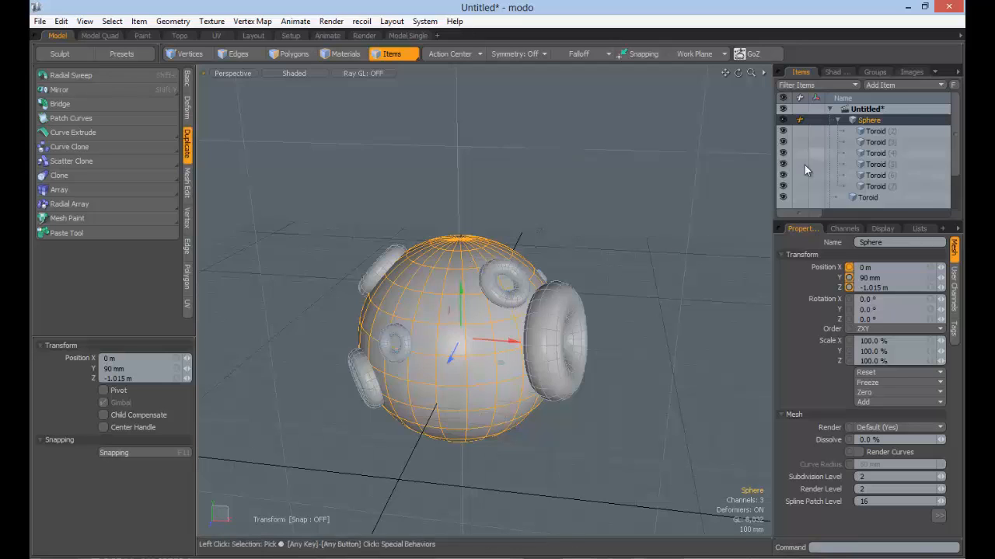
# Step: Delete all the painted toroids parented under the sphere, confirming the deletion of multiple items
pyautogui.click(876, 134)
pyautogui.click(873, 184)
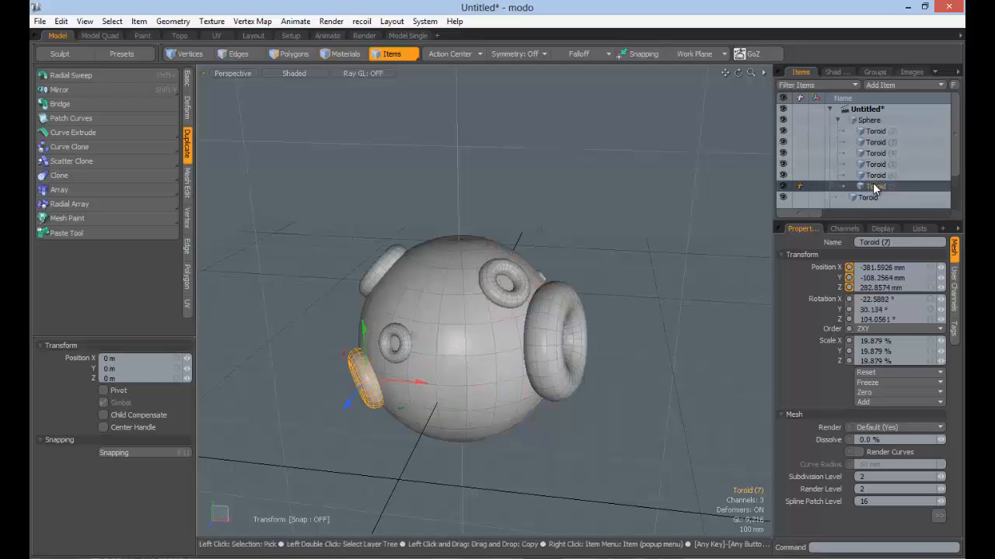
pyautogui.keyDown('shift'); pyautogui.click(873, 134); pyautogui.keyUp('shift')
pyautogui.press('Delete')
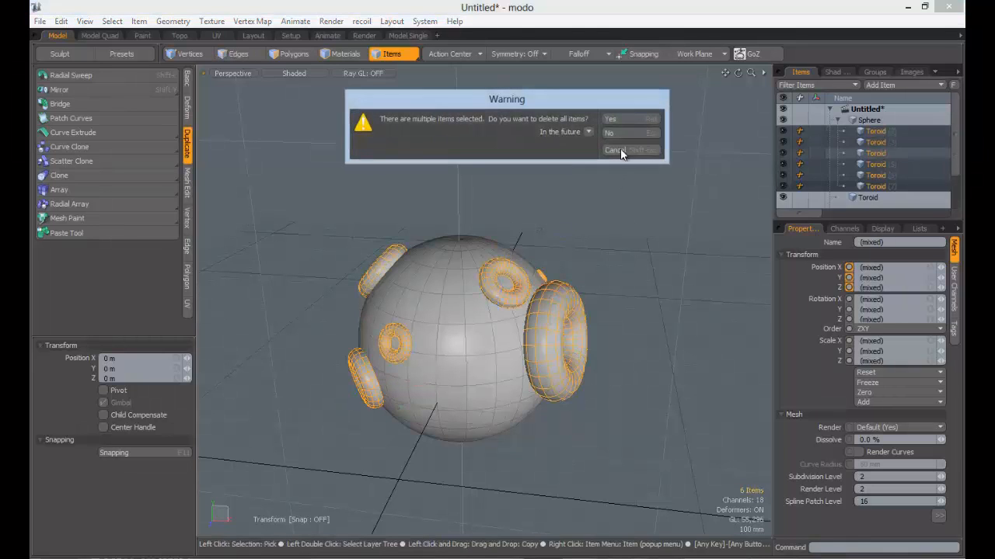
pyautogui.click(619, 119)
pyautogui.keyDown('alt'); pyautogui.moveTo(528, 288); pyautogui.dragTo(435, 292); pyautogui.keyUp('alt')
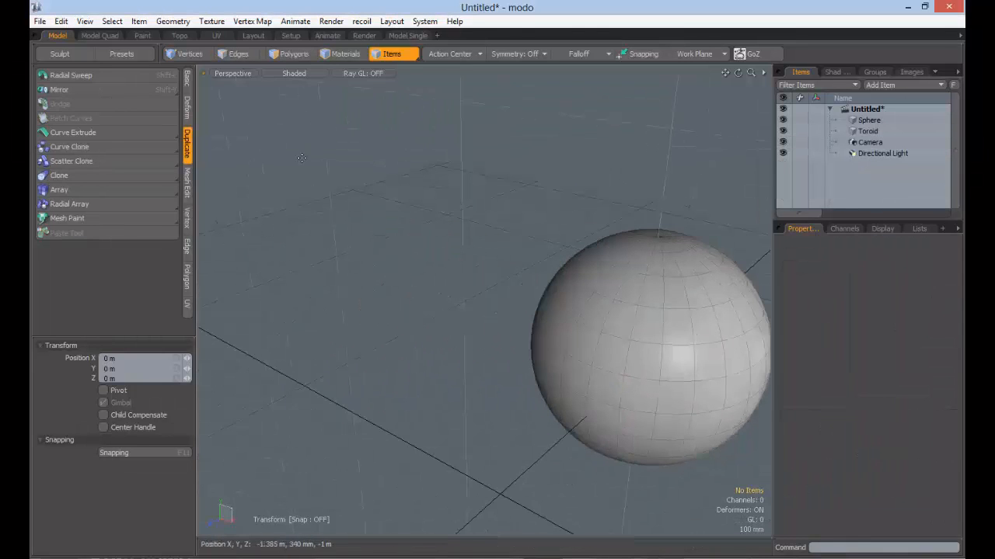
# Step: Select the sphere, activate Mesh Paint for it, and dismiss the error message
pyautogui.click(648, 338)
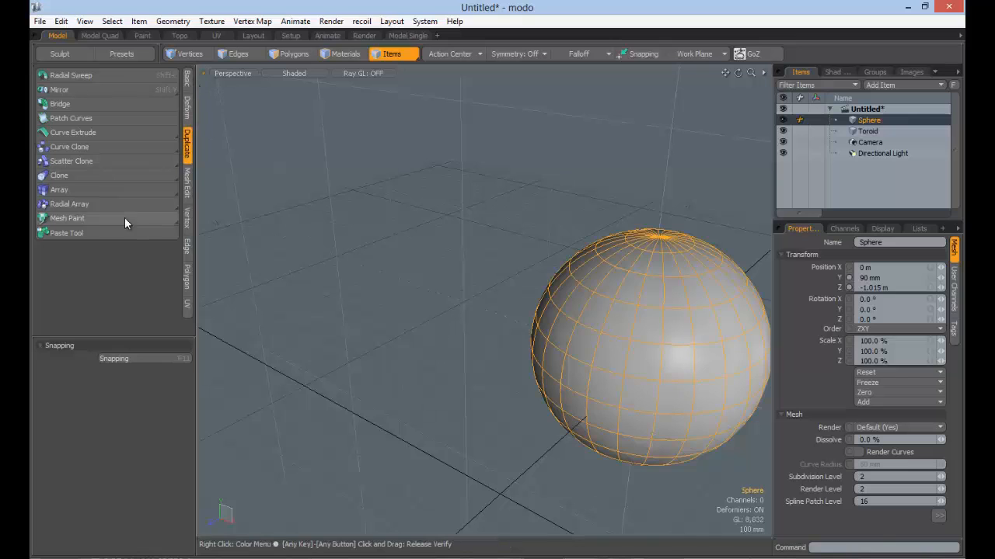
pyautogui.click(83, 220)
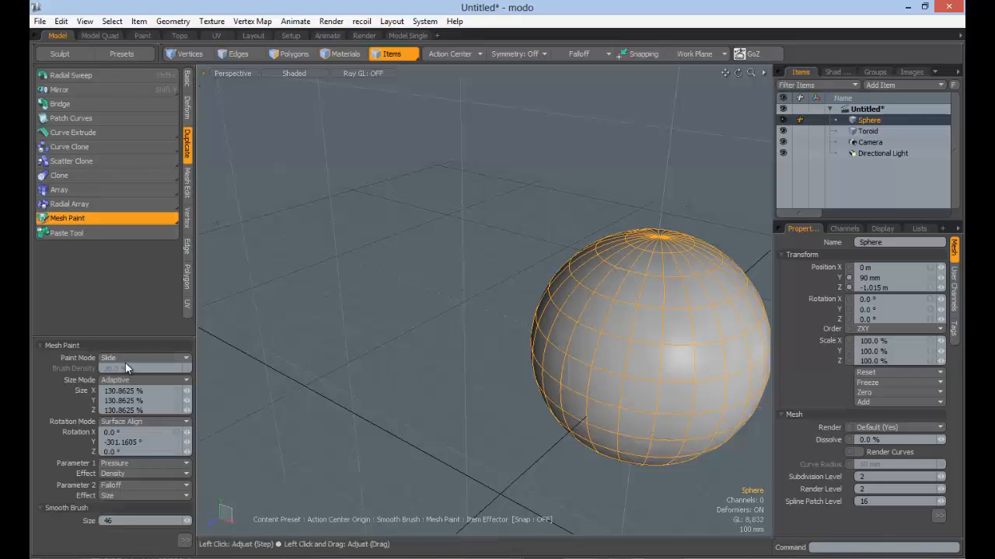
pyautogui.hotkey('shift', 'a')
pyautogui.click(185, 540)
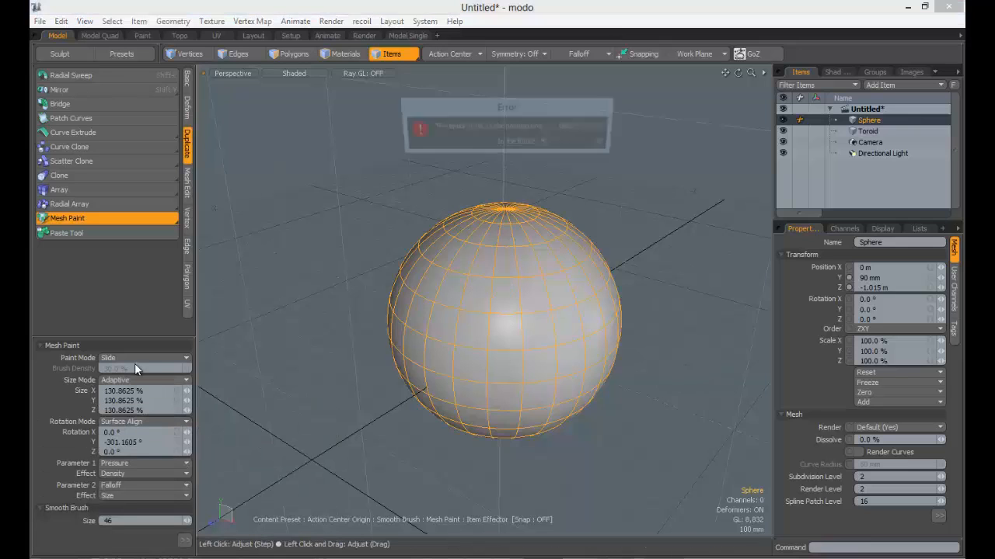
pyautogui.click(585, 126)
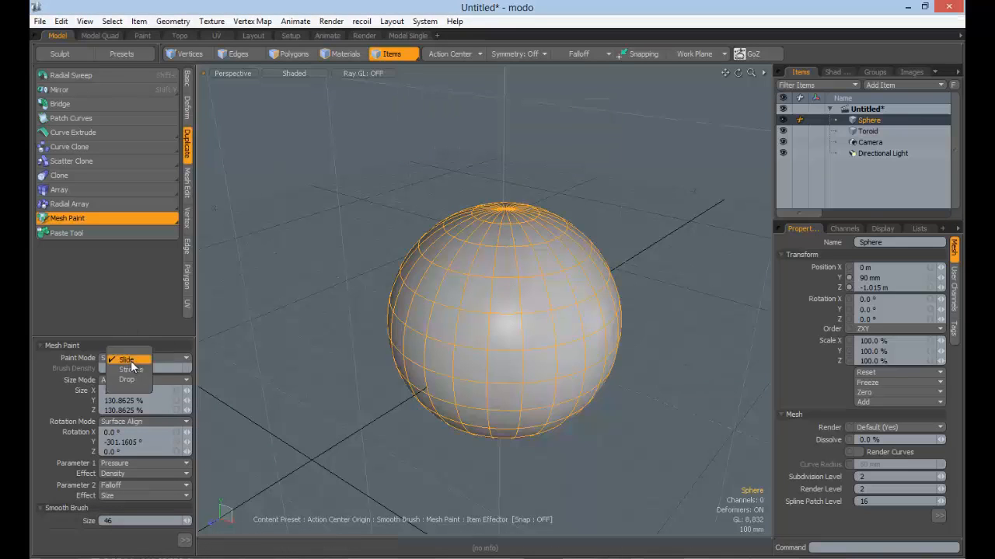
# Step: Set the paint mode to Drop and drop toroids of different sizes on several sides of the sphere
pyautogui.moveTo(479, 295)
pyautogui.mouseDown()
pyautogui.moveTo(583, 295)
pyautogui.moveTo(544, 295)
pyautogui.mouseUp()
pyautogui.moveTo(495, 276)
pyautogui.mouseDown()
pyautogui.moveTo(544, 284)
pyautogui.moveTo(483, 280)
pyautogui.mouseUp()
pyautogui.moveTo(483, 342)
pyautogui.keyDown('alt'); pyautogui.mouseDown()
pyautogui.moveTo(467, 272)
pyautogui.moveTo(549, 328)
pyautogui.moveTo(660, 365)
pyautogui.mouseUp(); pyautogui.keyUp('alt')
pyautogui.moveTo(384, 253); pyautogui.dragTo(437, 258)
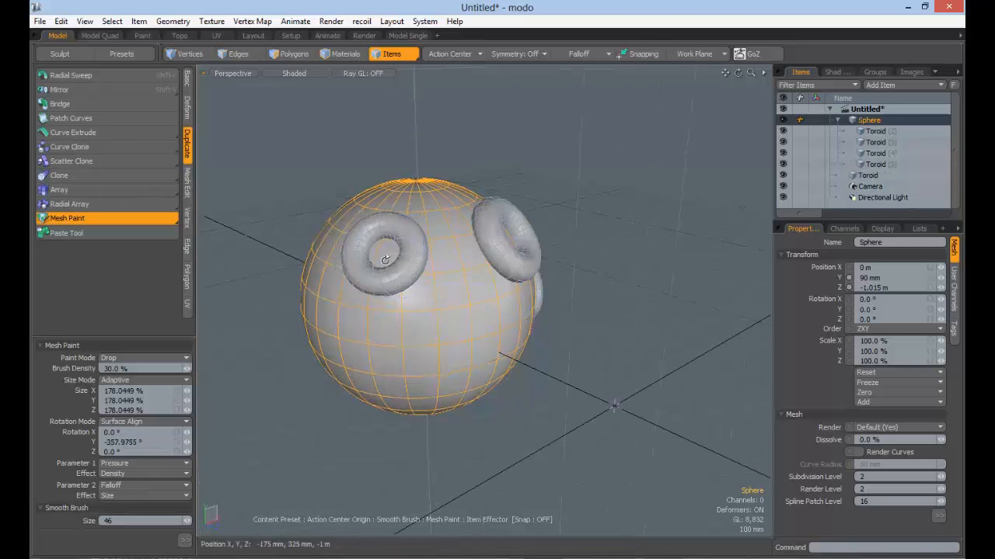
pyautogui.keyDown('alt'); pyautogui.moveTo(396, 342); pyautogui.dragTo(455, 276); pyautogui.keyUp('alt')
pyautogui.keyDown('alt'); pyautogui.moveTo(544, 194); pyautogui.dragTo(438, 212); pyautogui.keyUp('alt')
pyautogui.moveTo(395, 303); pyautogui.dragTo(436, 309)
# Step: Undo all the toroids dropped on the sphere
pyautogui.hotkey('ctrl', 'z')
pyautogui.hotkey('ctrl', 'z')
pyautogui.hotkey('ctrl', 'z')
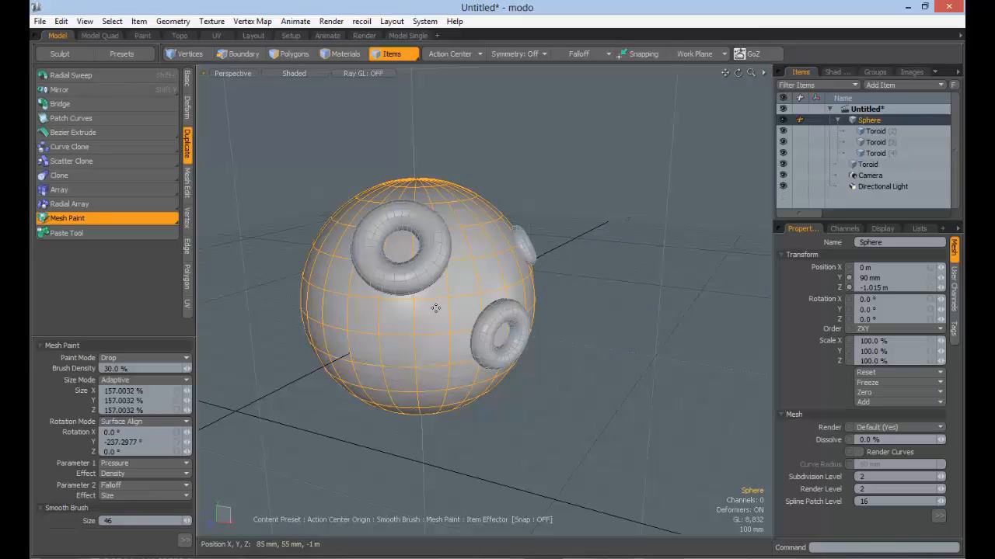
pyautogui.hotkey('ctrl', 'z')
pyautogui.hotkey('ctrl', 'z')
pyautogui.hotkey('ctrl', 'z')
# Step: Set Mesh Paint to Strokes mode with a brush density of 10% and a brush size of about 56
pyautogui.click(130, 358)
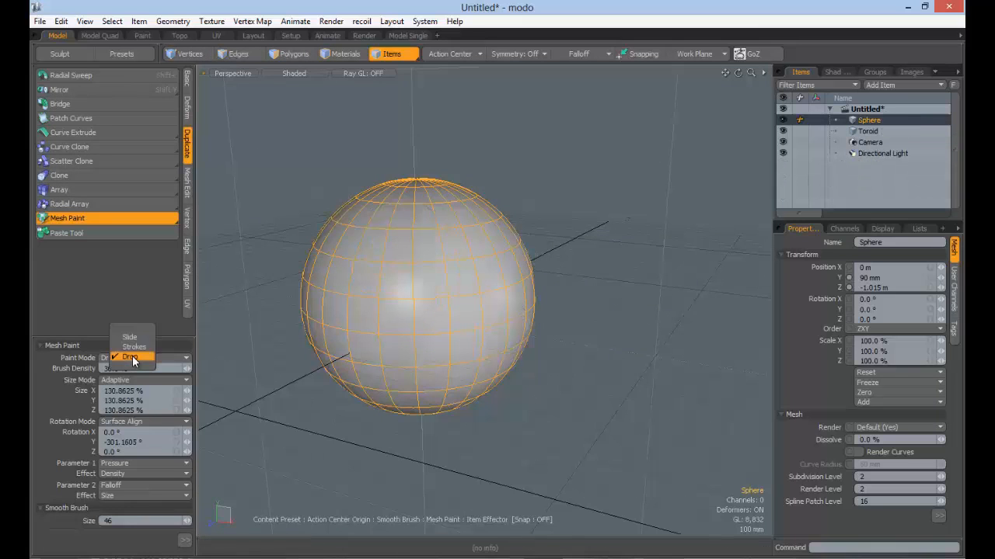
pyautogui.click(136, 347)
pyautogui.keyDown('alt'); pyautogui.moveTo(377, 268); pyautogui.dragTo(393, 284); pyautogui.keyUp('alt')
pyautogui.moveTo(380, 273)
pyautogui.mouseDown(button='right')
pyautogui.moveTo(393, 272)
pyautogui.moveTo(366, 272)
pyautogui.moveTo(491, 272)
pyautogui.moveTo(380, 273)
pyautogui.mouseUp(button='right')
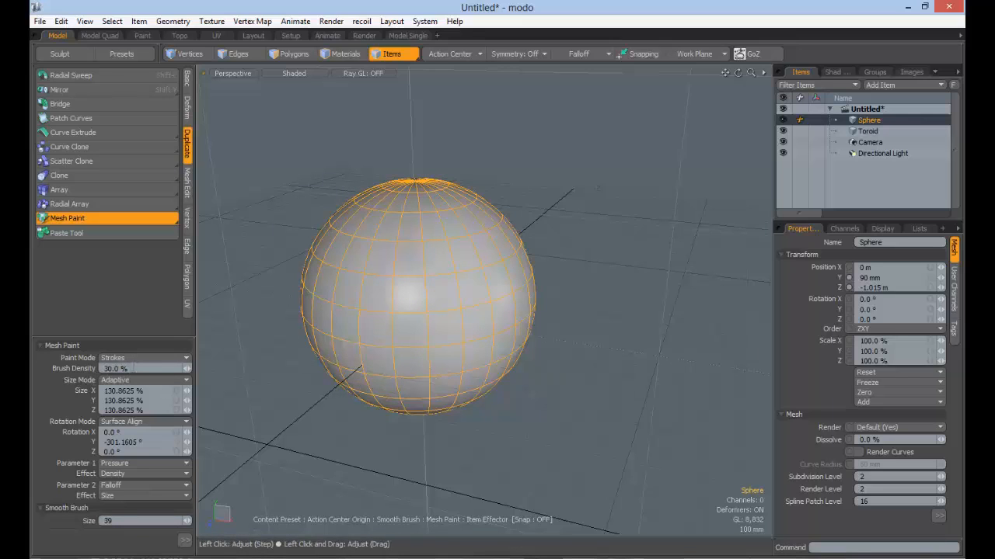
pyautogui.write('10')
pyautogui.press('Tab')
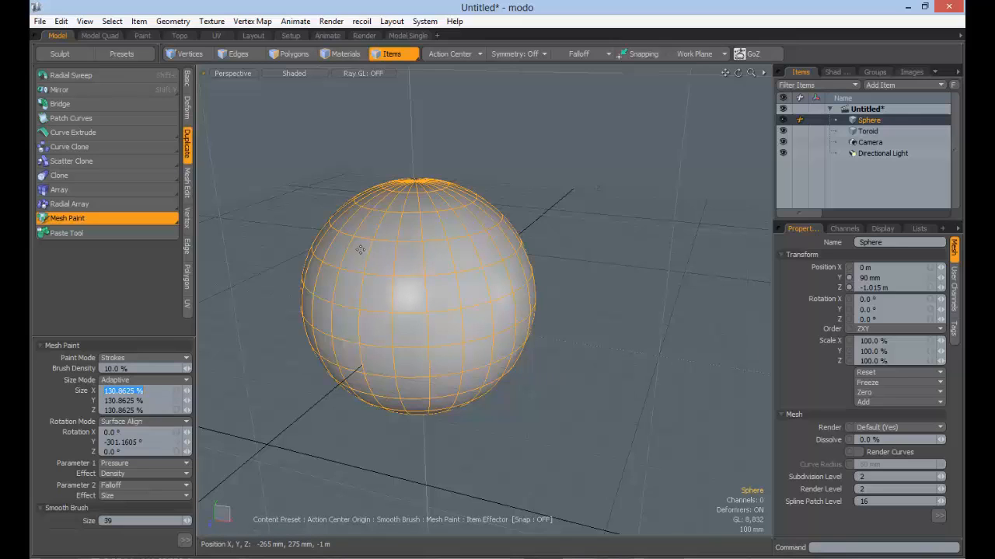
pyautogui.moveTo(357, 249); pyautogui.dragTo(370, 248, button='right')
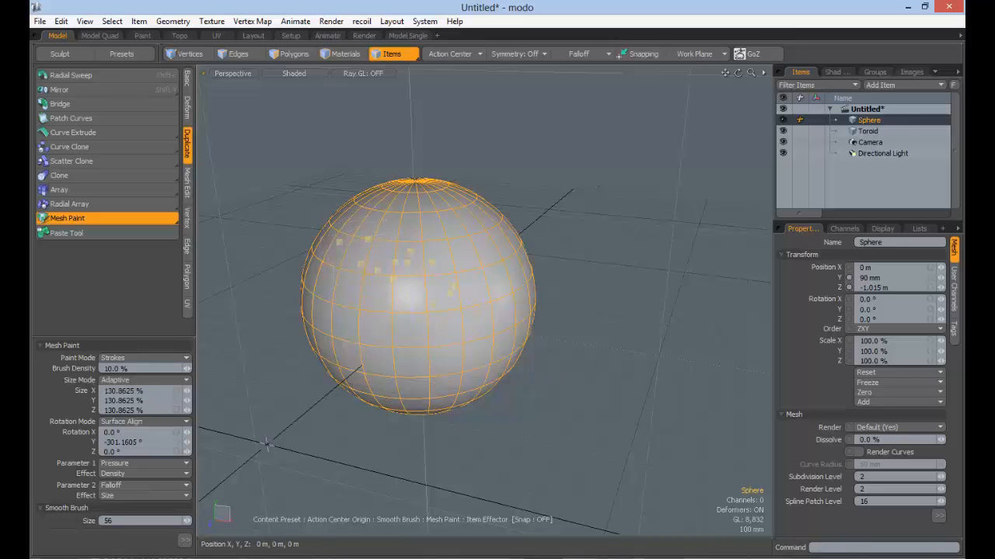
# Step: Paint a stroke of toroids across the sphere's front, then add more around it with brush sizes of about 17 and 43
pyautogui.moveTo(374, 237); pyautogui.dragTo(491, 233)
pyautogui.keyDown('alt'); pyautogui.moveTo(549, 261); pyautogui.dragTo(469, 262); pyautogui.keyUp('alt')
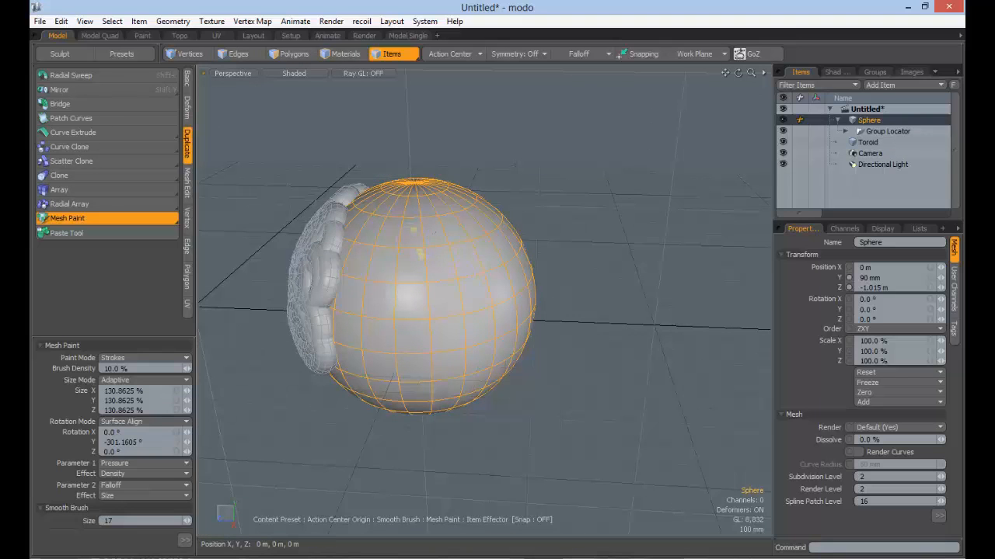
pyautogui.moveTo(471, 206); pyautogui.dragTo(477, 211)
pyautogui.keyDown('alt'); pyautogui.moveTo(504, 249); pyautogui.dragTo(420, 233); pyautogui.keyUp('alt')
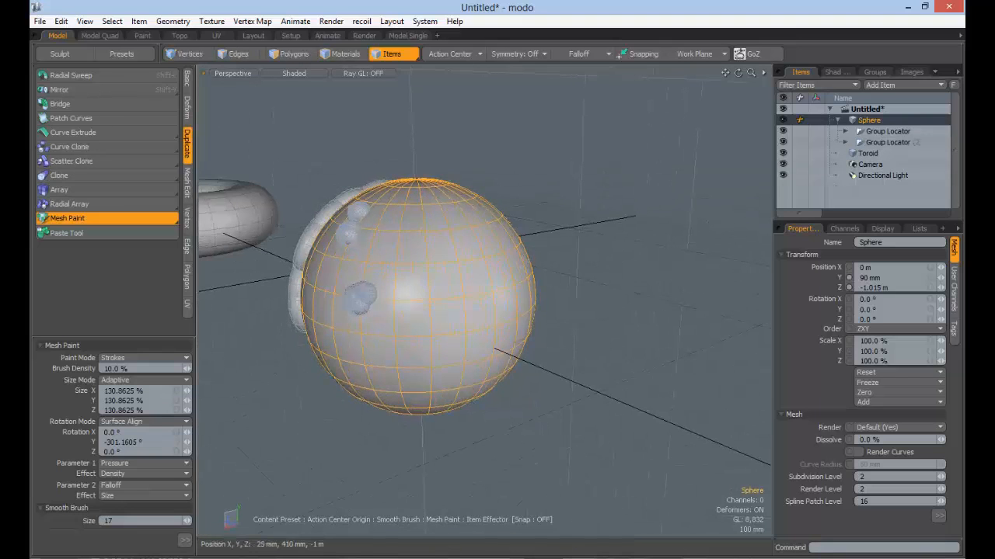
pyautogui.keyDown('alt'); pyautogui.moveTo(481, 224); pyautogui.dragTo(425, 254); pyautogui.keyUp('alt')
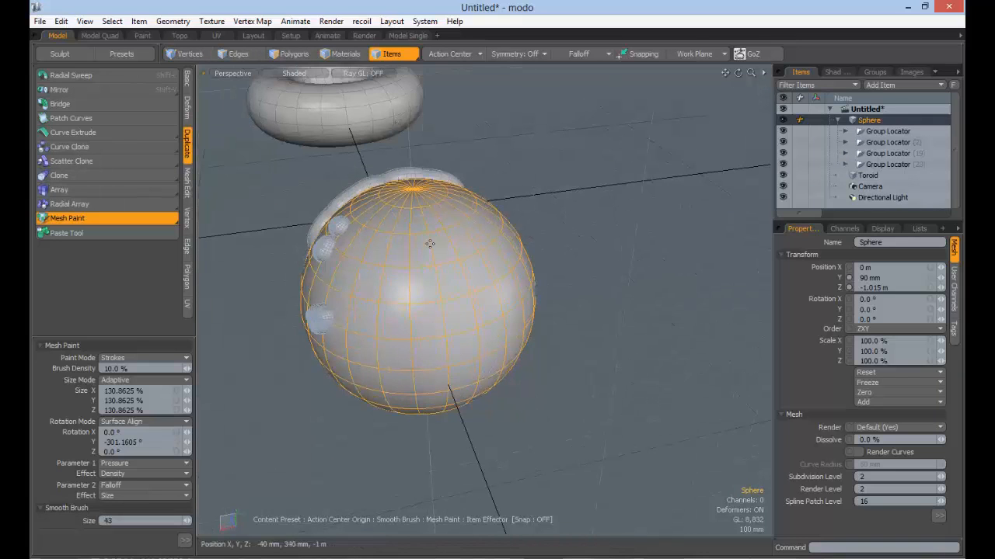
pyautogui.keyDown('alt'); pyautogui.moveTo(429, 244); pyautogui.dragTo(302, 304); pyautogui.keyUp('alt')
# Step: Undo all the toroid strokes painted on the sphere
pyautogui.hotkey('ctrl', 'z')
pyautogui.hotkey('ctrl', 'z')
pyautogui.hotkey('ctrl', 'z')
pyautogui.hotkey('ctrl', 'z')
pyautogui.hotkey('ctrl', 'z')
pyautogui.hotkey('ctrl', 'z')
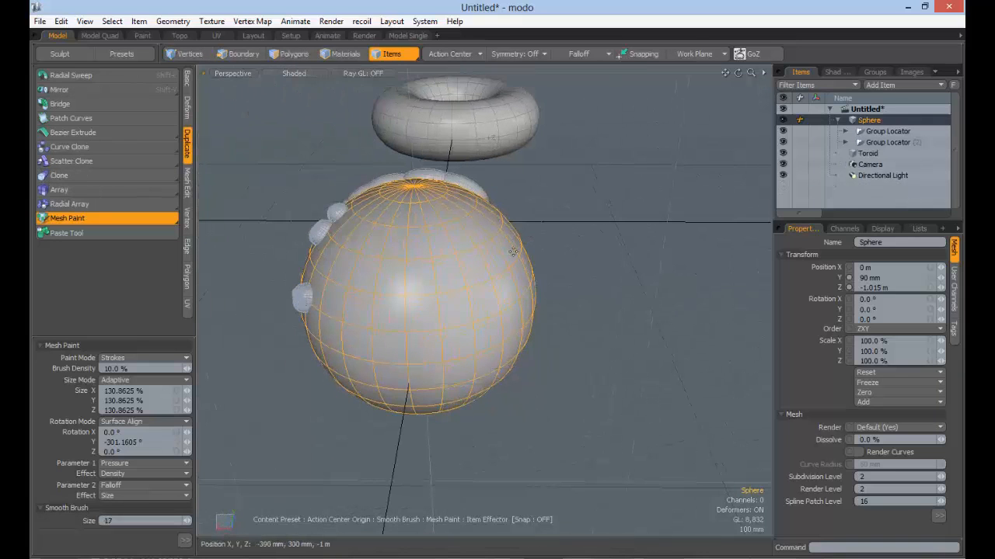
pyautogui.keyDown('alt'); pyautogui.moveTo(512, 252); pyautogui.dragTo(158, 393); pyautogui.keyUp('alt')
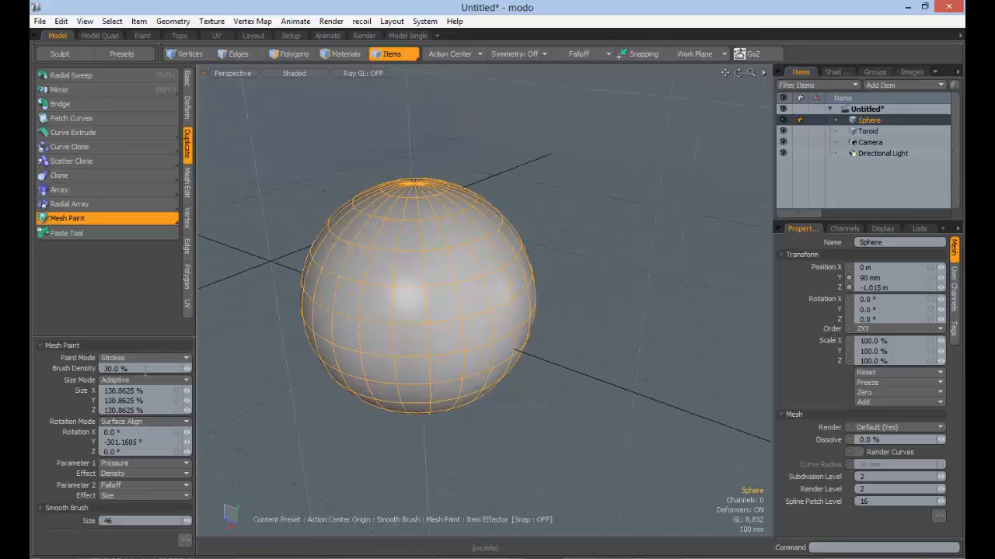
# Step: Set the brush density to 100% and paint a short stroke of toroids on the sphere with a brush size of about 63
pyautogui.keyDown('alt'); pyautogui.moveTo(453, 329); pyautogui.dragTo(262, 377); pyautogui.keyUp('alt')
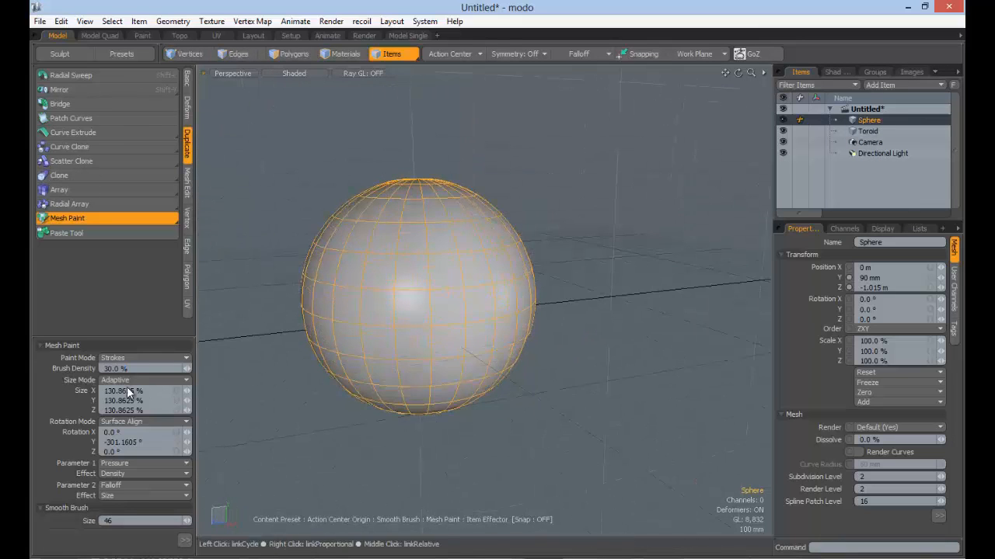
pyautogui.write('100')
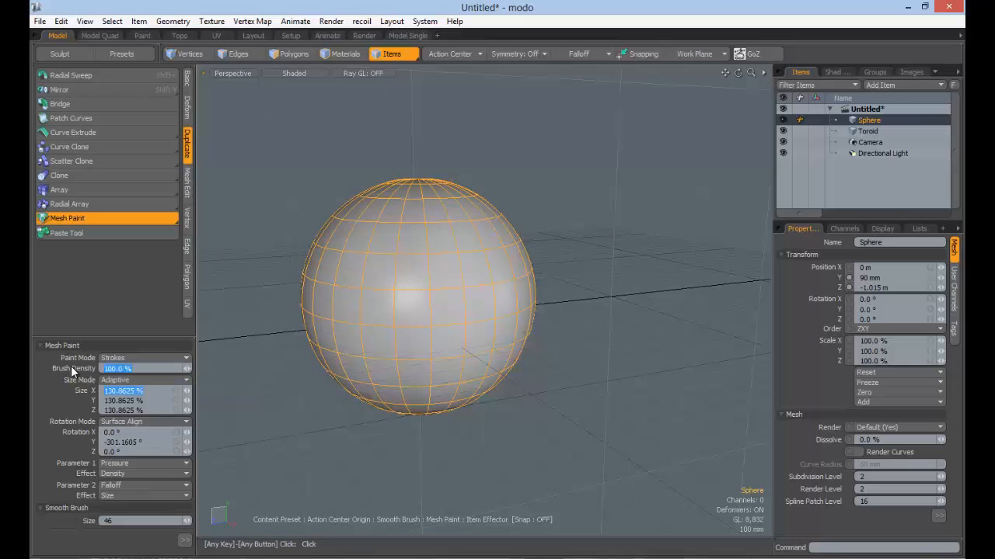
pyautogui.press('Return')
pyautogui.keyDown('alt'); pyautogui.moveTo(422, 247); pyautogui.dragTo(411, 273); pyautogui.keyUp('alt')
pyautogui.moveTo(406, 271); pyautogui.dragTo(420, 271, button='right')
pyautogui.moveTo(406, 272); pyautogui.dragTo(416, 255)
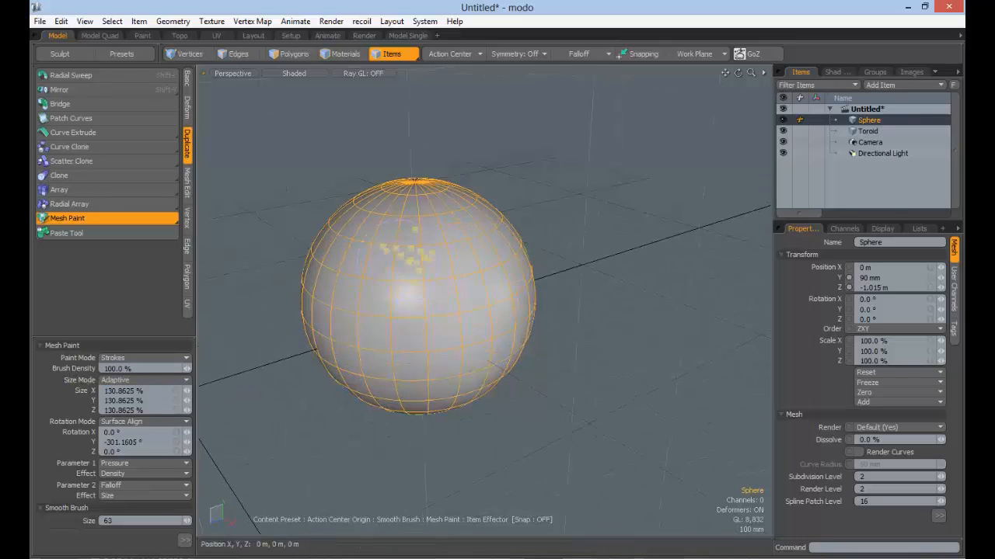
# Step: Inspect the dense cluster of toroids closely, then undo that stroke
pyautogui.moveTo(475, 250)
pyautogui.keyDown('alt'); pyautogui.mouseDown()
pyautogui.moveTo(383, 317)
pyautogui.moveTo(349, 327)
pyautogui.mouseUp(); pyautogui.keyUp('alt')
pyautogui.moveTo(350, 326)
pyautogui.keyDown('ctrl'); pyautogui.keyDown('alt'); pyautogui.mouseDown()
pyautogui.moveTo(528, 258)
pyautogui.moveTo(470, 276)
pyautogui.mouseUp(); pyautogui.keyUp('alt'); pyautogui.keyUp('ctrl')
pyautogui.moveTo(470, 276)
pyautogui.keyDown('alt'); pyautogui.mouseDown()
pyautogui.moveTo(446, 293)
pyautogui.moveTo(357, 272)
pyautogui.moveTo(315, 278)
pyautogui.moveTo(544, 275)
pyautogui.moveTo(421, 275)
pyautogui.mouseUp(); pyautogui.keyUp('alt')
pyautogui.hotkey('ctrl', 'z')
pyautogui.hotkey('ctrl', 'z')
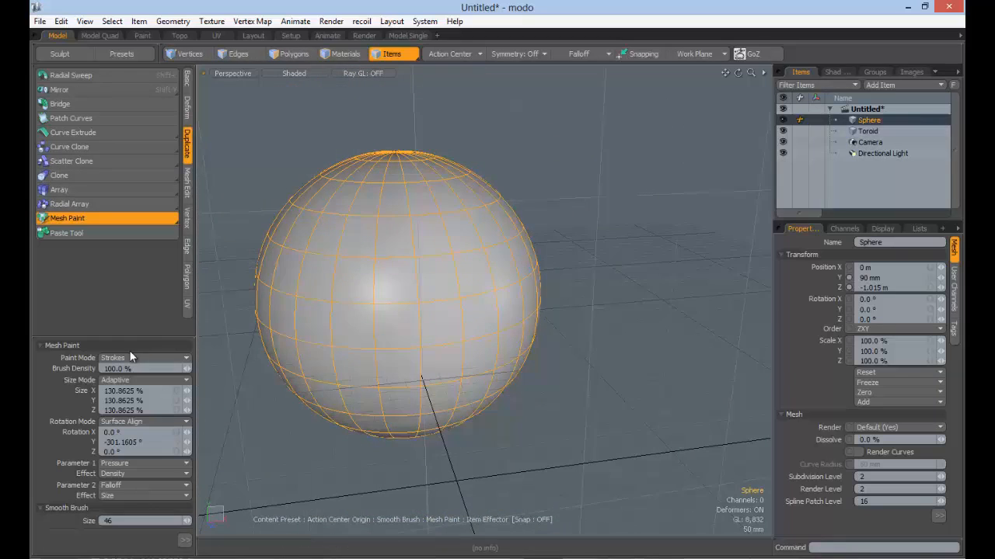
# Step: Set the brush density to 10%, paint a stroke of toroids across the sphere with a brush size of about 75, and undo that stroke
pyautogui.keyDown('ctrl'); pyautogui.keyDown('alt'); pyautogui.moveTo(393, 289); pyautogui.dragTo(327, 291); pyautogui.keyUp('alt'); pyautogui.keyUp('ctrl')
pyautogui.keyDown('alt'); pyautogui.keyDown('shift'); pyautogui.moveTo(404, 311); pyautogui.dragTo(404, 194); pyautogui.keyUp('shift'); pyautogui.keyUp('alt')
pyautogui.keyDown('alt'); pyautogui.moveTo(490, 241); pyautogui.dragTo(425, 271); pyautogui.keyUp('alt')
pyautogui.keyDown('alt'); pyautogui.keyDown('shift'); pyautogui.moveTo(295, 404); pyautogui.dragTo(350, 313); pyautogui.keyUp('shift'); pyautogui.keyUp('alt')
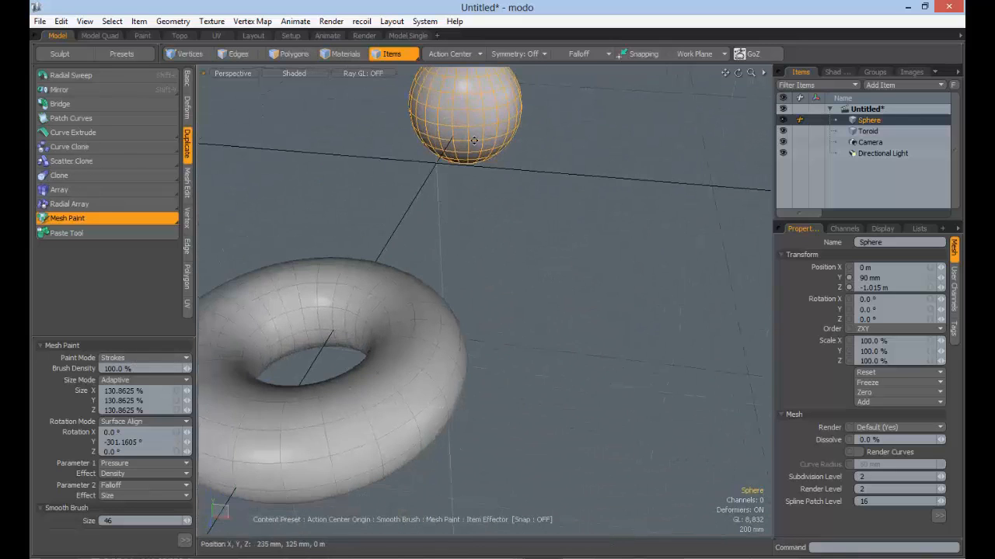
pyautogui.hotkey('shift', 'a')
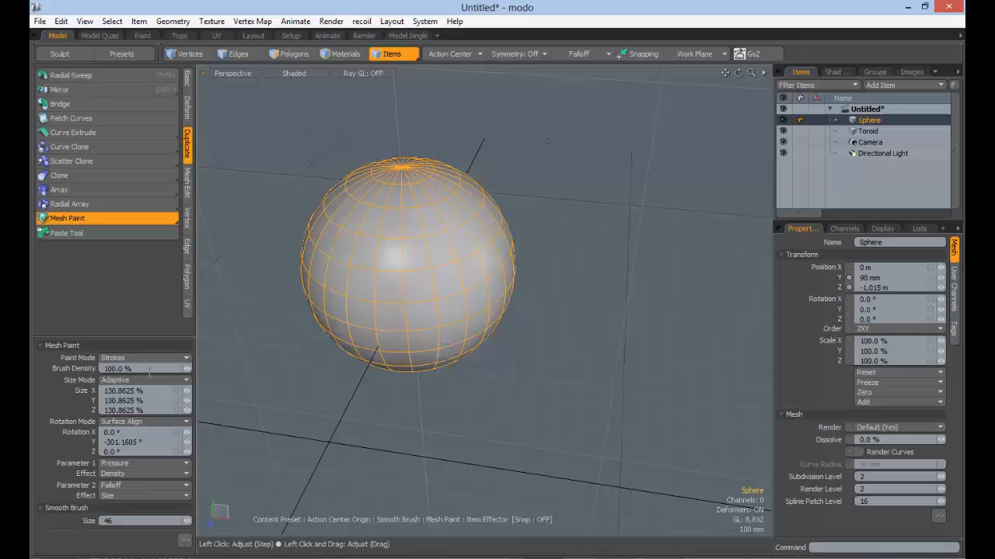
pyautogui.write('10')
pyautogui.press('Return')
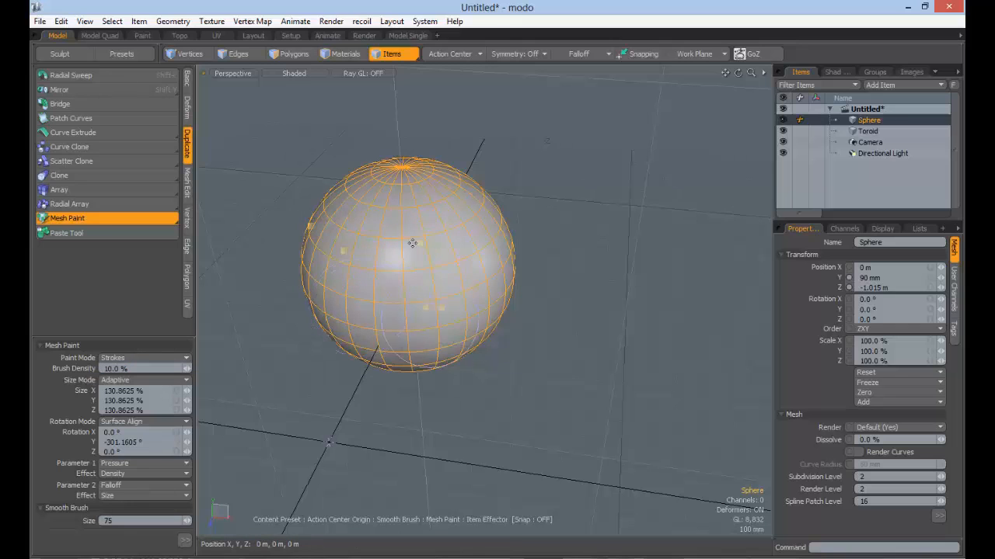
pyautogui.moveTo(411, 243)
pyautogui.mouseDown()
pyautogui.moveTo(431, 233)
pyautogui.moveTo(435, 256)
pyautogui.moveTo(439, 248)
pyautogui.moveTo(347, 232)
pyautogui.mouseUp()
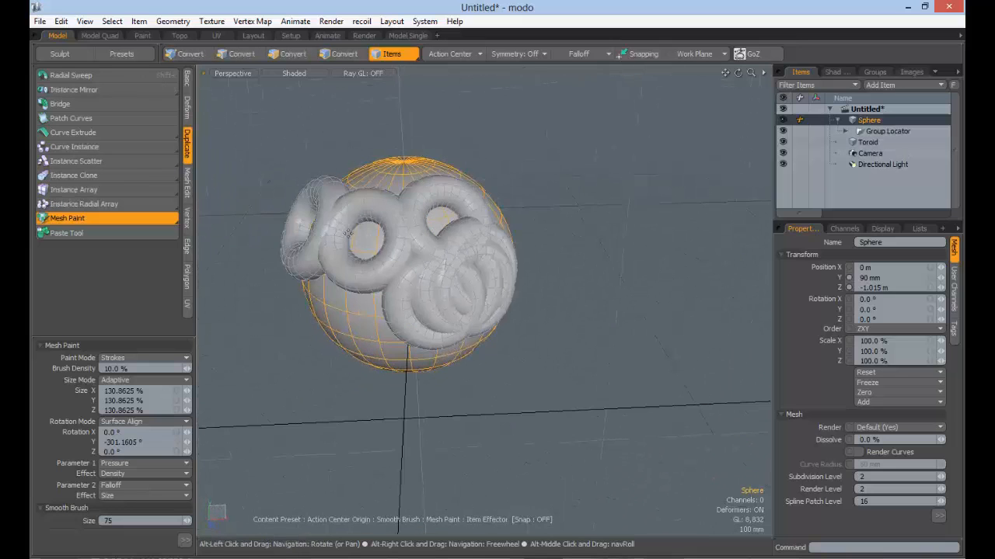
pyautogui.hotkey('ctrl', 'z')
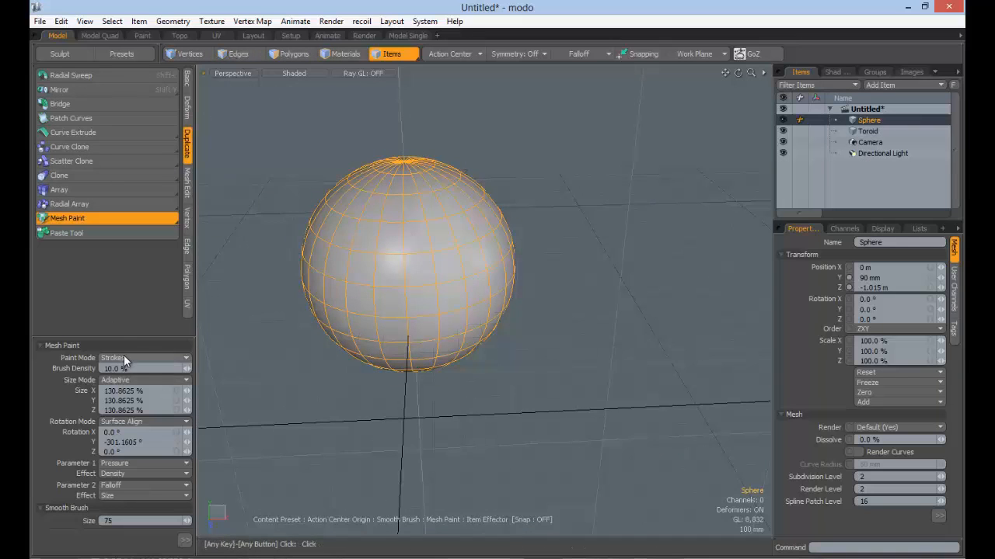
# Step: Switch the paint mode to Drop and drop four toroids of different sizes around the sphere
pyautogui.click(124, 366)
pyautogui.click(377, 256)
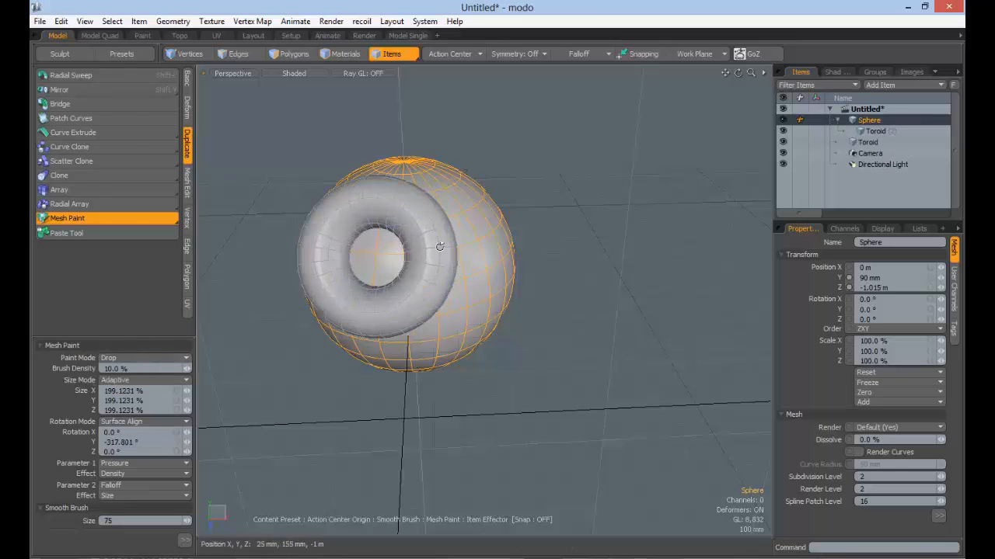
pyautogui.keyDown('alt'); pyautogui.moveTo(377, 256); pyautogui.dragTo(318, 247); pyautogui.keyUp('alt')
pyautogui.click(396, 255)
pyautogui.moveTo(386, 266)
pyautogui.keyDown('alt'); pyautogui.mouseDown()
pyautogui.moveTo(370, 268)
pyautogui.moveTo(374, 261)
pyautogui.mouseUp(); pyautogui.keyUp('alt')
pyautogui.moveTo(418, 239); pyautogui.dragTo(429, 244)
pyautogui.moveTo(429, 244)
pyautogui.keyDown('alt'); pyautogui.mouseDown()
pyautogui.moveTo(389, 280)
pyautogui.moveTo(264, 266)
pyautogui.mouseUp(); pyautogui.keyUp('alt')
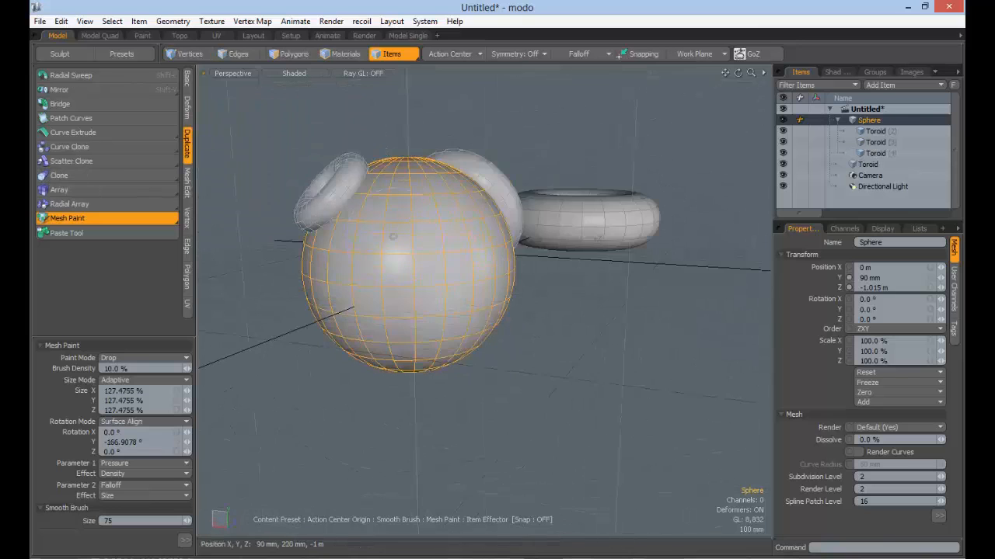
pyautogui.click(393, 236)
pyautogui.moveTo(393, 236)
pyautogui.keyDown('alt'); pyautogui.mouseDown()
pyautogui.moveTo(254, 289)
pyautogui.moveTo(298, 286)
pyautogui.mouseUp(); pyautogui.keyUp('alt')
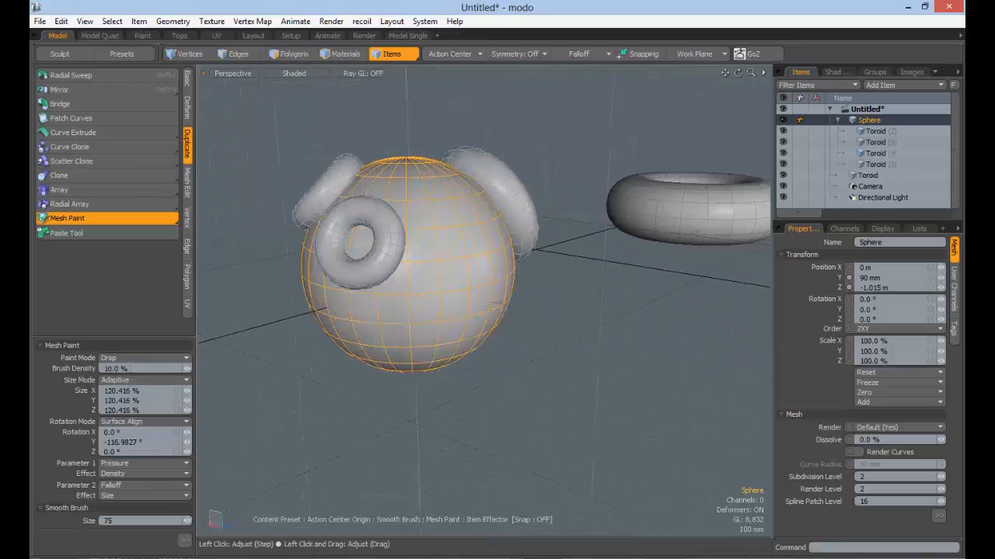
# Step: Switch the paint mode to Strokes and add one more toroid to the sphere
pyautogui.click(138, 358)
pyautogui.click(129, 348)
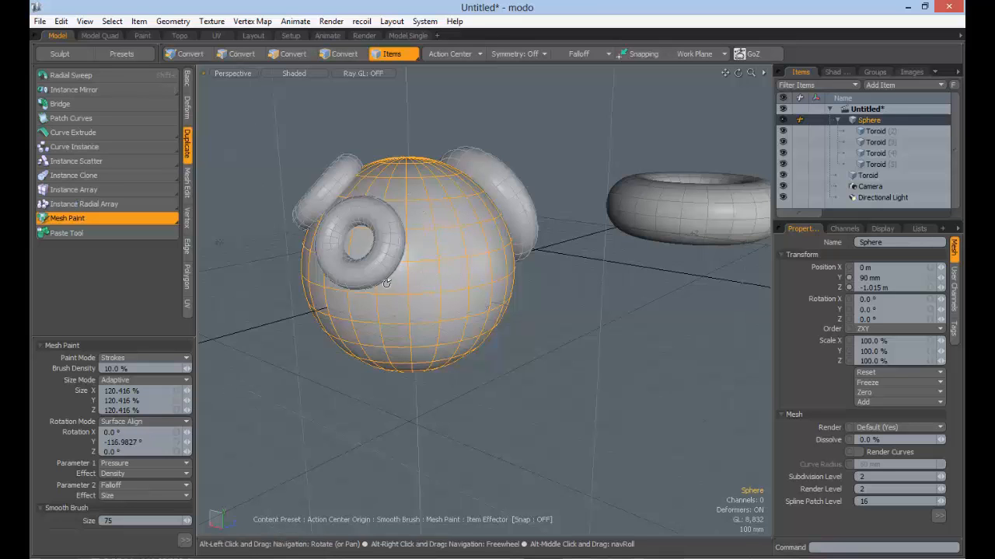
pyautogui.moveTo(457, 273)
pyautogui.keyDown('alt'); pyautogui.mouseDown()
pyautogui.moveTo(398, 277)
pyautogui.moveTo(435, 268)
pyautogui.moveTo(293, 305)
pyautogui.moveTo(365, 276)
pyautogui.moveTo(317, 253)
pyautogui.moveTo(354, 264)
pyautogui.moveTo(318, 275)
pyautogui.moveTo(511, 287)
pyautogui.mouseUp(); pyautogui.keyUp('alt')
pyautogui.click(424, 266)
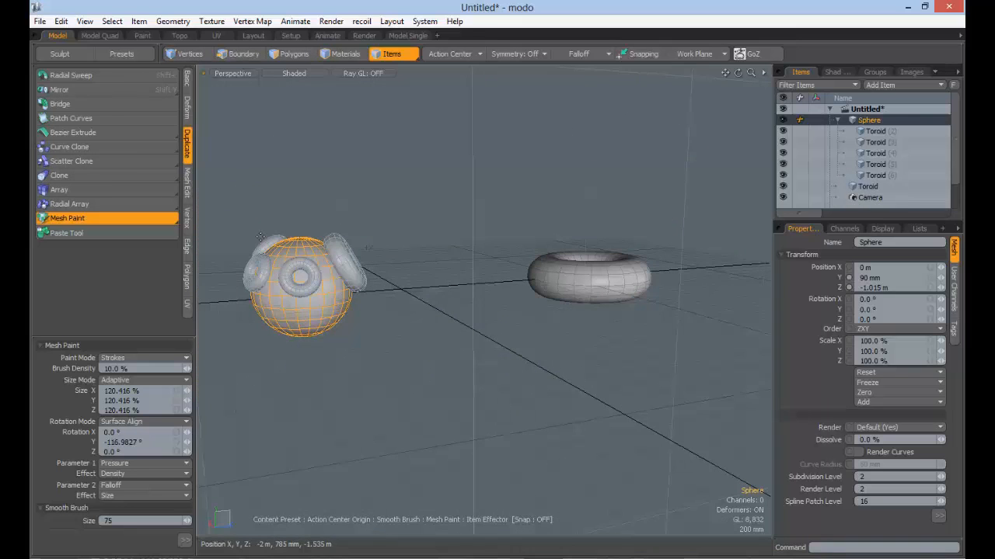
# Step: Undo all five toroids painted on the sphere and the switch to Strokes mode
pyautogui.hotkey('ctrl', 'z')
pyautogui.hotkey('ctrl', 'z')
pyautogui.hotkey('ctrl', 'z')
pyautogui.hotkey('ctrl', 'z')
pyautogui.hotkey('ctrl', 'z')
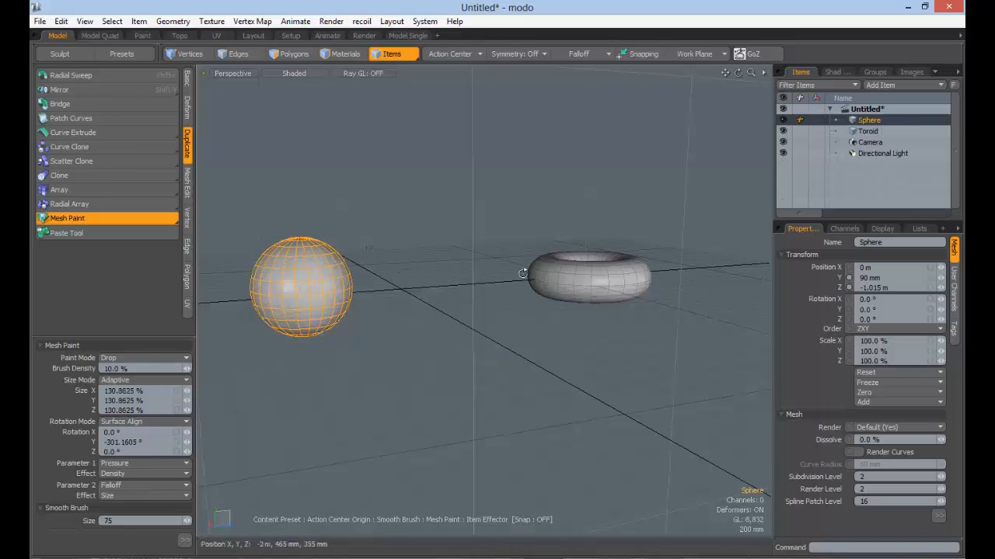
# Step: Drop one toroid scaled to about 65% onto the side of the sphere facing the original toroid
pyautogui.keyDown('alt'); pyautogui.moveTo(523, 273); pyautogui.dragTo(329, 262); pyautogui.keyUp('alt')
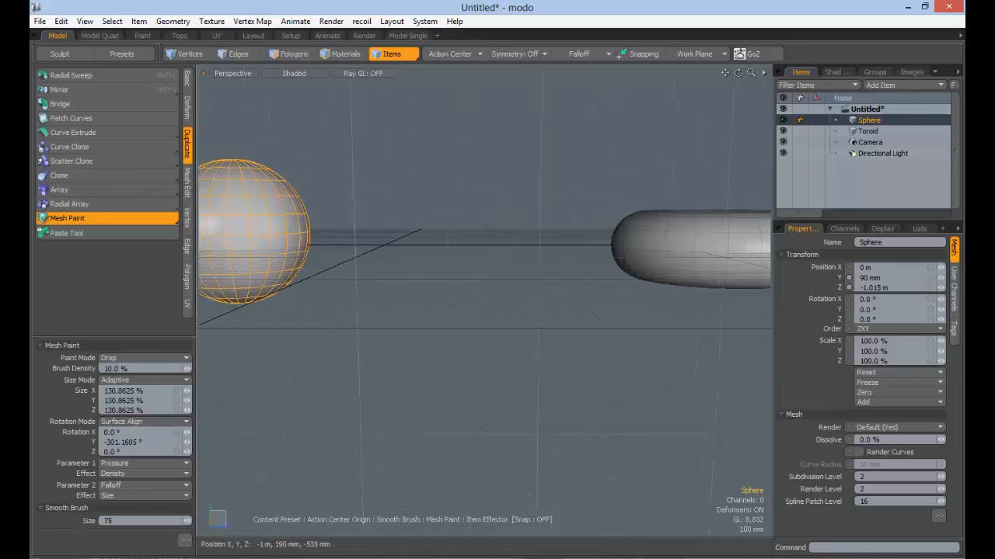
pyautogui.moveTo(254, 223); pyautogui.dragTo(281, 224)
pyautogui.keyDown('alt'); pyautogui.moveTo(402, 235); pyautogui.dragTo(352, 244); pyautogui.keyUp('alt')
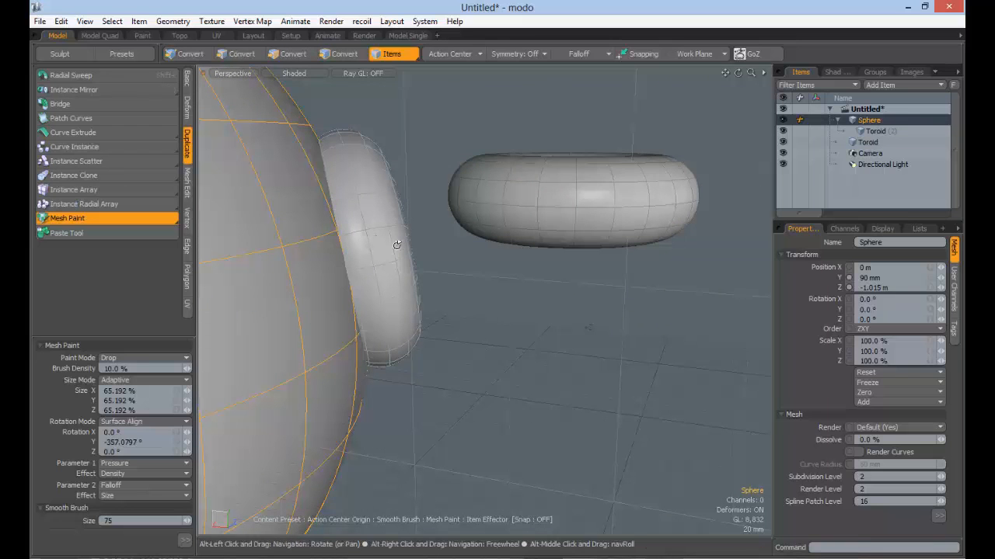
# Step: Undo the toroid dropped on the sphere, leave Mesh Paint and deselect the sphere
pyautogui.keyDown('alt'); pyautogui.moveTo(395, 244); pyautogui.dragTo(264, 232); pyautogui.keyUp('alt')
pyautogui.keyDown('alt'); pyautogui.moveTo(264, 232); pyautogui.dragTo(326, 262); pyautogui.keyUp('alt')
pyautogui.keyDown('alt'); pyautogui.moveTo(327, 262); pyautogui.dragTo(288, 264); pyautogui.keyUp('alt')
pyautogui.keyDown('ctrl'); pyautogui.keyDown('alt'); pyautogui.moveTo(461, 283); pyautogui.dragTo(449, 279); pyautogui.keyUp('alt'); pyautogui.keyUp('ctrl')
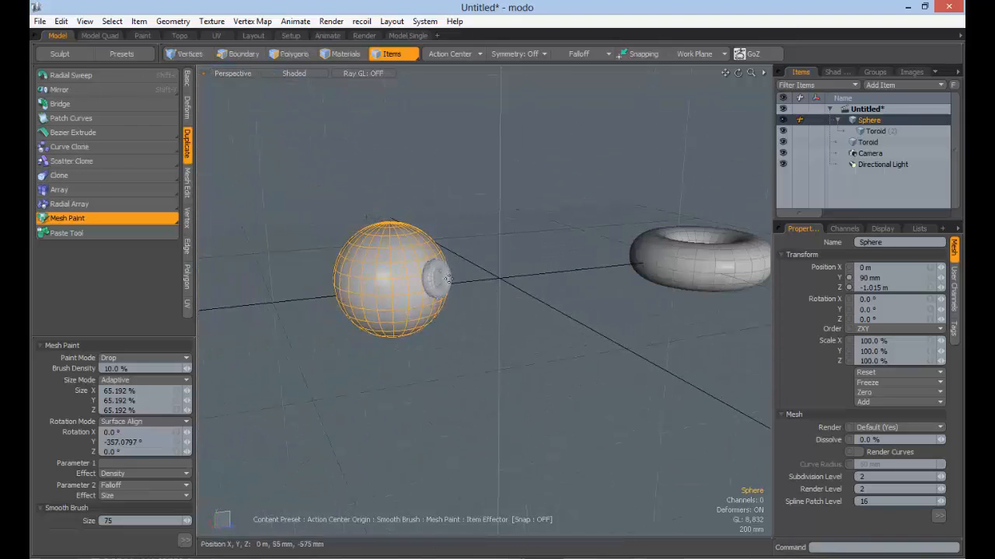
pyautogui.hotkey('ctrl', 'z')
pyautogui.press('q')
pyautogui.press('Escape')
# Step: Add a default-size teapot mesh at the origin, between the sphere and the toroid
pyautogui.click(184, 83)
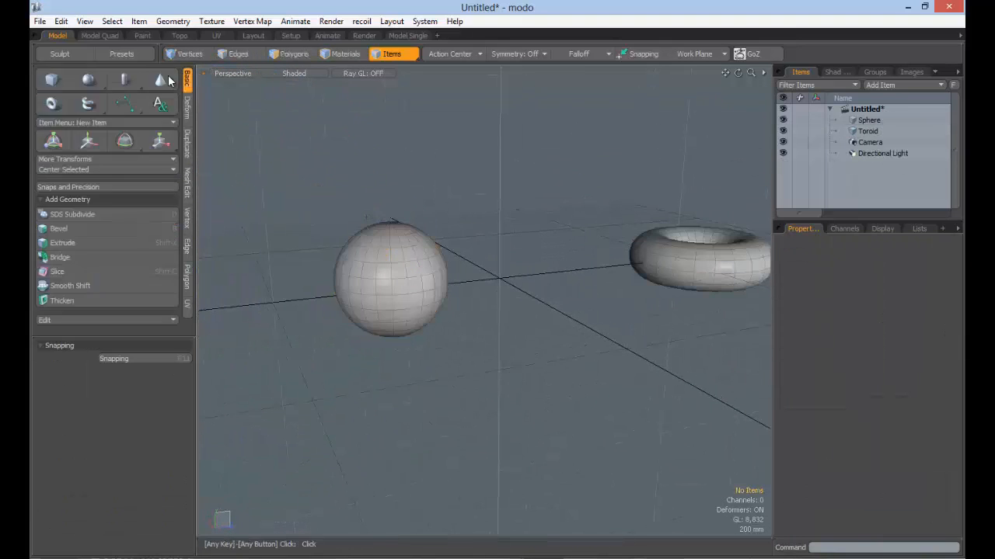
pyautogui.keyDown('ctrl'); pyautogui.moveTo(81, 82); pyautogui.dragTo(81, 104); pyautogui.keyUp('ctrl')
pyautogui.keyDown('ctrl'); pyautogui.keyDown('alt'); pyautogui.moveTo(467, 313); pyautogui.dragTo(373, 261); pyautogui.keyUp('alt'); pyautogui.keyUp('ctrl')
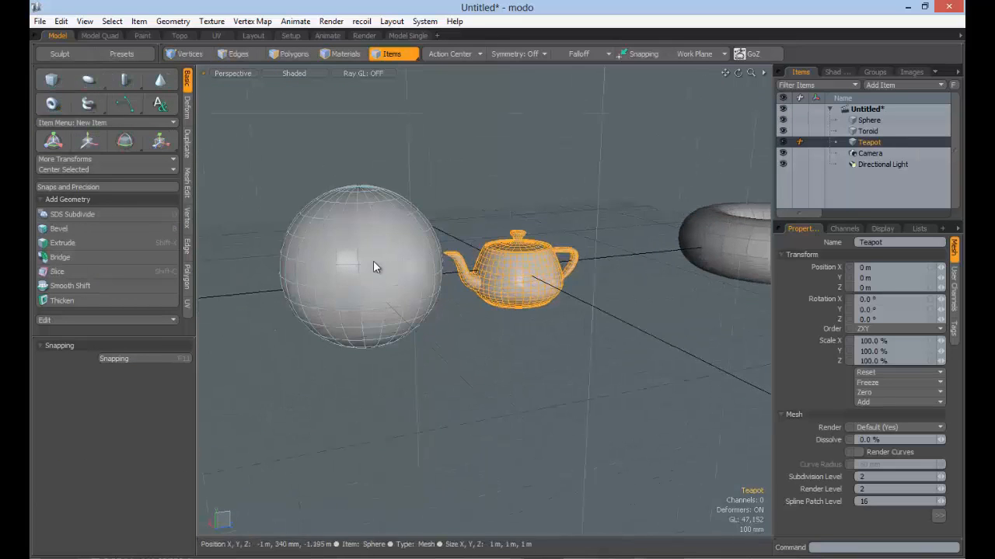
# Step: Select the toroid and start Mesh Paint with the teapot as the specific source item
pyautogui.click(372, 261)
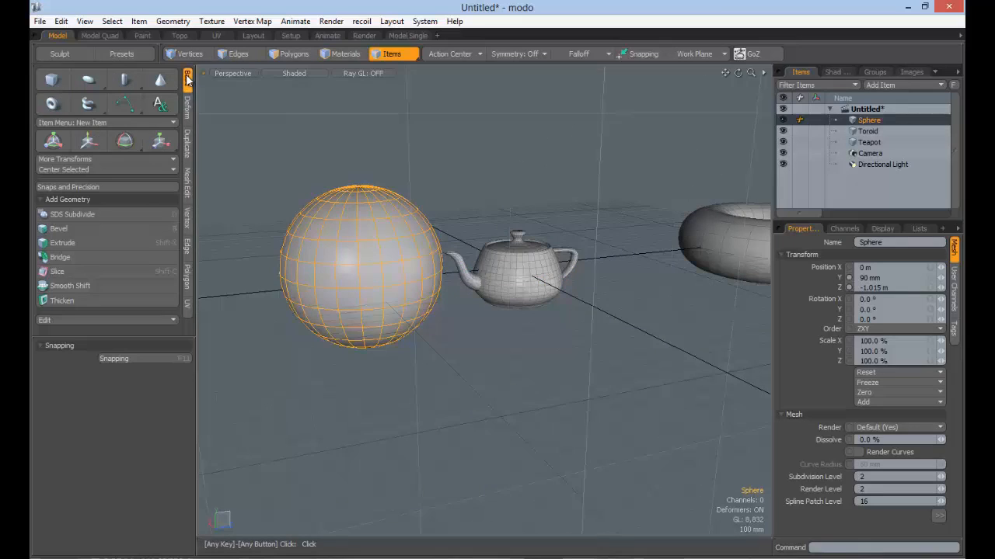
pyautogui.click(734, 244)
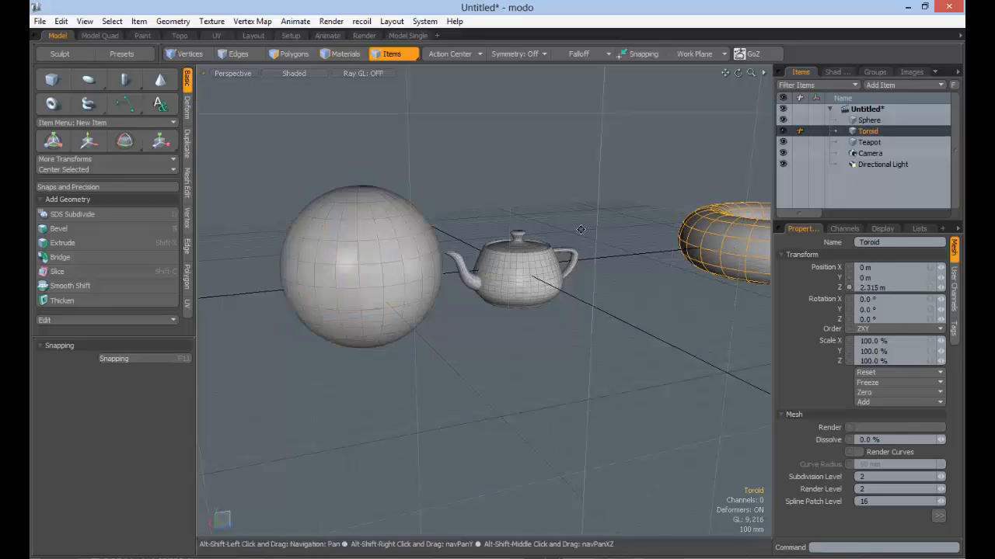
pyautogui.hotkey('shift', 'a')
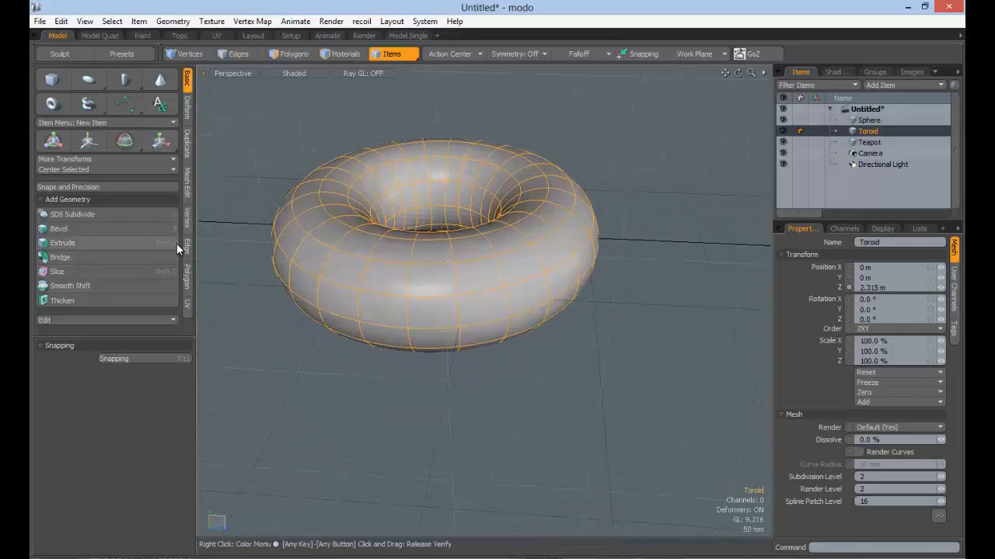
pyautogui.click(189, 152)
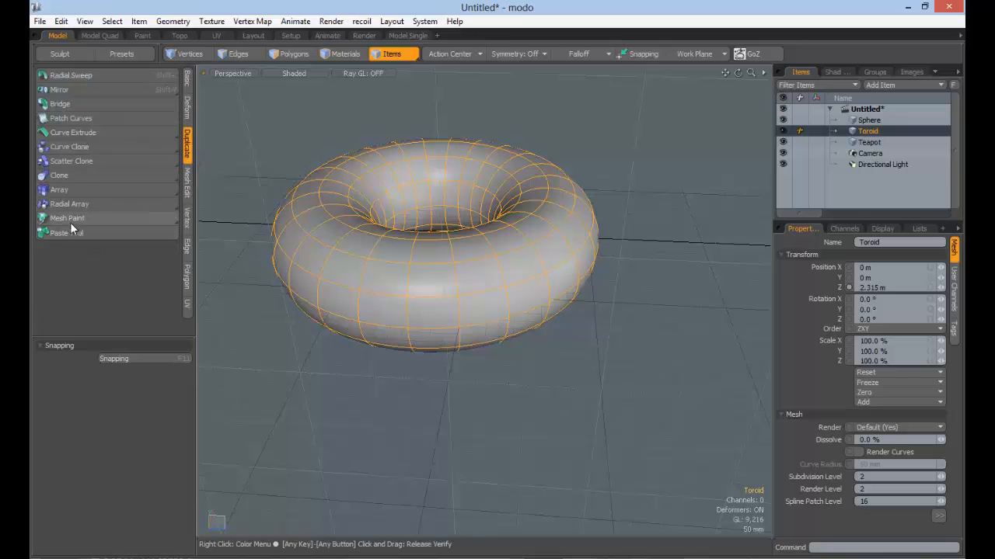
pyautogui.click(70, 220)
pyautogui.click(185, 538)
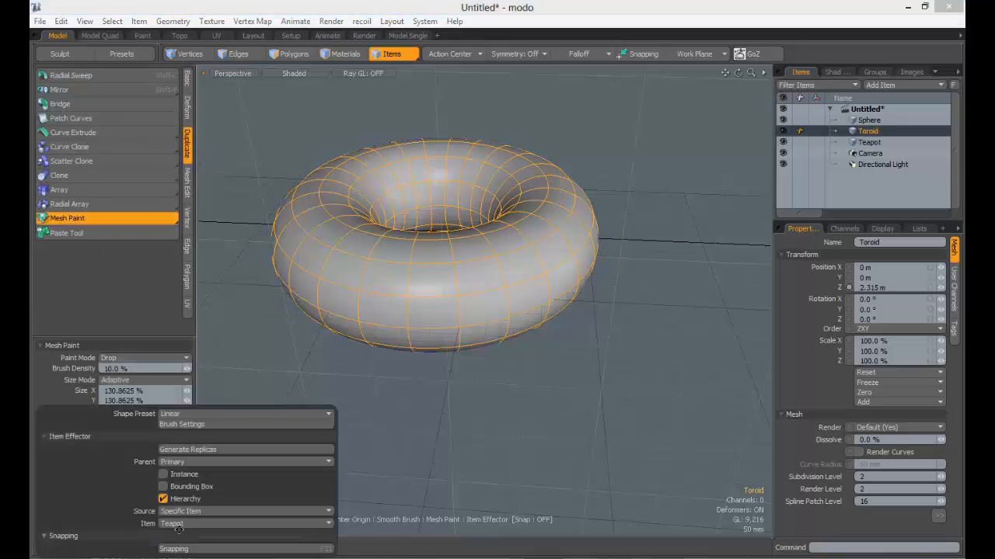
pyautogui.click(185, 524)
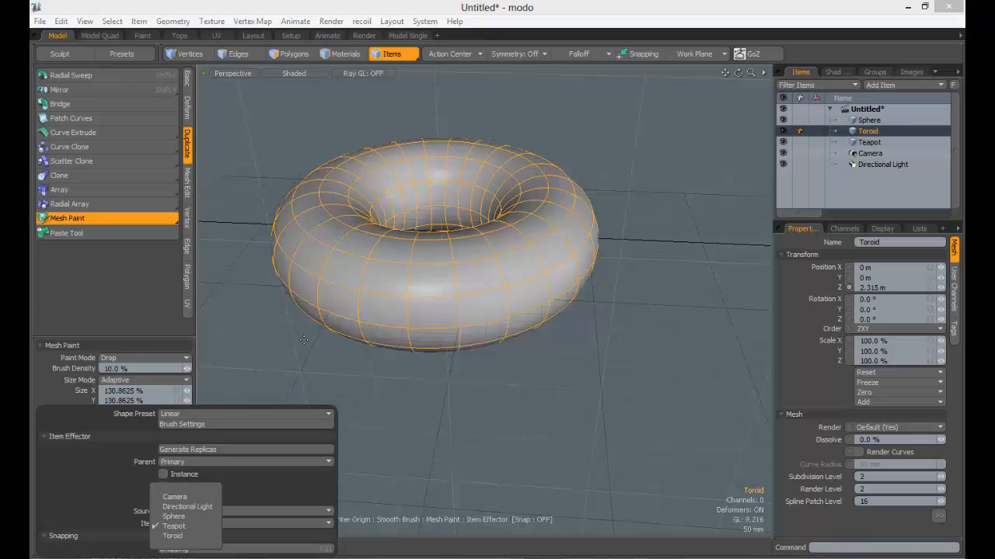
pyautogui.click(94, 490)
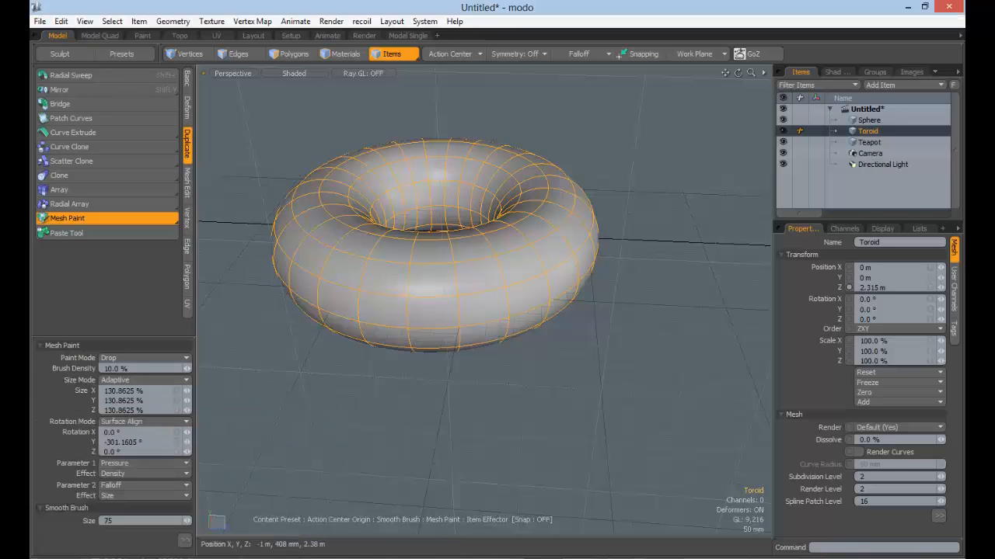
# Step: Drop two teapots onto the outer side of the toroid, scaled to about 122% and 190%
pyautogui.moveTo(396, 278)
pyautogui.mouseDown(button='right')
pyautogui.moveTo(404, 275)
pyautogui.moveTo(394, 281)
pyautogui.mouseUp(button='right')
pyautogui.moveTo(425, 297); pyautogui.dragTo(590, 156)
pyautogui.keyDown('alt'); pyautogui.moveTo(357, 268); pyautogui.dragTo(615, 255); pyautogui.keyUp('alt')
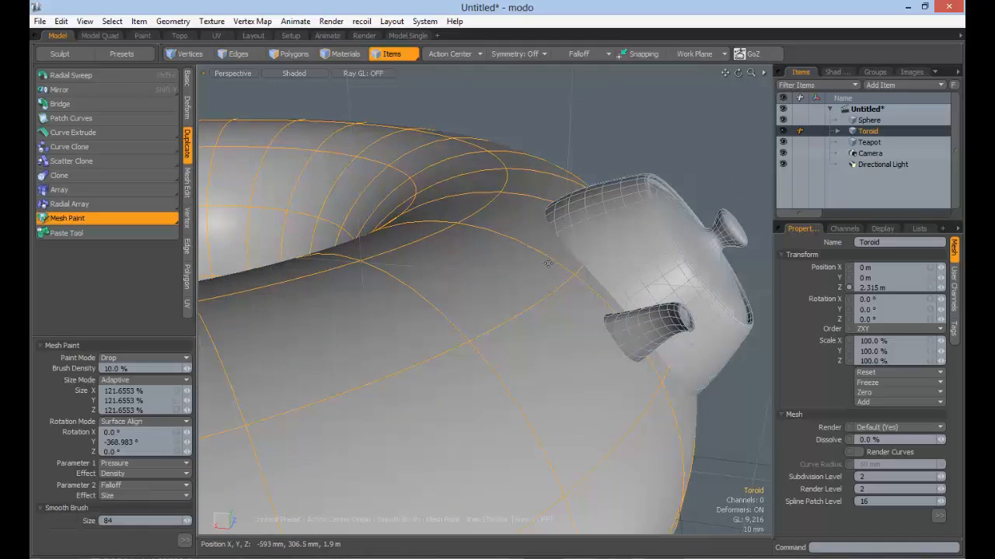
pyautogui.moveTo(632, 293)
pyautogui.keyDown('ctrl'); pyautogui.keyDown('alt'); pyautogui.mouseDown()
pyautogui.moveTo(462, 326)
pyautogui.moveTo(334, 311)
pyautogui.moveTo(415, 302)
pyautogui.moveTo(443, 256)
pyautogui.moveTo(410, 311)
pyautogui.mouseUp(); pyautogui.keyUp('alt'); pyautogui.keyUp('ctrl')
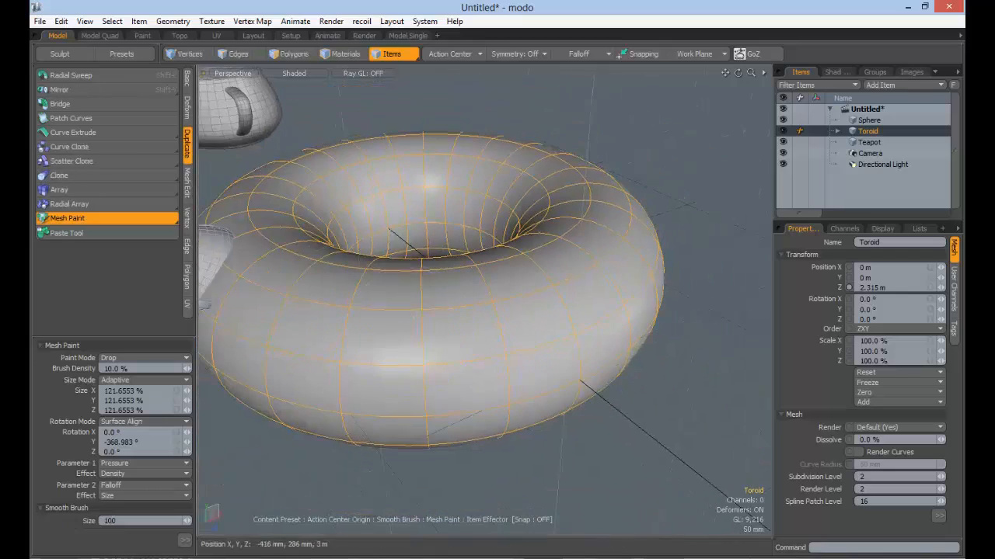
pyautogui.moveTo(471, 328)
pyautogui.keyDown('alt'); pyautogui.mouseDown()
pyautogui.moveTo(366, 251)
pyautogui.moveTo(306, 306)
pyautogui.moveTo(411, 285)
pyautogui.moveTo(469, 240)
pyautogui.moveTo(450, 271)
pyautogui.moveTo(404, 280)
pyautogui.moveTo(428, 199)
pyautogui.moveTo(480, 285)
pyautogui.mouseUp(); pyautogui.keyUp('alt')
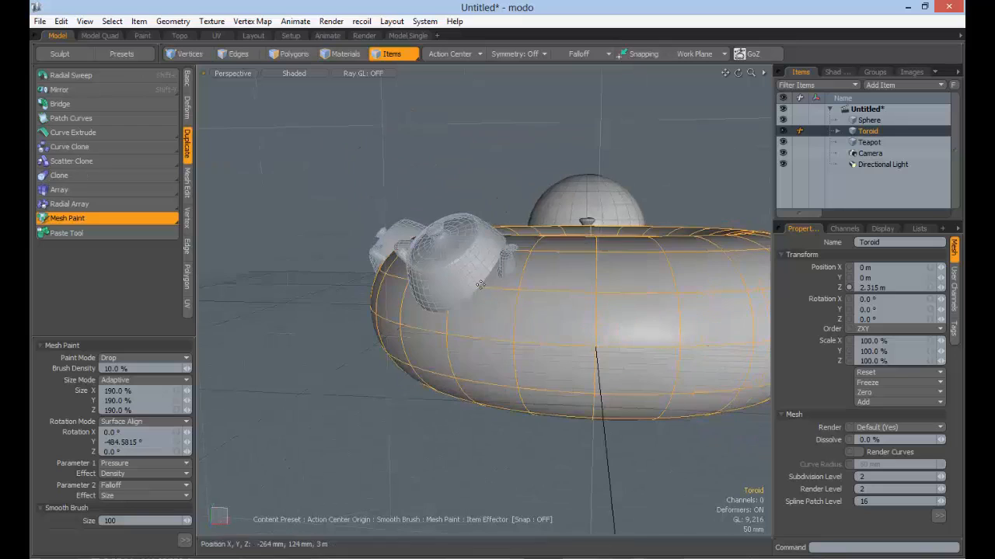
pyautogui.keyDown('alt'); pyautogui.moveTo(601, 283); pyautogui.dragTo(362, 281); pyautogui.keyUp('alt')
# Step: Examine the original teapot up close and undo the two teapots dropped on the toroid
pyautogui.hotkey('shift', 'a')
pyautogui.keyDown('alt'); pyautogui.keyDown('shift'); pyautogui.moveTo(362, 281); pyautogui.dragTo(491, 301); pyautogui.keyUp('shift'); pyautogui.keyUp('alt')
pyautogui.press('space')
pyautogui.click(526, 307)
pyautogui.hotkey('shift', 'a')
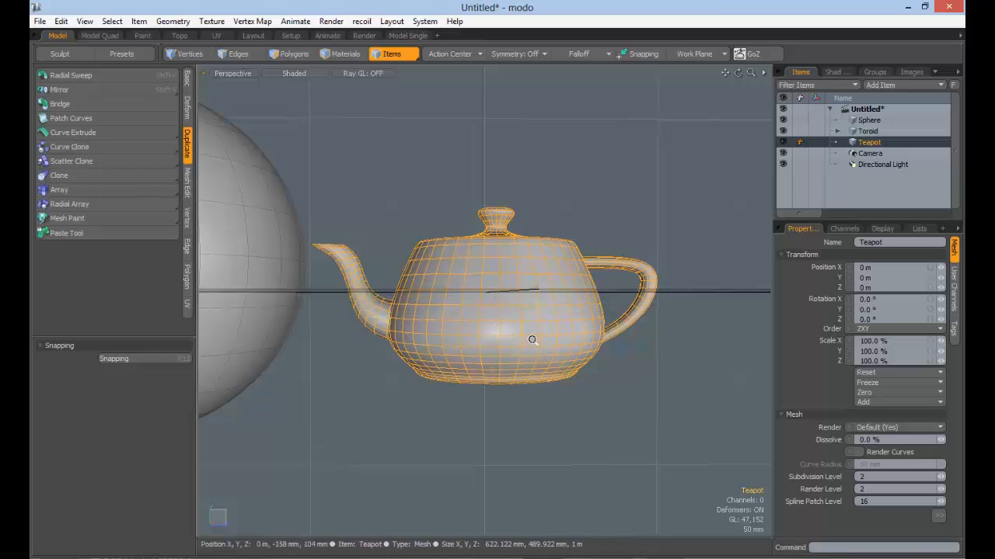
pyautogui.scroll(-3, 531, 340)
pyautogui.keyDown('alt'); pyautogui.moveTo(531, 307); pyautogui.dragTo(527, 336); pyautogui.keyUp('alt')
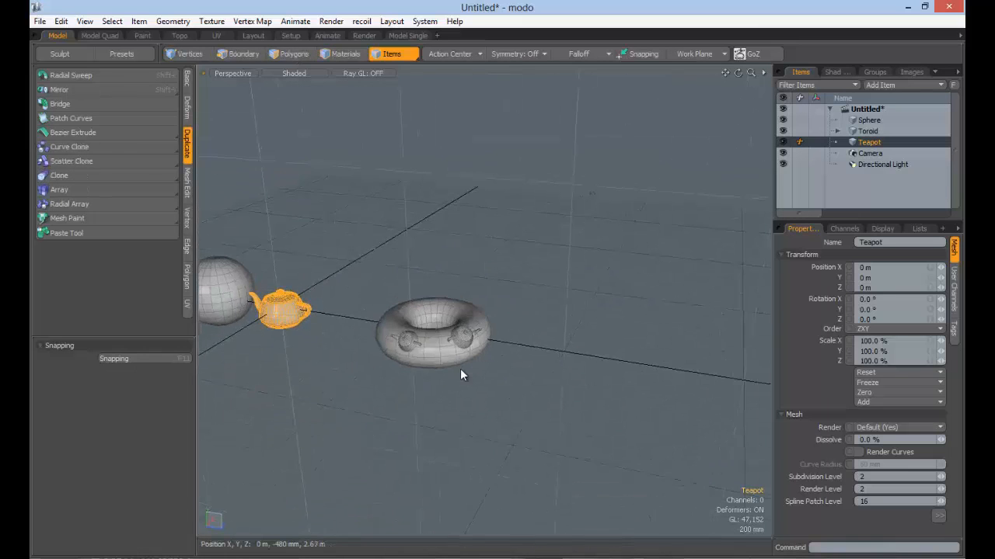
pyautogui.click(460, 368)
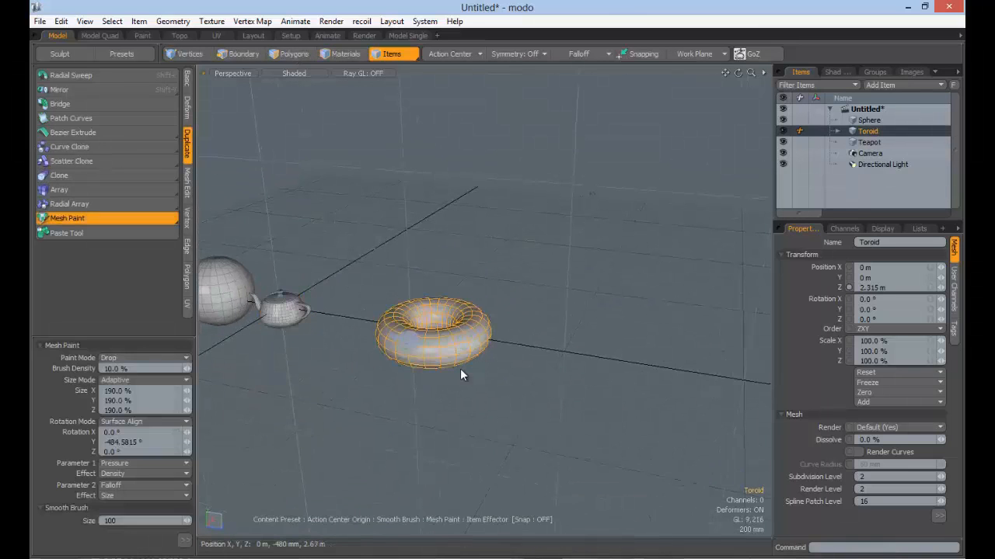
pyautogui.keyDown('alt'); pyautogui.moveTo(460, 370); pyautogui.dragTo(469, 237); pyautogui.keyUp('alt')
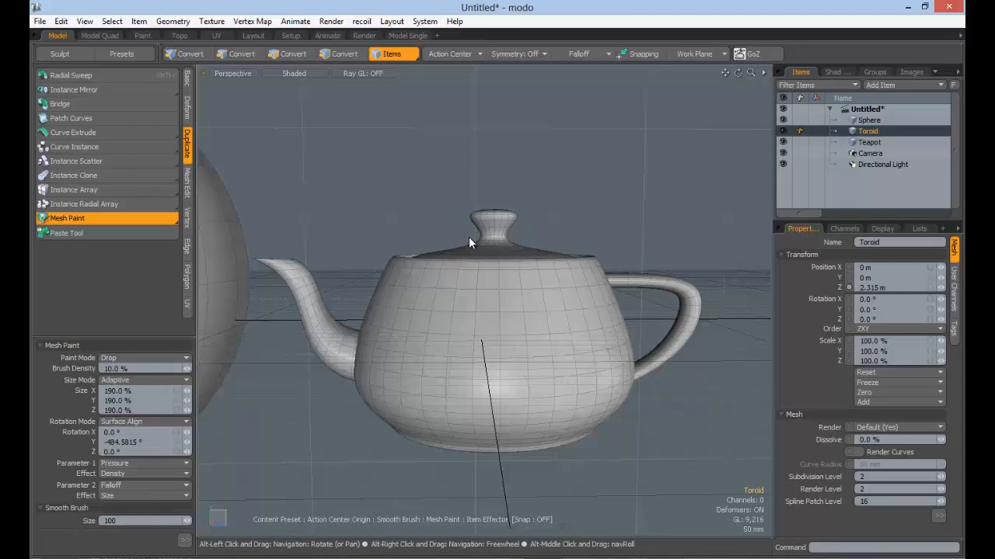
pyautogui.click(404, 52)
pyautogui.click(402, 65)
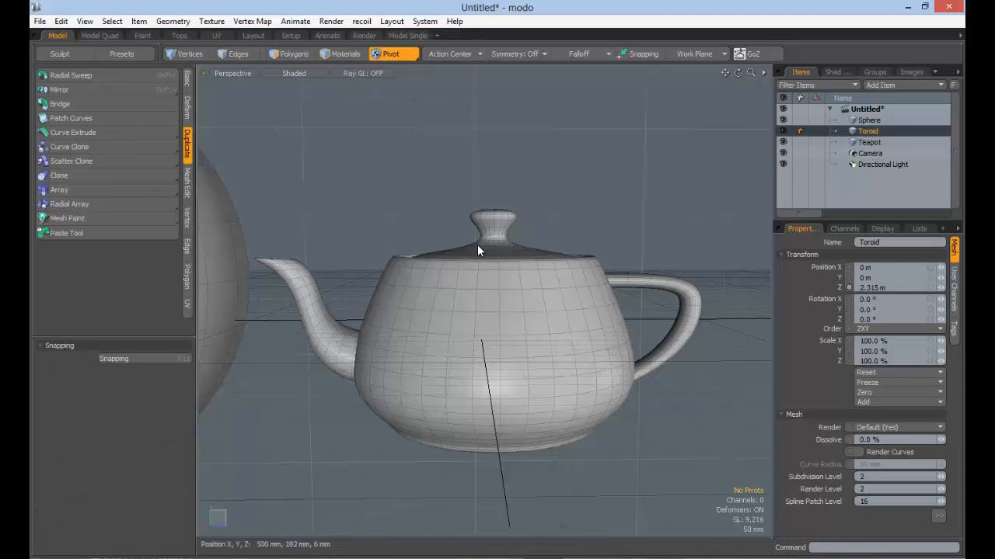
pyautogui.click(515, 320)
pyautogui.click(400, 53)
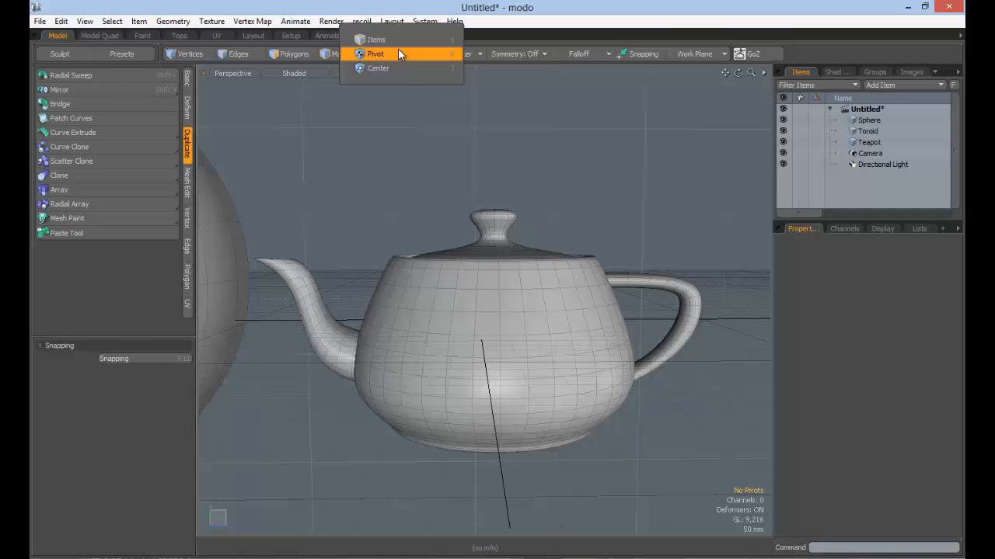
pyautogui.click(395, 39)
# Step: Select the original teapot and switch to Pivot mode to examine where its pivot sits within the body
pyautogui.click(524, 339)
pyautogui.click(392, 57)
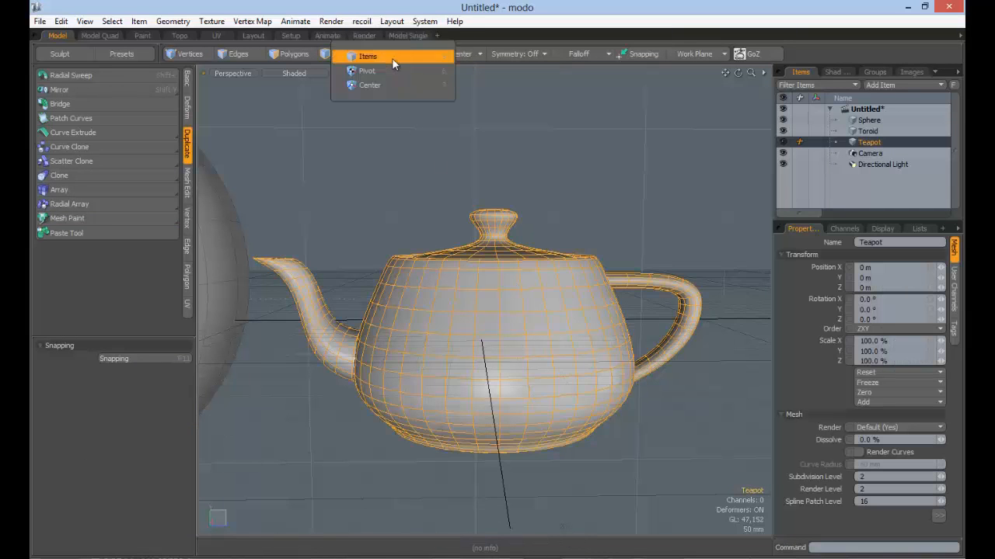
pyautogui.click(393, 70)
pyautogui.keyDown('alt'); pyautogui.moveTo(473, 319); pyautogui.dragTo(420, 303); pyautogui.keyUp('alt')
pyautogui.keyDown('alt'); pyautogui.moveTo(498, 272); pyautogui.dragTo(348, 291); pyautogui.keyUp('alt')
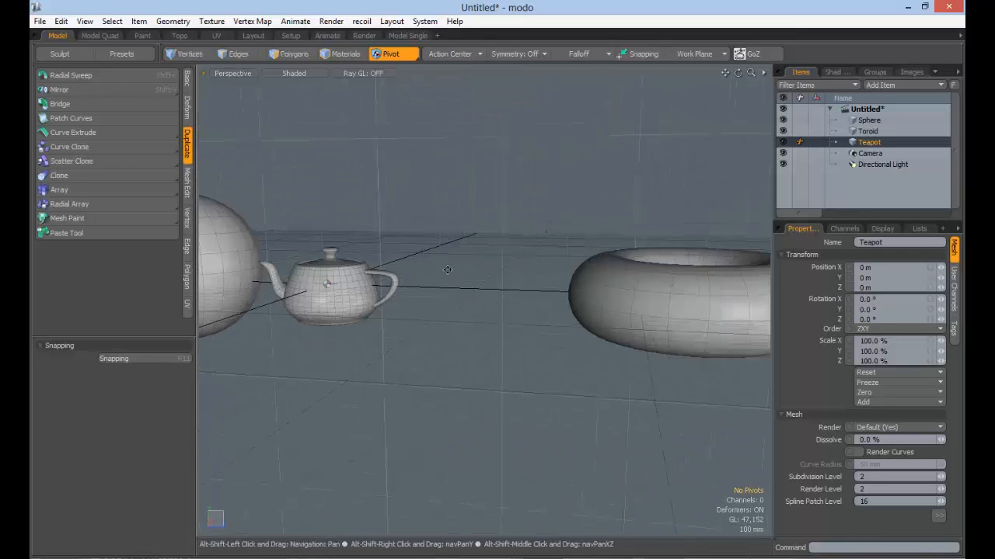
pyautogui.keyDown('alt'); pyautogui.keyDown('shift'); pyautogui.moveTo(448, 269); pyautogui.dragTo(606, 269); pyautogui.keyUp('shift'); pyautogui.keyUp('alt')
pyautogui.keyDown('alt'); pyautogui.moveTo(435, 295); pyautogui.dragTo(511, 256); pyautogui.keyUp('alt')
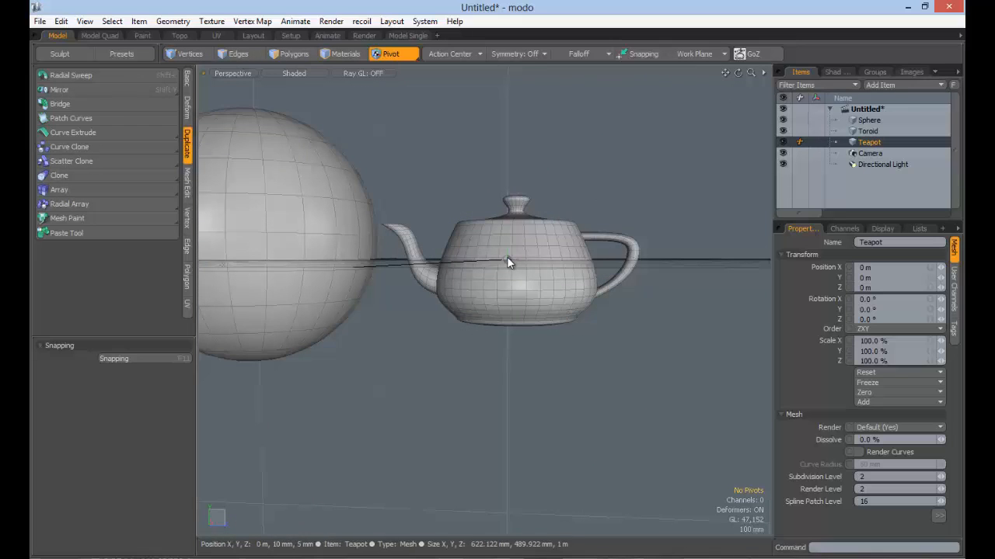
pyautogui.moveTo(516, 204)
pyautogui.keyDown('alt'); pyautogui.mouseDown()
pyautogui.moveTo(519, 221)
pyautogui.moveTo(535, 207)
pyautogui.mouseUp(); pyautogui.keyUp('alt')
# Step: Switch to Polygons mode and move all of the teapot's polygons up 236 mm in Y
pyautogui.click(294, 54)
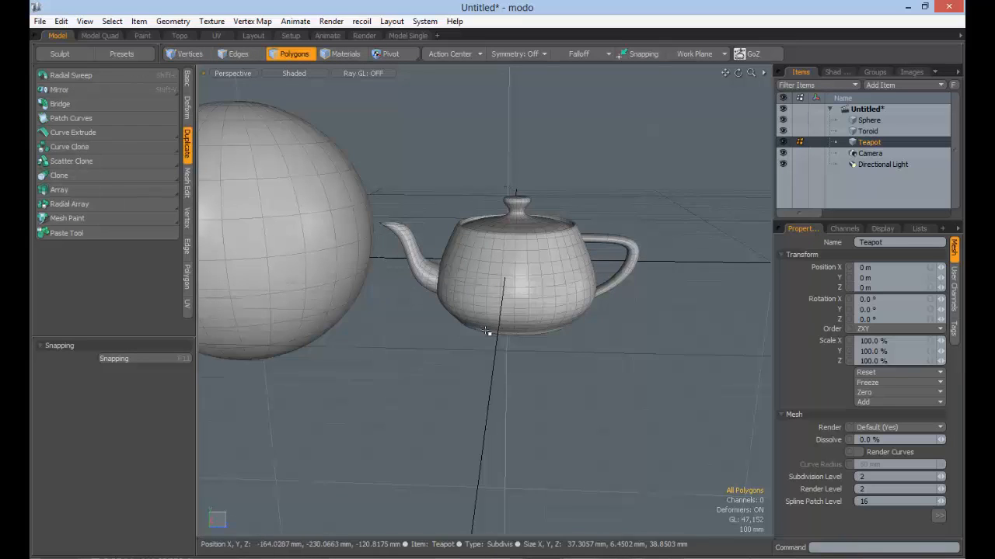
pyautogui.press('w')
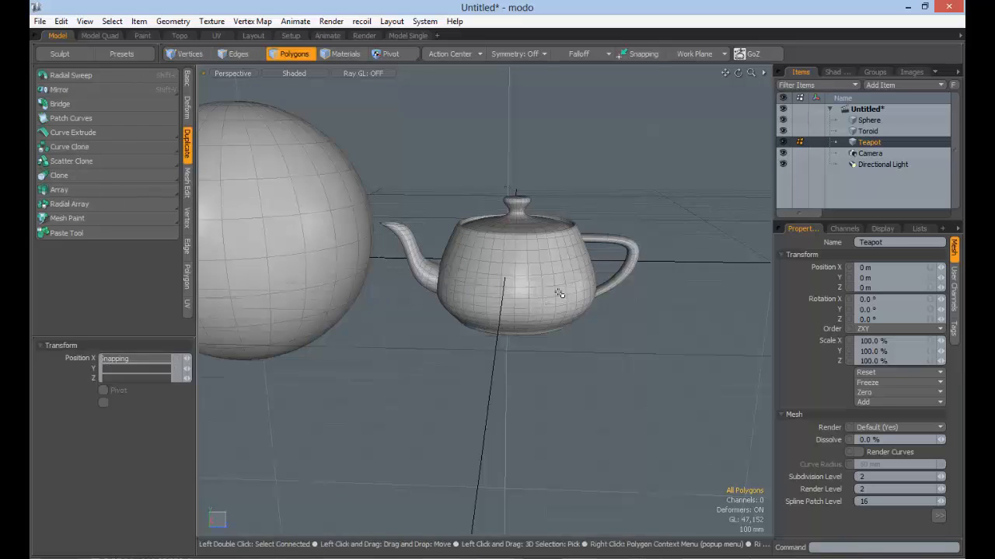
pyautogui.moveTo(506, 241); pyautogui.dragTo(505, 217)
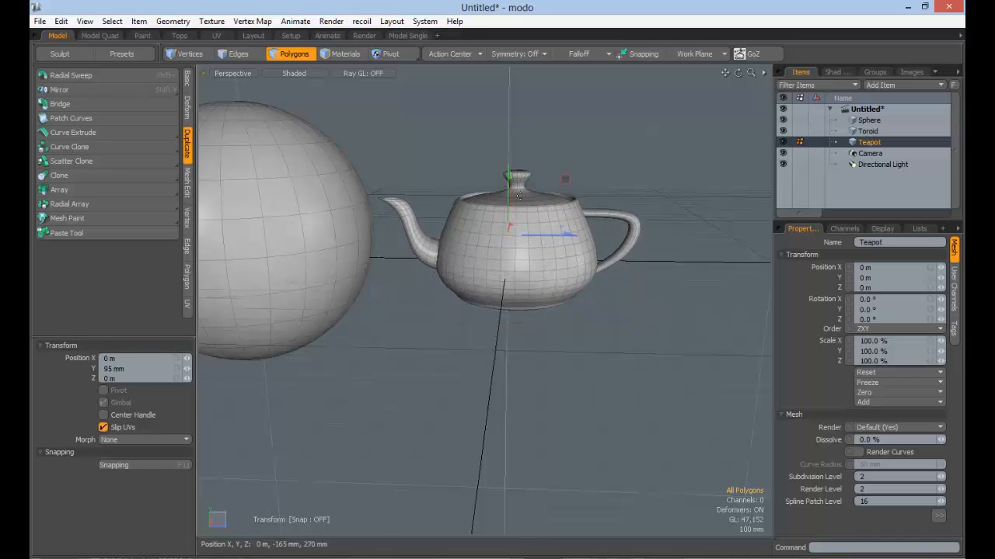
pyautogui.keyDown('ctrl'); pyautogui.keyDown('alt'); pyautogui.moveTo(610, 312); pyautogui.dragTo(513, 303); pyautogui.keyUp('alt'); pyautogui.keyUp('ctrl')
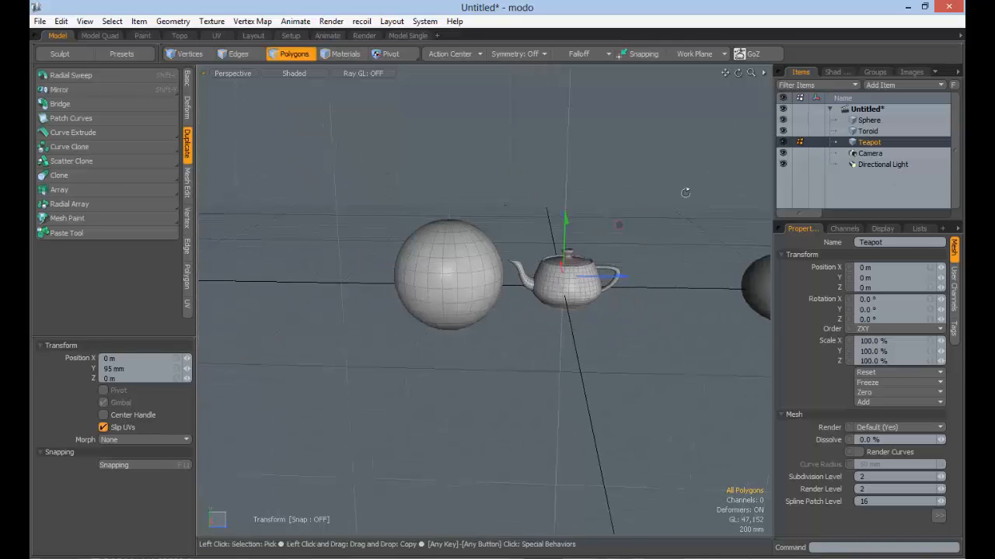
pyautogui.keyDown('alt'); pyautogui.keyDown('shift'); pyautogui.moveTo(686, 193); pyautogui.dragTo(520, 157); pyautogui.keyUp('shift'); pyautogui.keyUp('alt')
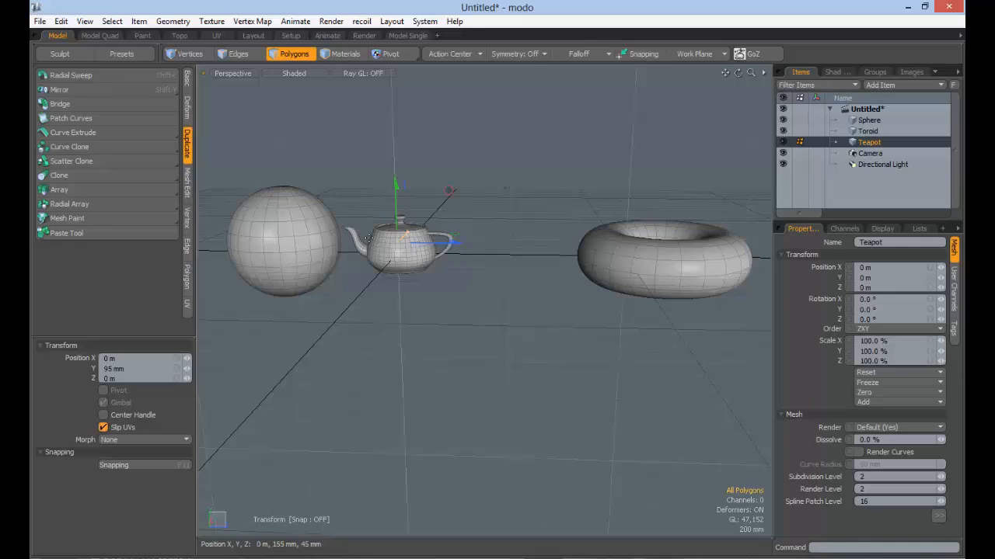
pyautogui.moveTo(395, 206); pyautogui.dragTo(395, 194)
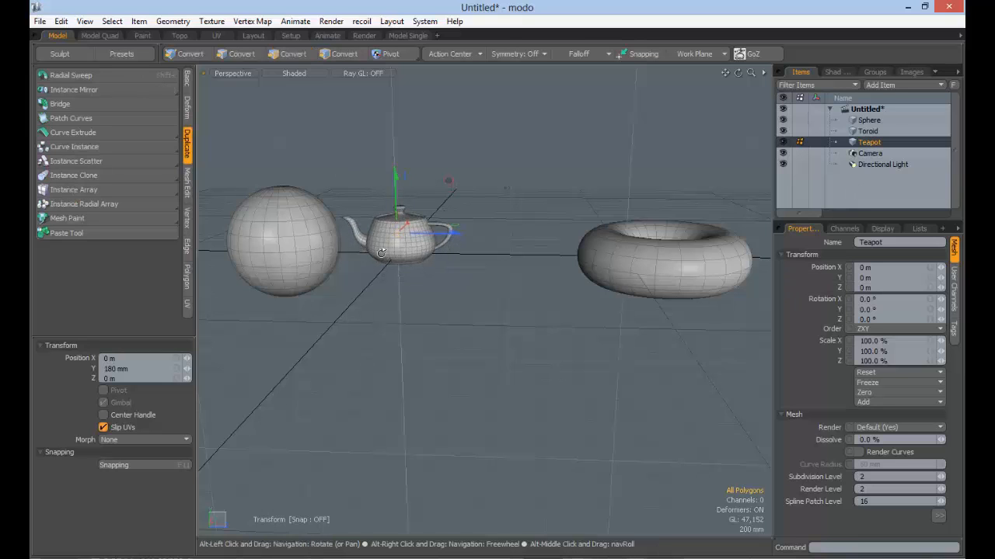
pyautogui.keyDown('alt'); pyautogui.moveTo(389, 288); pyautogui.dragTo(426, 357); pyautogui.keyUp('alt')
pyautogui.keyDown('ctrl'); pyautogui.keyDown('alt'); pyautogui.moveTo(426, 357); pyautogui.dragTo(461, 208); pyautogui.keyUp('alt'); pyautogui.keyUp('ctrl')
# Step: Fine-tune the teapot's upward offset to 244 mm in the Left view, return to Perspective and drop the Transform tool
pyautogui.click(235, 74)
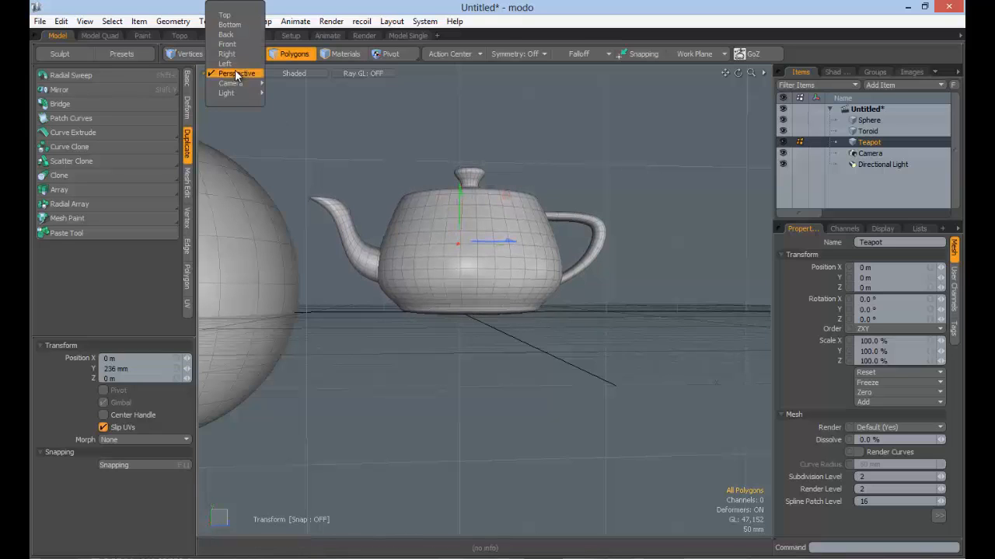
pyautogui.click(226, 64)
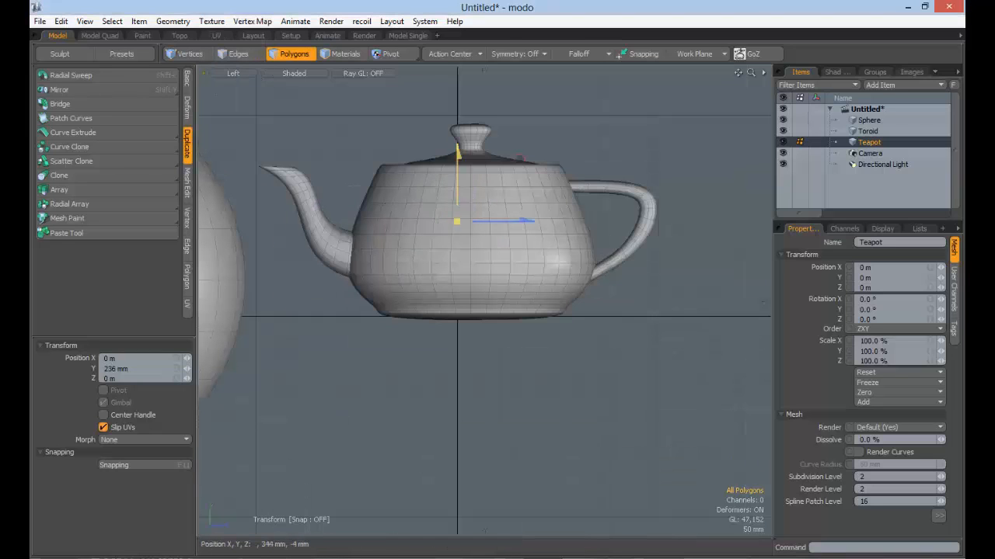
pyautogui.moveTo(461, 208)
pyautogui.mouseDown()
pyautogui.moveTo(461, 274)
pyautogui.moveTo(460, 182)
pyautogui.moveTo(459, 219)
pyautogui.mouseUp()
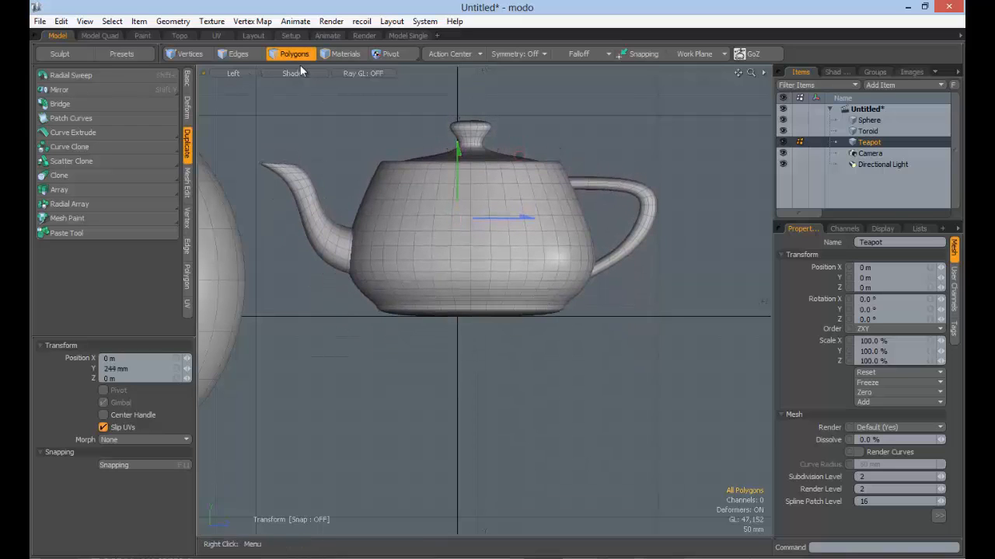
pyautogui.click(234, 73)
pyautogui.click(247, 84)
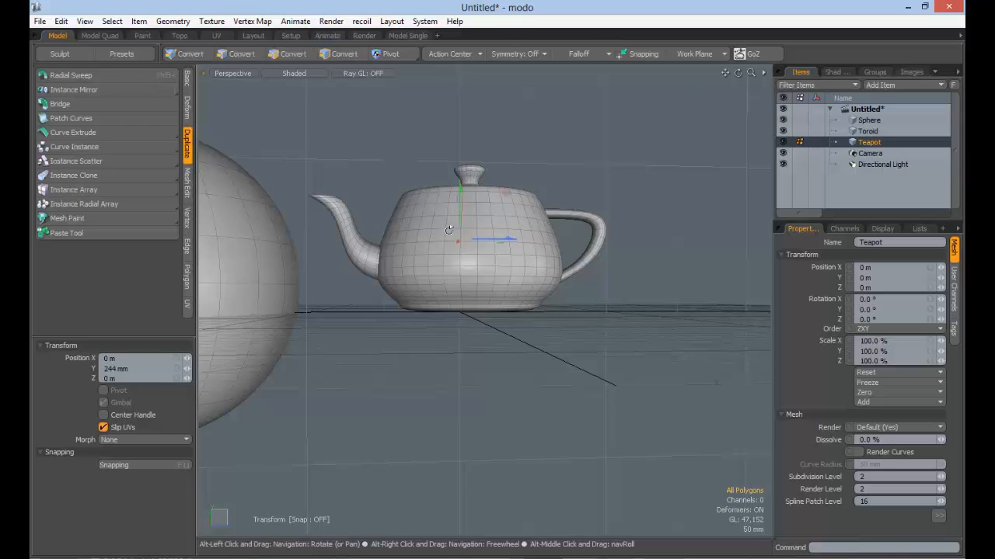
pyautogui.keyDown('alt'); pyautogui.moveTo(310, 233); pyautogui.dragTo(510, 280); pyautogui.keyUp('alt')
pyautogui.press('q')
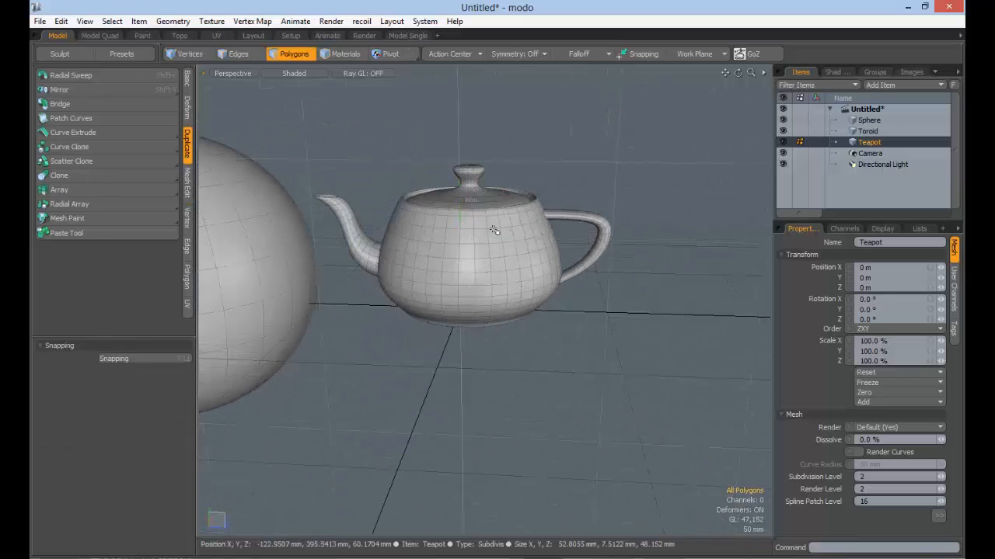
# Step: Return to Items mode and switch to Pivot mode to examine the teapot's pivot against its base
pyautogui.click(402, 59)
pyautogui.click(395, 46)
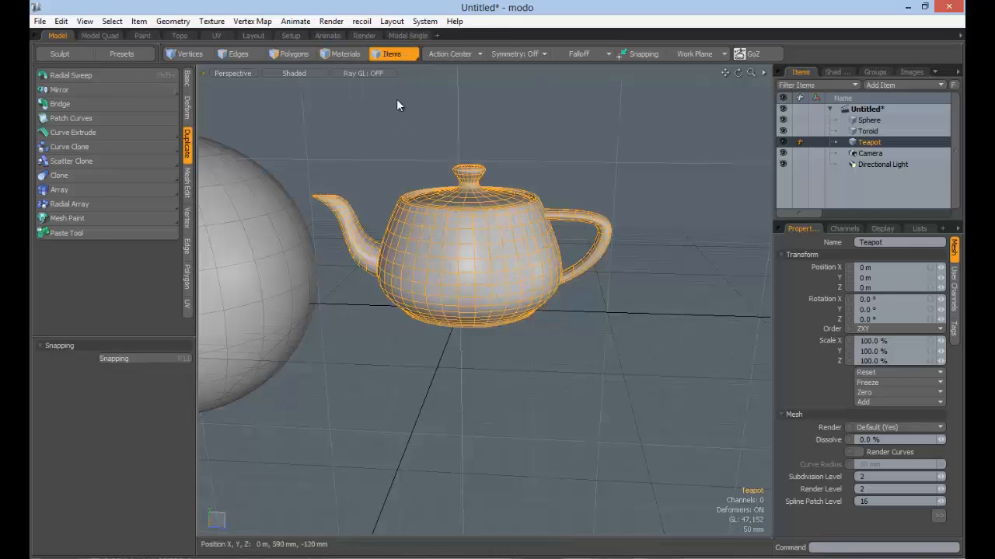
pyautogui.click(401, 54)
pyautogui.click(390, 62)
pyautogui.keyDown('alt'); pyautogui.moveTo(447, 272); pyautogui.dragTo(491, 247); pyautogui.keyUp('alt')
pyautogui.keyDown('alt'); pyautogui.moveTo(491, 247); pyautogui.dragTo(507, 300); pyautogui.keyUp('alt')
pyautogui.keyDown('alt'); pyautogui.moveTo(506, 300); pyautogui.dragTo(543, 314); pyautogui.keyUp('alt')
pyautogui.keyDown('ctrl'); pyautogui.keyDown('alt'); pyautogui.moveTo(544, 313); pyautogui.dragTo(425, 288); pyautogui.keyUp('alt'); pyautogui.keyUp('ctrl')
pyautogui.click(425, 288)
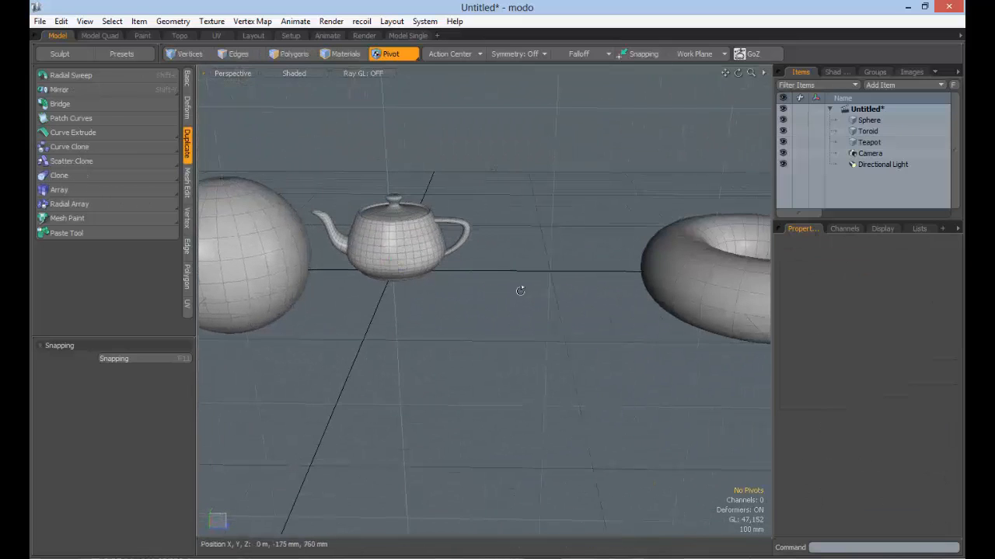
# Step: Return to Items mode, select the toroid and paint teapot copies of various sizes onto its surface with Mesh Paint
pyautogui.keyDown('ctrl'); pyautogui.keyDown('alt'); pyautogui.moveTo(520, 289); pyautogui.dragTo(572, 322); pyautogui.keyUp('alt'); pyautogui.keyUp('ctrl')
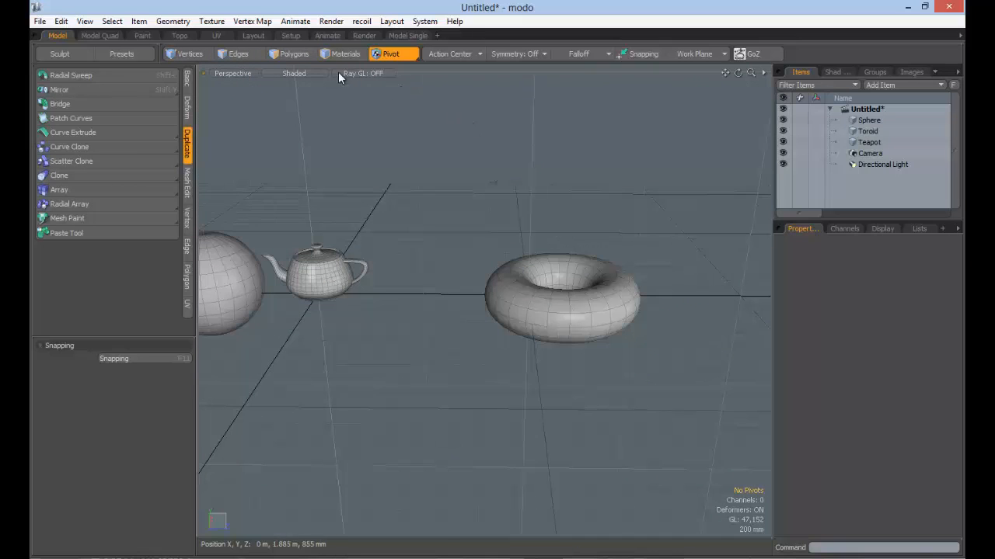
pyautogui.click(404, 57)
pyautogui.click(391, 46)
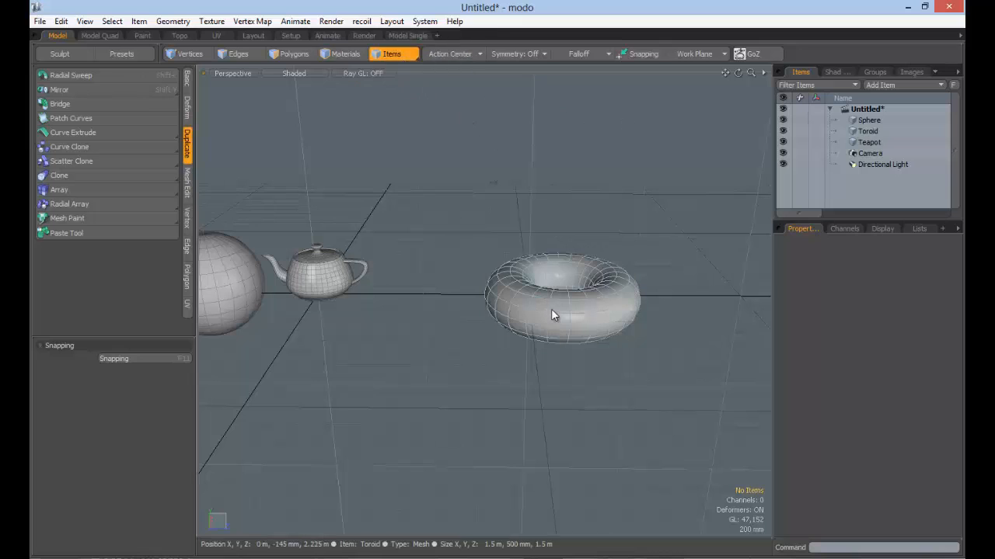
pyautogui.click(551, 308)
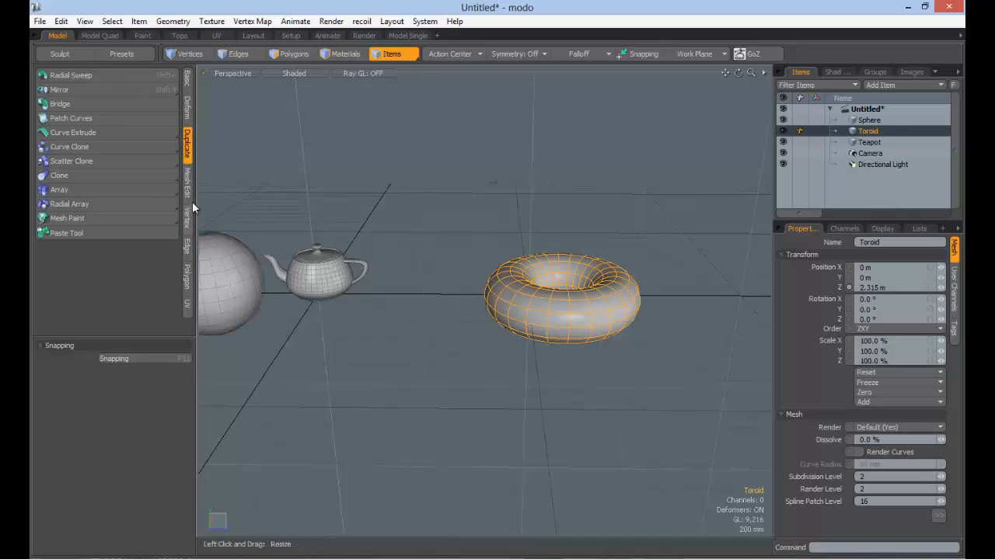
pyautogui.click(81, 219)
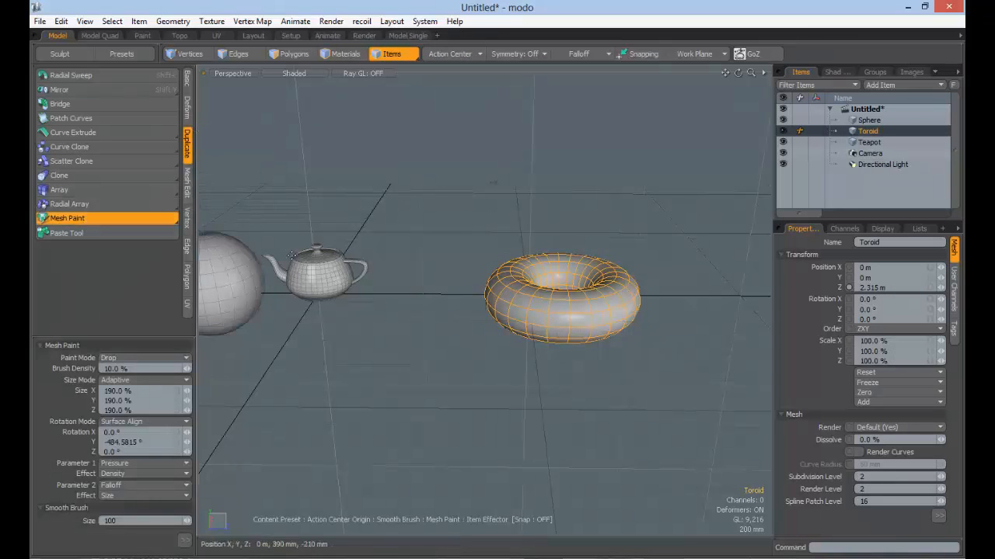
pyautogui.click(185, 540)
pyautogui.moveTo(564, 309)
pyautogui.keyDown('ctrl'); pyautogui.keyDown('alt'); pyautogui.mouseDown()
pyautogui.moveTo(628, 309)
pyautogui.moveTo(505, 309)
pyautogui.moveTo(498, 334)
pyautogui.moveTo(505, 342)
pyautogui.moveTo(520, 296)
pyautogui.moveTo(555, 277)
pyautogui.moveTo(633, 288)
pyautogui.moveTo(531, 294)
pyautogui.moveTo(659, 284)
pyautogui.moveTo(664, 246)
pyautogui.moveTo(622, 256)
pyautogui.moveTo(502, 234)
pyautogui.mouseUp(); pyautogui.keyUp('alt'); pyautogui.keyUp('ctrl')
pyautogui.moveTo(502, 233)
pyautogui.keyDown('alt'); pyautogui.mouseDown()
pyautogui.moveTo(435, 174)
pyautogui.moveTo(500, 311)
pyautogui.moveTo(609, 349)
pyautogui.moveTo(463, 315)
pyautogui.mouseUp(); pyautogui.keyUp('alt')
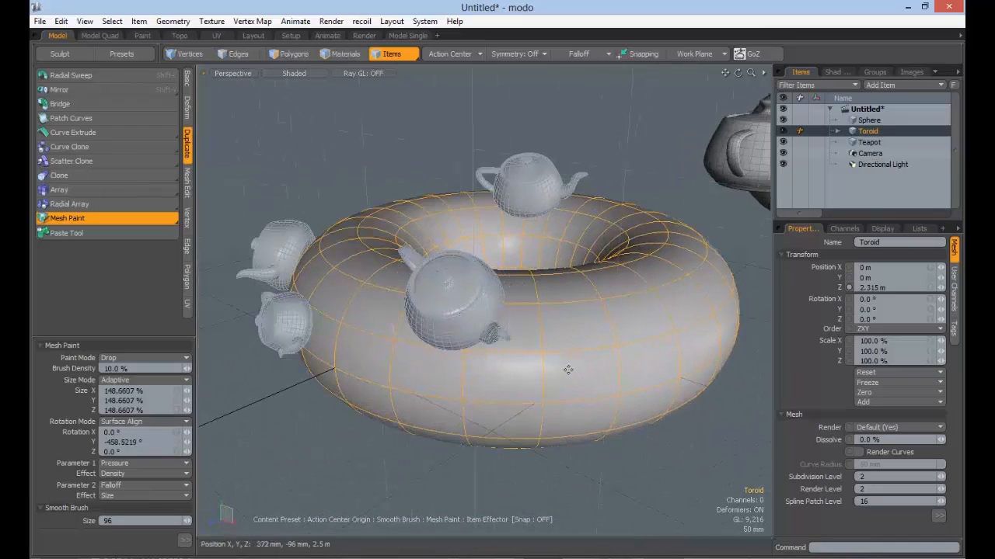
# Step: Examine how the painted teapots sit on the toroid's surface compared with the original teapot, and drop the Mesh Paint tool
pyautogui.keyDown('alt'); pyautogui.moveTo(568, 370); pyautogui.dragTo(317, 246); pyautogui.keyUp('alt')
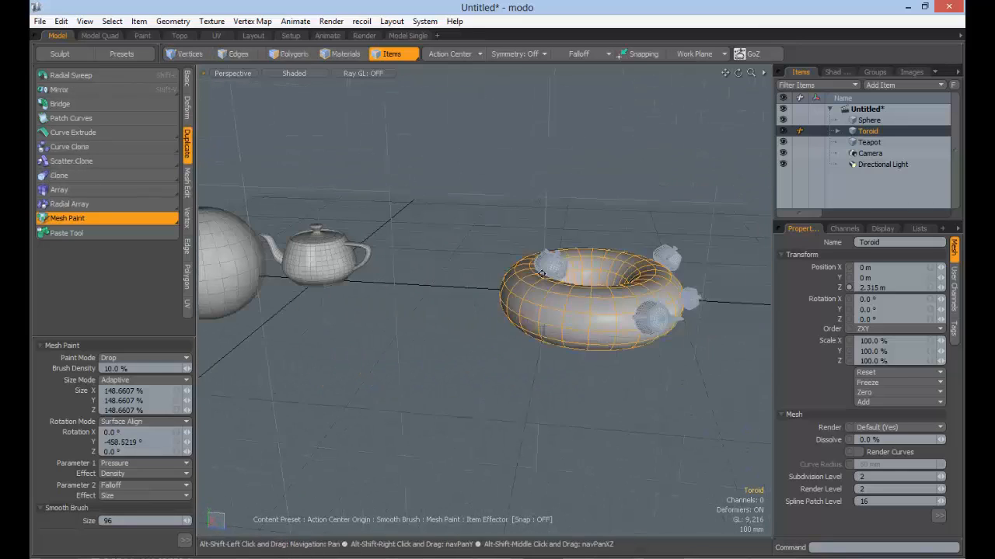
pyautogui.keyDown('alt'); pyautogui.keyDown('shift'); pyautogui.moveTo(541, 274); pyautogui.dragTo(652, 264); pyautogui.keyUp('shift'); pyautogui.keyUp('alt')
pyautogui.moveTo(396, 311)
pyautogui.keyDown('alt'); pyautogui.mouseDown()
pyautogui.moveTo(423, 280)
pyautogui.moveTo(501, 279)
pyautogui.moveTo(509, 306)
pyautogui.mouseUp(); pyautogui.keyUp('alt')
pyautogui.press('q')
pyautogui.moveTo(711, 303)
pyautogui.keyDown('alt'); pyautogui.keyDown('shift'); pyautogui.mouseDown()
pyautogui.moveTo(591, 295)
pyautogui.moveTo(624, 294)
pyautogui.mouseUp(); pyautogui.keyUp('shift'); pyautogui.keyUp('alt')
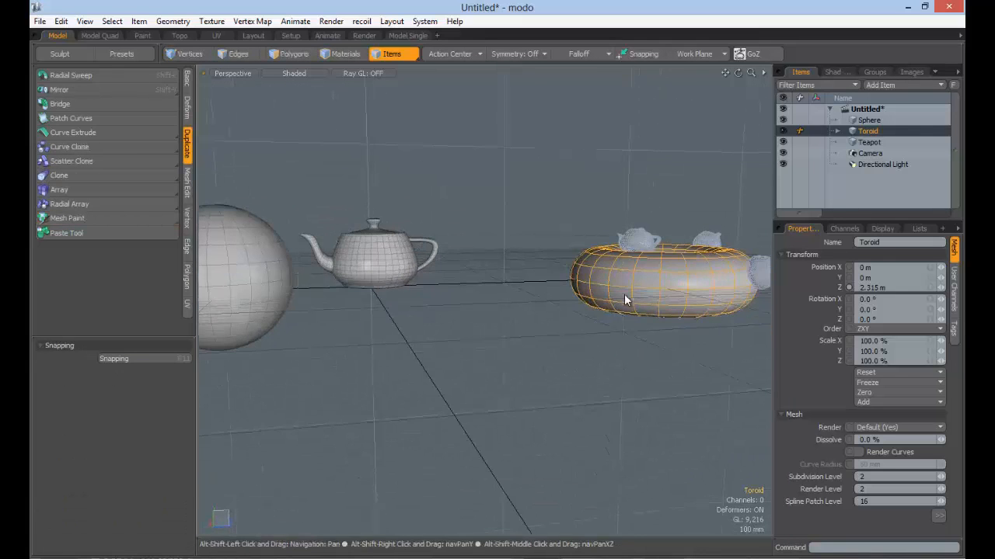
# Step: Select the sphere and switch to Pivot mode to examine where its pivot sits within the geometry
pyautogui.keyDown('alt'); pyautogui.keyDown('shift'); pyautogui.moveTo(246, 276); pyautogui.dragTo(439, 304); pyautogui.keyUp('shift'); pyautogui.keyUp('alt')
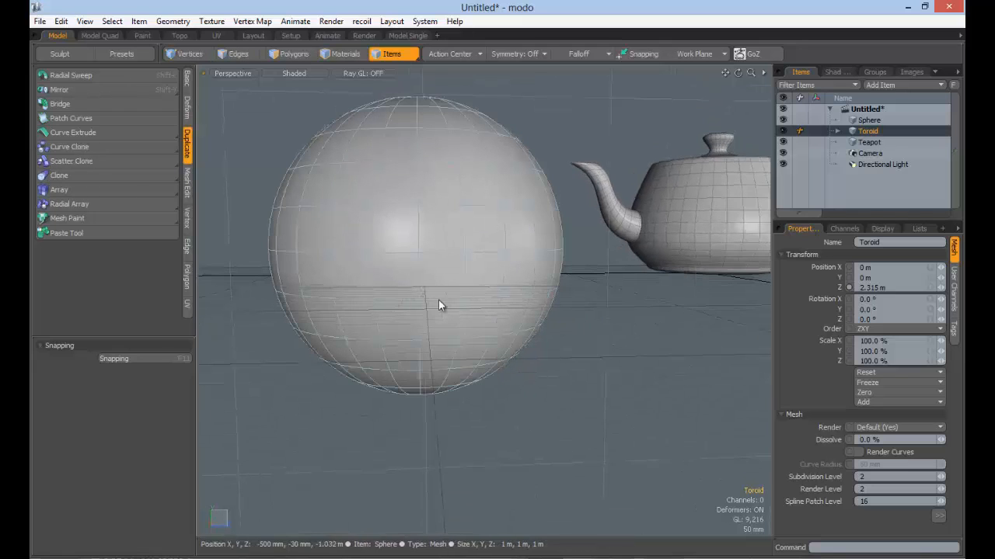
pyautogui.click(424, 292)
pyautogui.moveTo(392, 55); pyautogui.dragTo(382, 67)
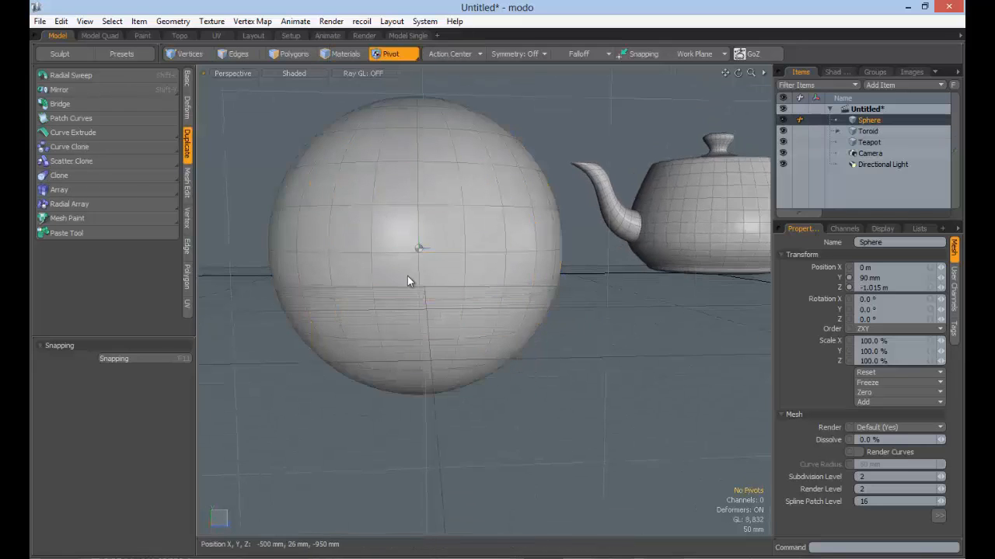
# Step: Try moving all of the sphere's polygons upward in Y, undo the move and drop the Transform tool
pyautogui.click(299, 55)
pyautogui.press('w')
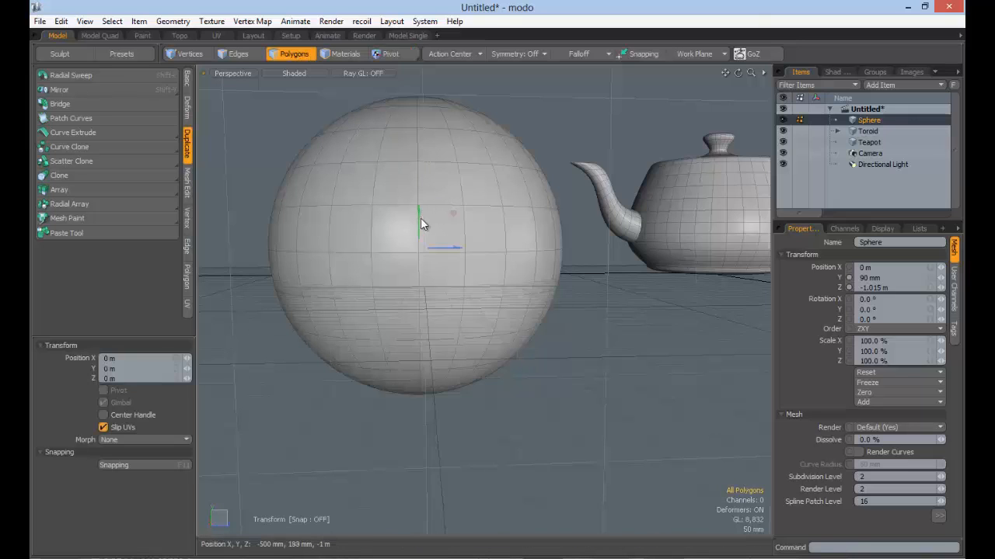
pyautogui.moveTo(420, 220); pyautogui.dragTo(420, 139)
pyautogui.hotkey('ctrl', 'z')
pyautogui.press('q')
# Step: Select the original teapot in Items mode, activate Mesh Paint and set its source item to Sphere
pyautogui.keyDown('ctrl'); pyautogui.keyDown('alt'); pyautogui.moveTo(502, 303); pyautogui.dragTo(504, 253); pyautogui.keyUp('alt'); pyautogui.keyUp('ctrl')
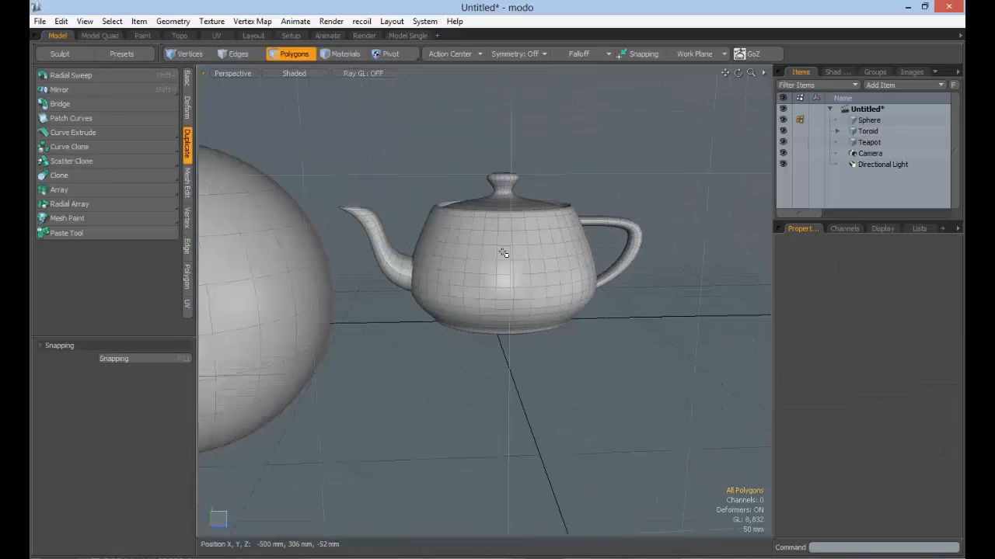
pyautogui.click(395, 56)
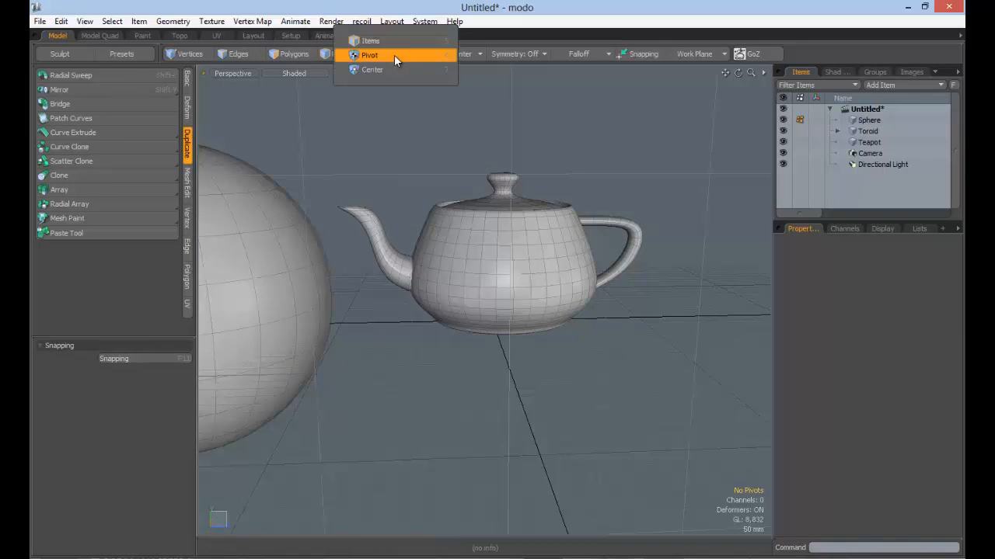
pyautogui.click(392, 37)
pyautogui.click(357, 214)
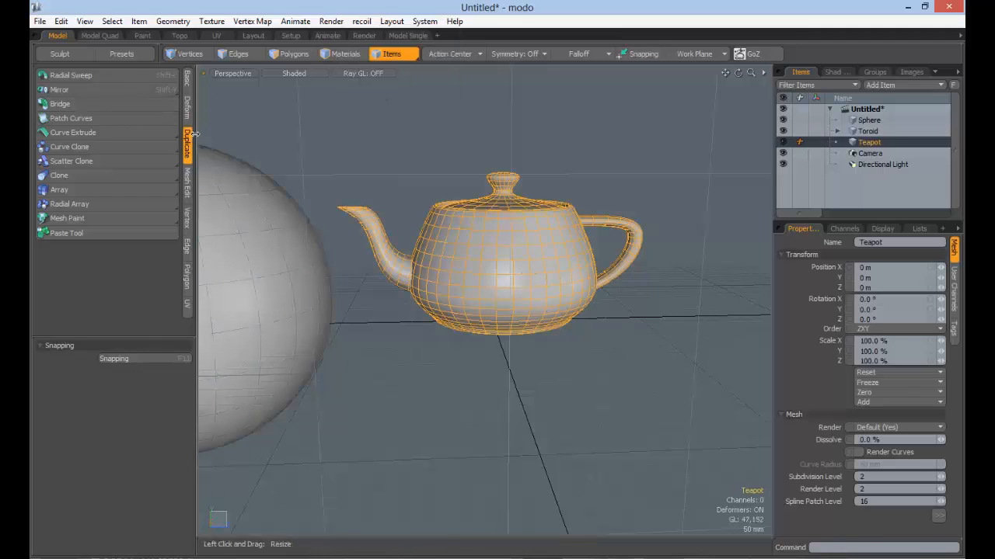
pyautogui.click(103, 220)
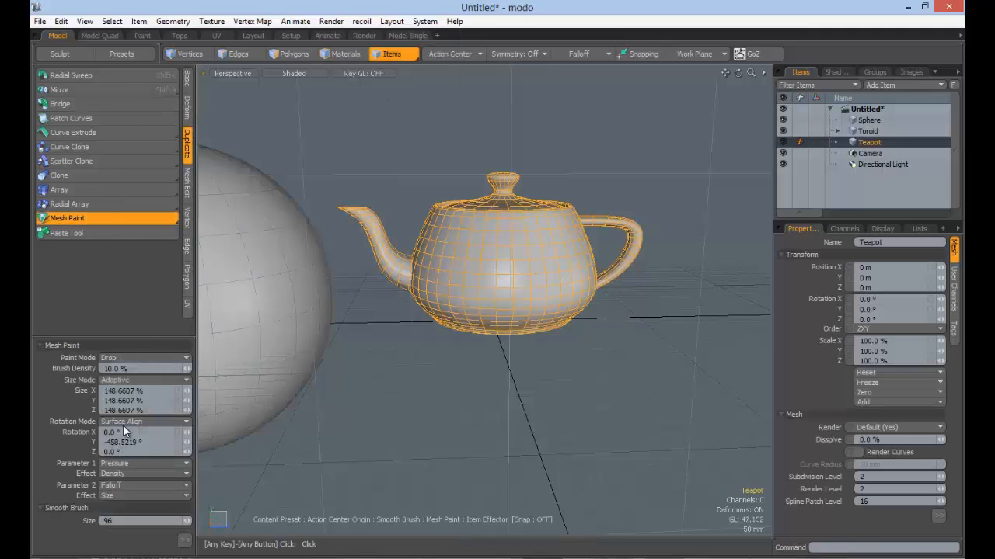
pyautogui.click(184, 541)
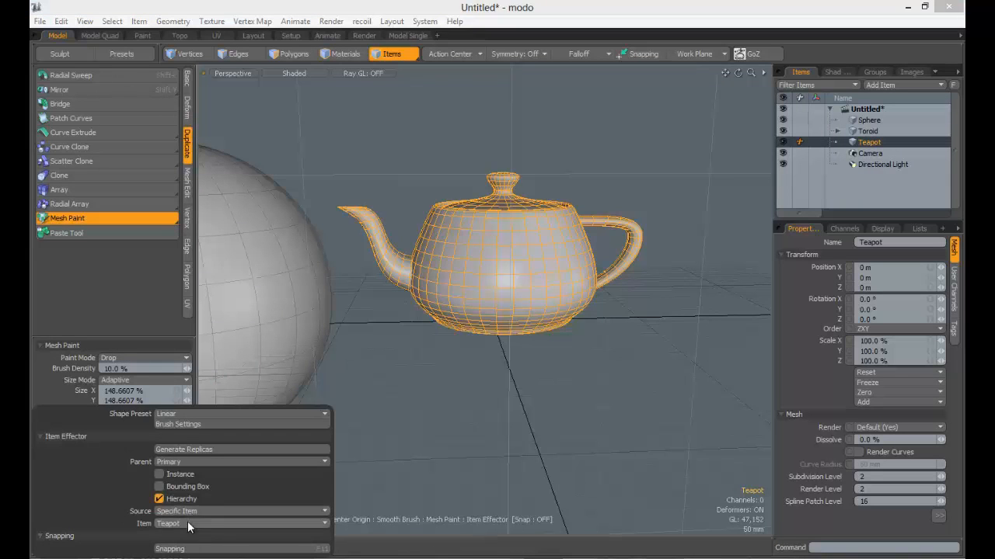
pyautogui.click(187, 522)
pyautogui.click(188, 523)
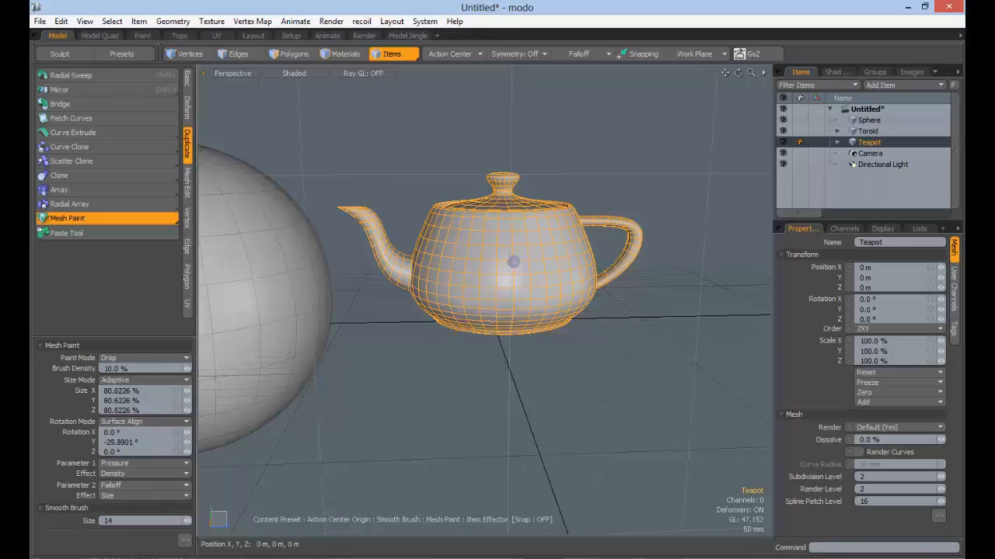
# Step: Paint sphere copies of different sizes across one side of the teapot's body
pyautogui.click(466, 259)
pyautogui.keyDown('ctrl'); pyautogui.keyDown('alt'); pyautogui.moveTo(466, 259); pyautogui.dragTo(412, 252); pyautogui.keyUp('alt'); pyautogui.keyUp('ctrl')
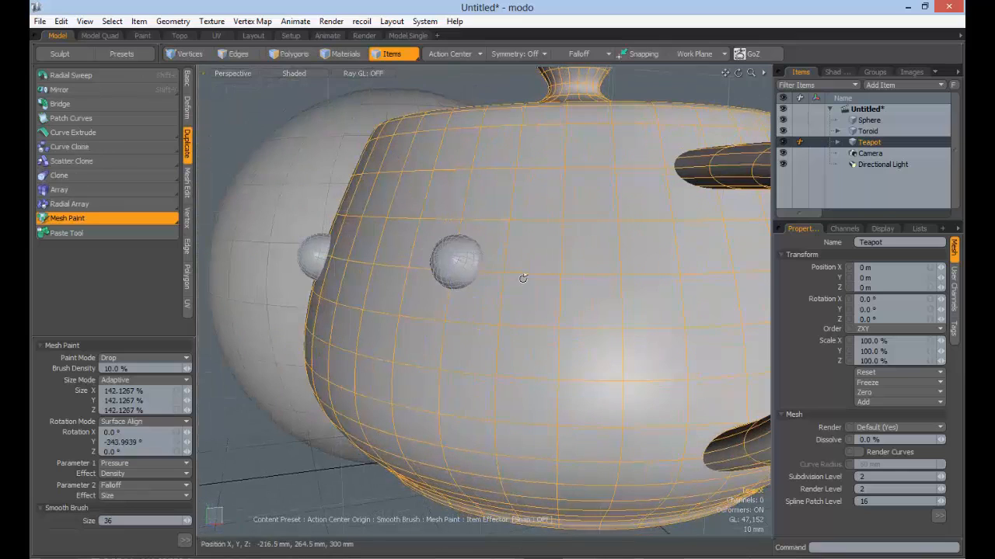
pyautogui.moveTo(523, 278)
pyautogui.keyDown('alt'); pyautogui.mouseDown()
pyautogui.moveTo(475, 258)
pyautogui.moveTo(547, 285)
pyautogui.mouseUp(); pyautogui.keyUp('alt')
pyautogui.moveTo(513, 232); pyautogui.dragTo(531, 231, button='right')
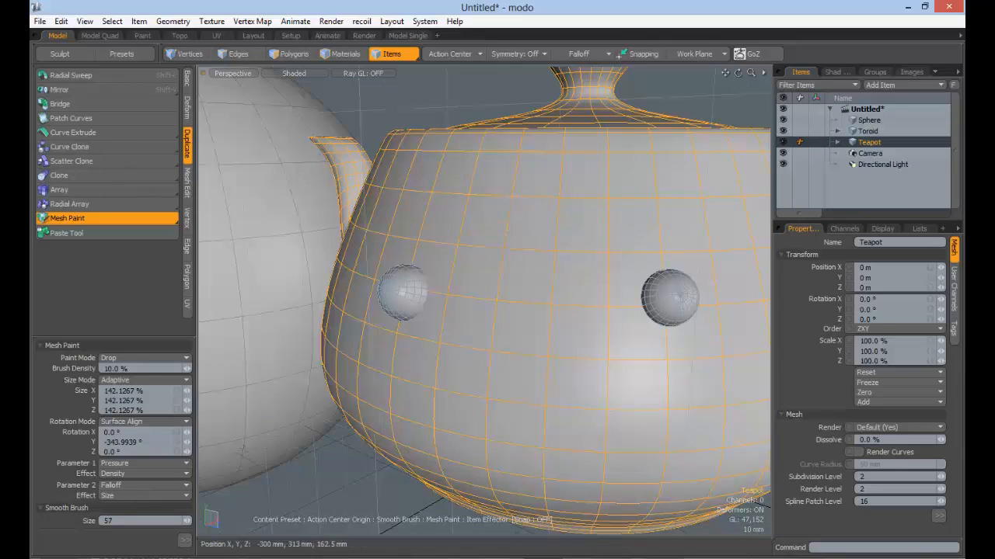
pyautogui.moveTo(512, 231); pyautogui.dragTo(544, 231)
# Step: Paint a sphere copy on the opposite side of the teapot's body and drop the Mesh Paint tool
pyautogui.keyDown('alt'); pyautogui.moveTo(652, 260); pyautogui.dragTo(521, 295); pyautogui.keyUp('alt')
pyautogui.keyDown('alt'); pyautogui.moveTo(521, 295); pyautogui.dragTo(472, 229); pyautogui.keyUp('alt')
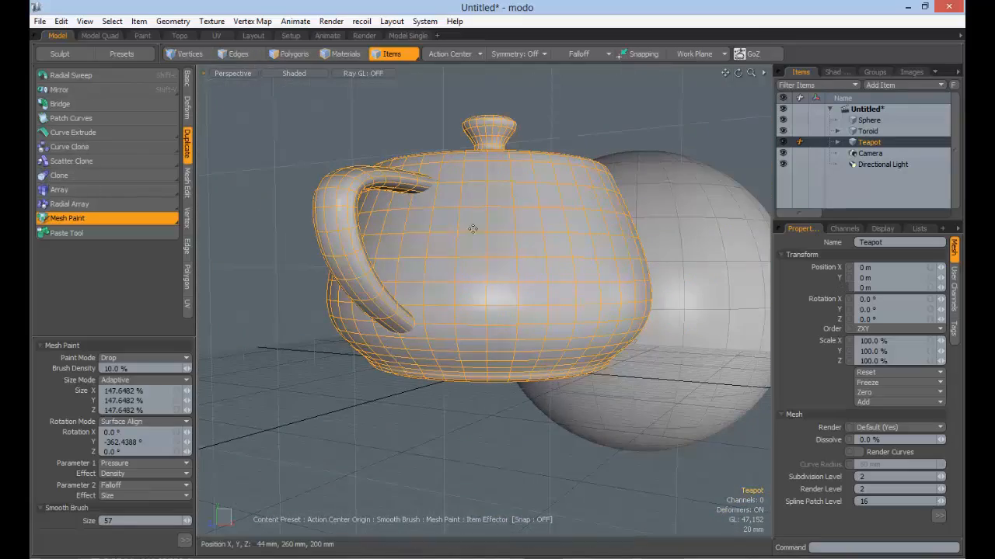
pyautogui.moveTo(473, 229); pyautogui.dragTo(484, 228, button='right')
pyautogui.moveTo(476, 222); pyautogui.dragTo(508, 223)
pyautogui.moveTo(508, 223)
pyautogui.keyDown('alt'); pyautogui.mouseDown()
pyautogui.moveTo(346, 263)
pyautogui.moveTo(505, 251)
pyautogui.moveTo(540, 264)
pyautogui.moveTo(482, 260)
pyautogui.mouseUp(); pyautogui.keyUp('alt')
pyautogui.moveTo(482, 260)
pyautogui.keyDown('alt'); pyautogui.mouseDown()
pyautogui.moveTo(550, 258)
pyautogui.moveTo(451, 257)
pyautogui.mouseUp(); pyautogui.keyUp('alt')
pyautogui.press('q')
# Step: Select the original sphere, switch to Polygons mode and move all of its polygons up 777 mm in Y
pyautogui.click(300, 87)
pyautogui.click(284, 219)
pyautogui.keyDown('alt'); pyautogui.keyDown('shift'); pyautogui.moveTo(367, 242); pyautogui.dragTo(471, 228); pyautogui.keyUp('shift'); pyautogui.keyUp('alt')
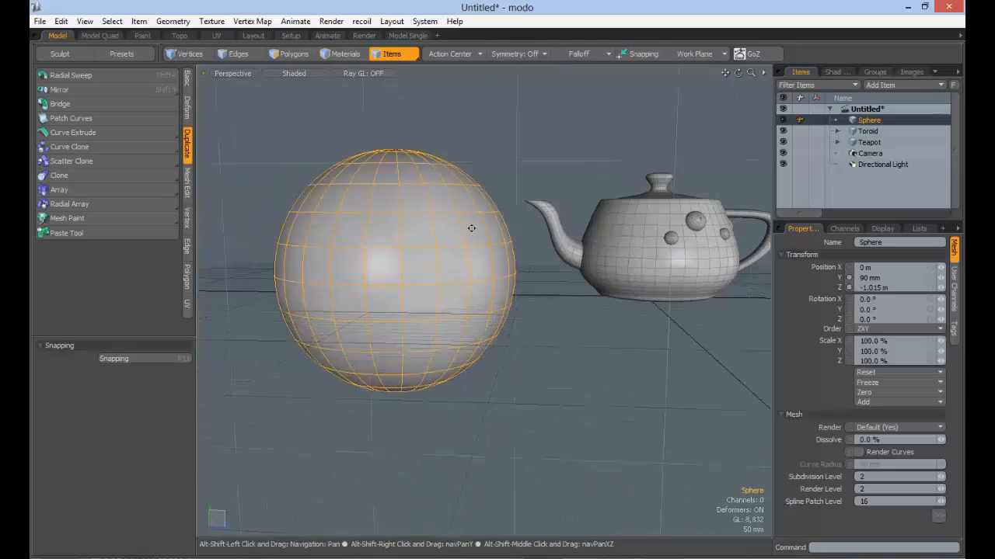
pyautogui.click(289, 54)
pyautogui.press('w')
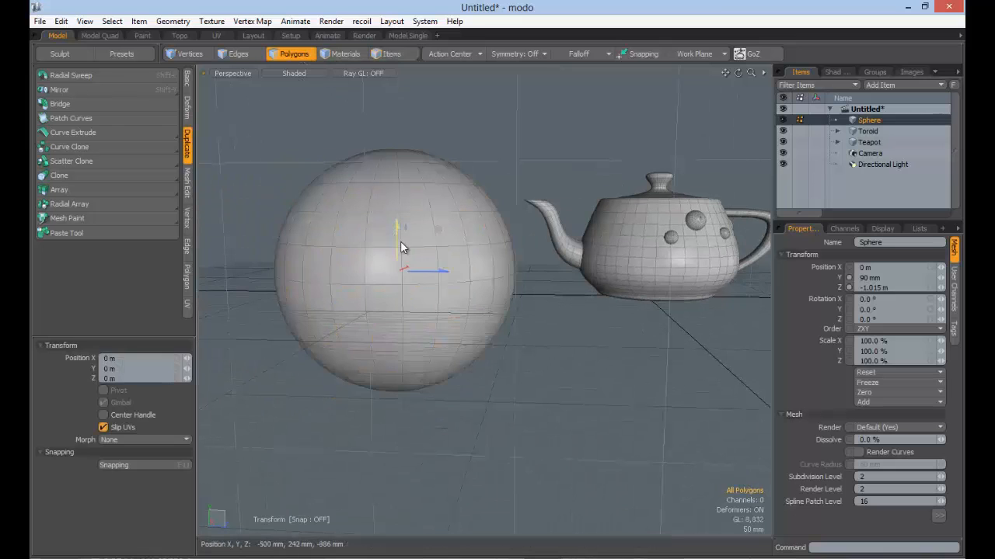
pyautogui.moveTo(400, 247); pyautogui.dragTo(436, 312)
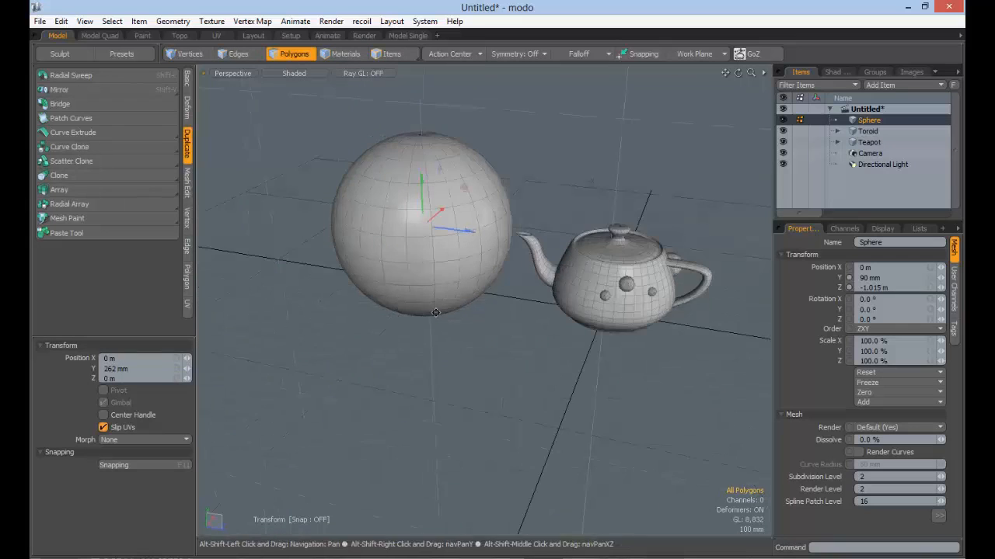
pyautogui.keyDown('alt'); pyautogui.moveTo(439, 264); pyautogui.dragTo(442, 379); pyautogui.keyUp('alt')
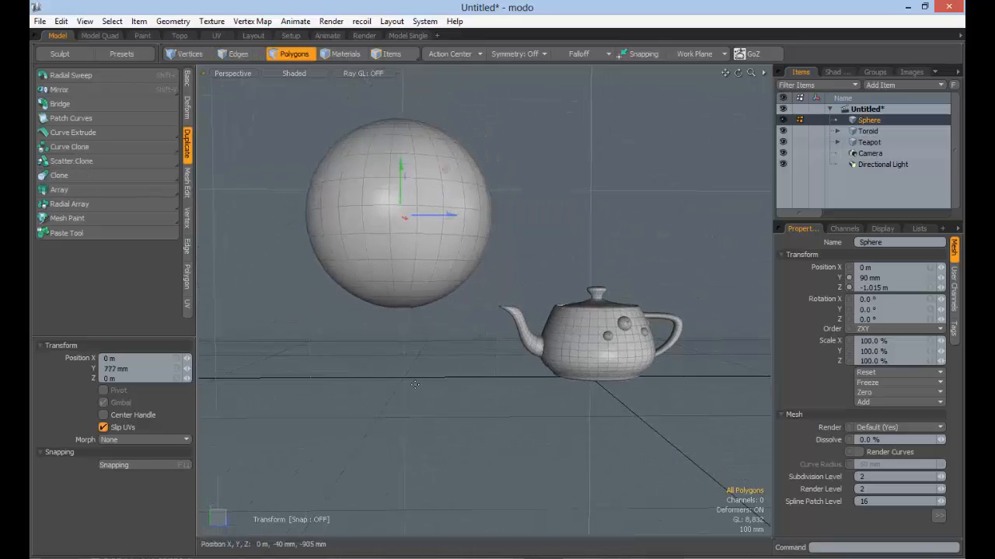
# Step: Switch to Pivot mode to examine the raised sphere's pivot in relation to its geometry, and clear the selection
pyautogui.moveTo(380, 52); pyautogui.dragTo(370, 70)
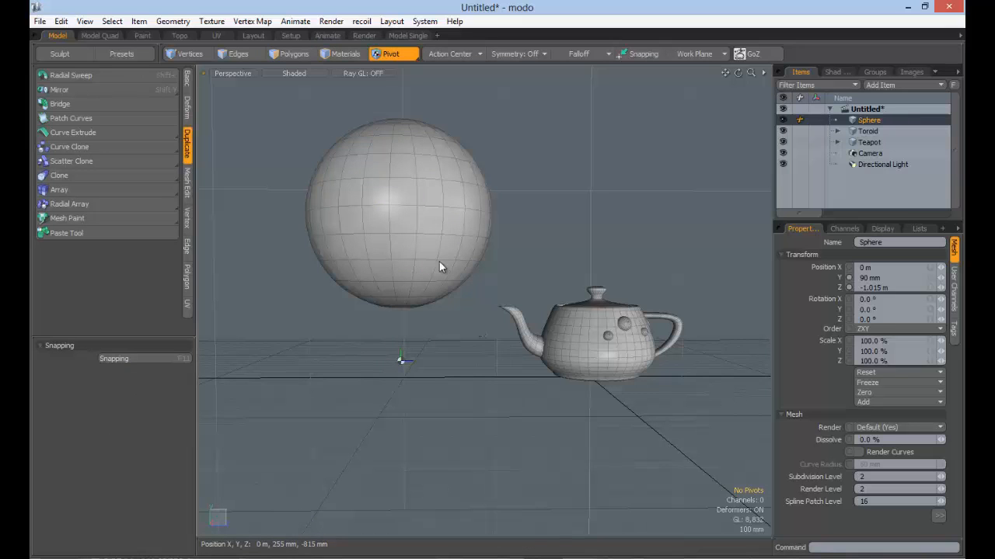
pyautogui.click(444, 107)
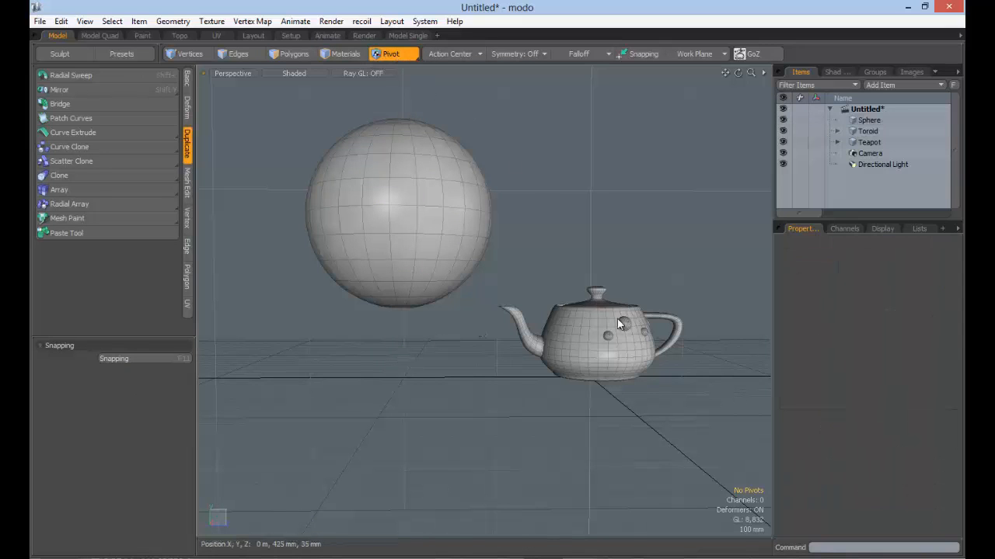
pyautogui.keyDown('alt'); pyautogui.moveTo(618, 323); pyautogui.dragTo(690, 206); pyautogui.keyUp('alt')
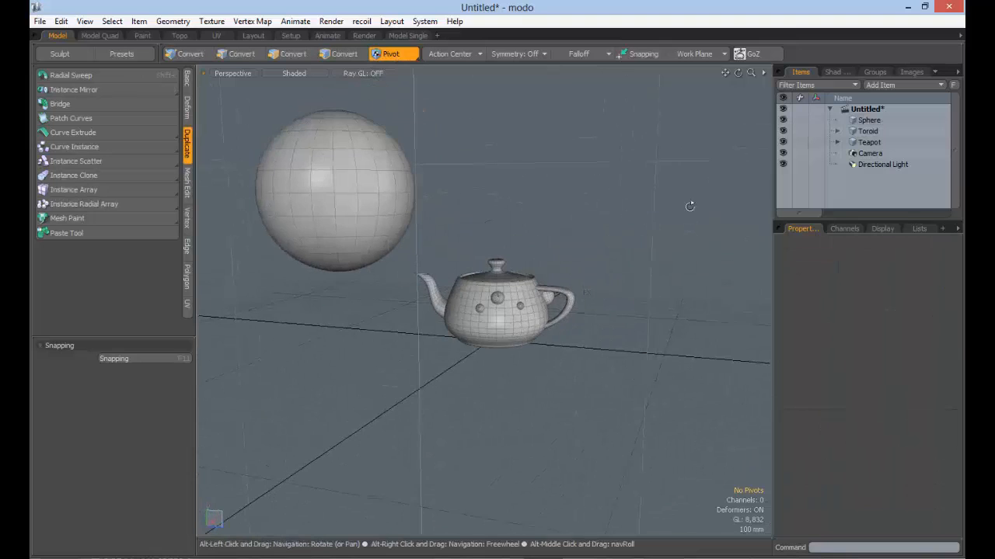
# Step: Expand the Teapot item and delete all the sphere copies parented under it
pyautogui.click(837, 143)
pyautogui.click(876, 153)
pyautogui.keyDown('shift'); pyautogui.click(880, 175); pyautogui.keyUp('shift')
pyautogui.keyDown('shift'); pyautogui.click(884, 184); pyautogui.keyUp('shift')
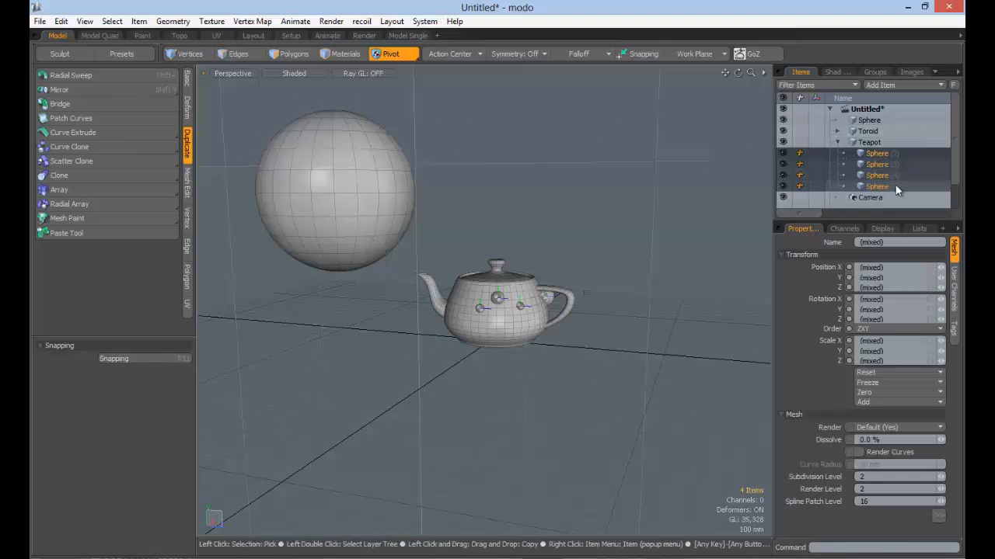
pyautogui.press('Delete')
pyautogui.click(626, 118)
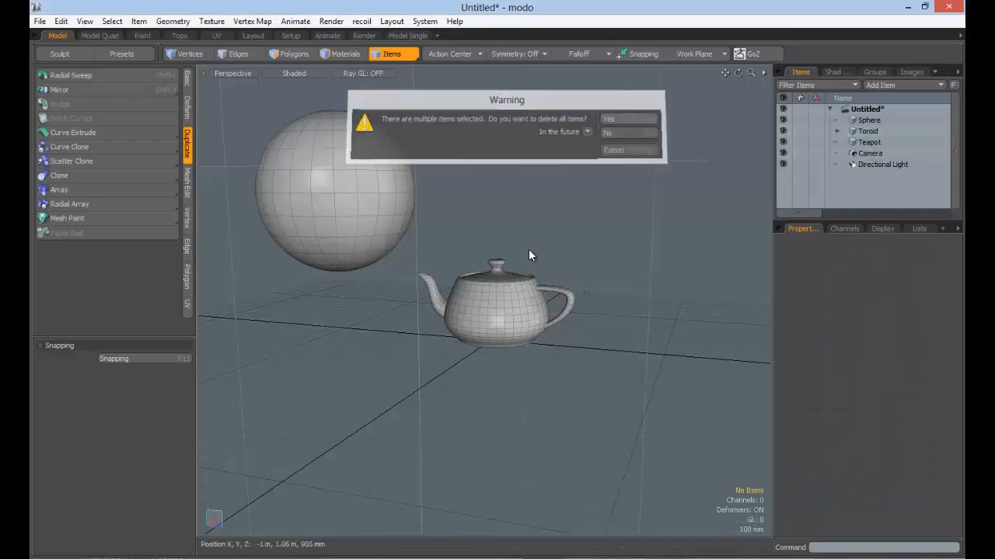
# Step: Select the teapot and, with Sphere as the Mesh Paint source, drop copies of the raised sphere onto its body
pyautogui.click(511, 319)
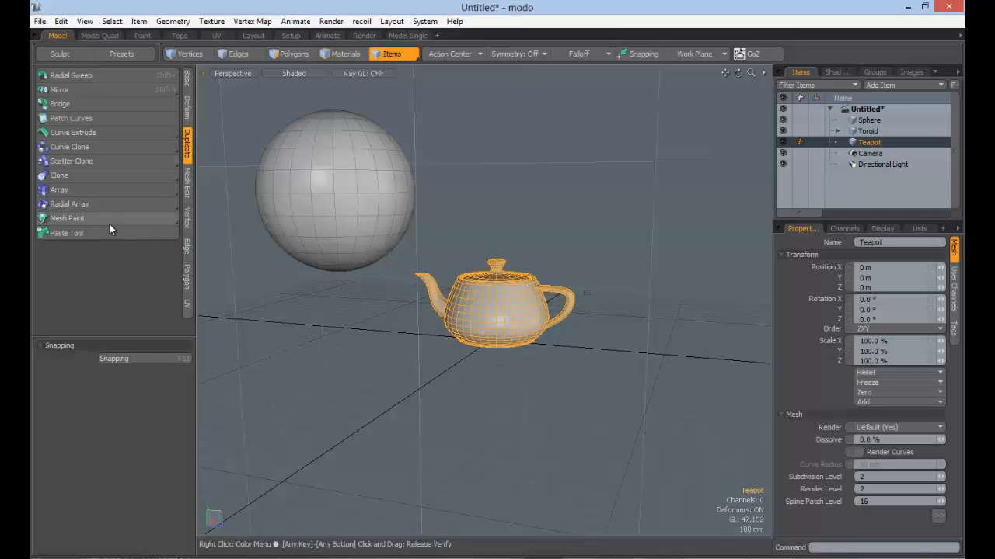
pyautogui.click(81, 219)
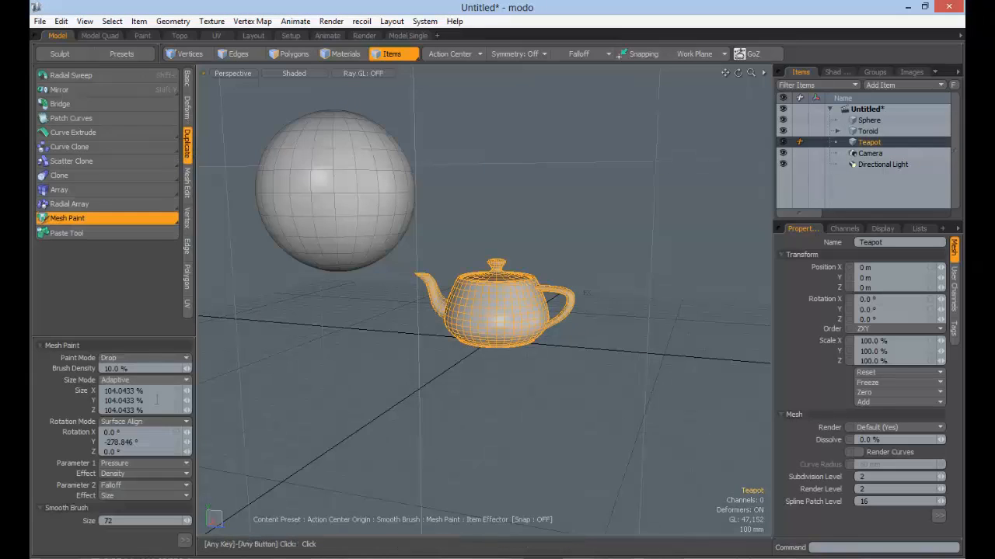
pyautogui.click(184, 541)
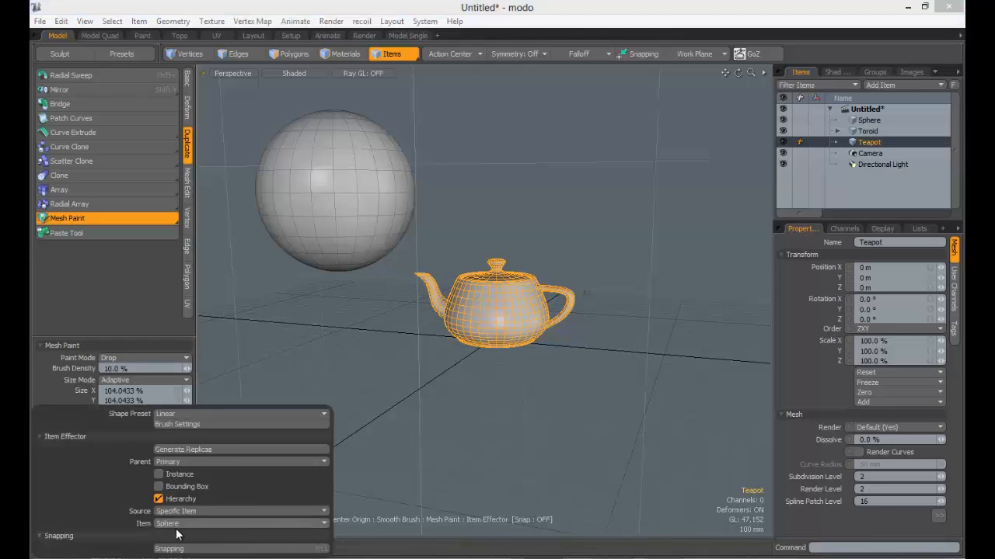
pyautogui.scroll(3, 509, 314)
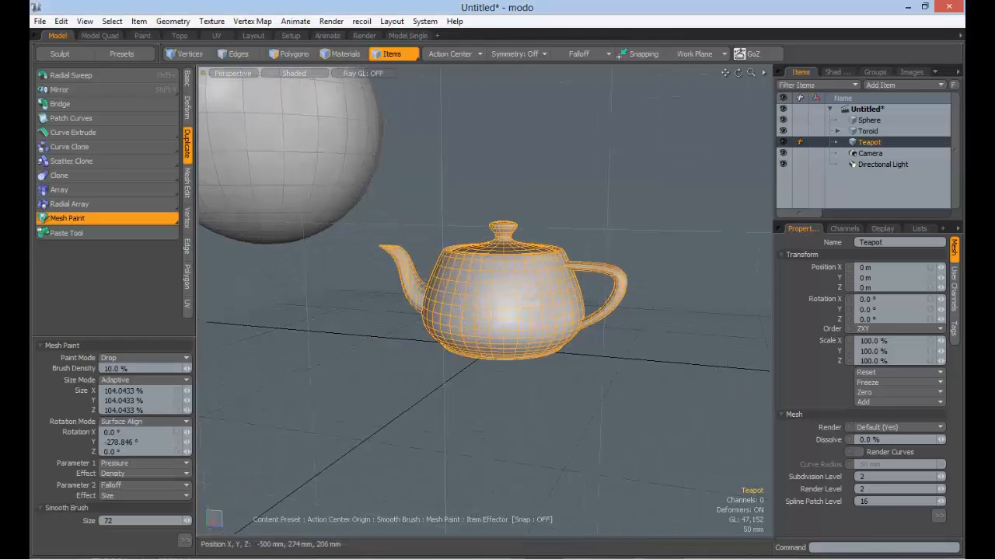
pyautogui.click(502, 297)
pyautogui.moveTo(502, 297)
pyautogui.keyDown('alt'); pyautogui.mouseDown()
pyautogui.moveTo(393, 293)
pyautogui.moveTo(508, 300)
pyautogui.moveTo(413, 313)
pyautogui.moveTo(458, 303)
pyautogui.moveTo(402, 297)
pyautogui.moveTo(419, 269)
pyautogui.moveTo(420, 303)
pyautogui.moveTo(548, 288)
pyautogui.moveTo(476, 301)
pyautogui.moveTo(520, 333)
pyautogui.moveTo(612, 300)
pyautogui.moveTo(595, 290)
pyautogui.moveTo(589, 323)
pyautogui.moveTo(567, 320)
pyautogui.moveTo(552, 350)
pyautogui.moveTo(561, 347)
pyautogui.mouseUp(); pyautogui.keyUp('alt')
pyautogui.click(575, 310)
pyautogui.moveTo(561, 347); pyautogui.dragTo(577, 347, button='right')
pyautogui.click(556, 343)
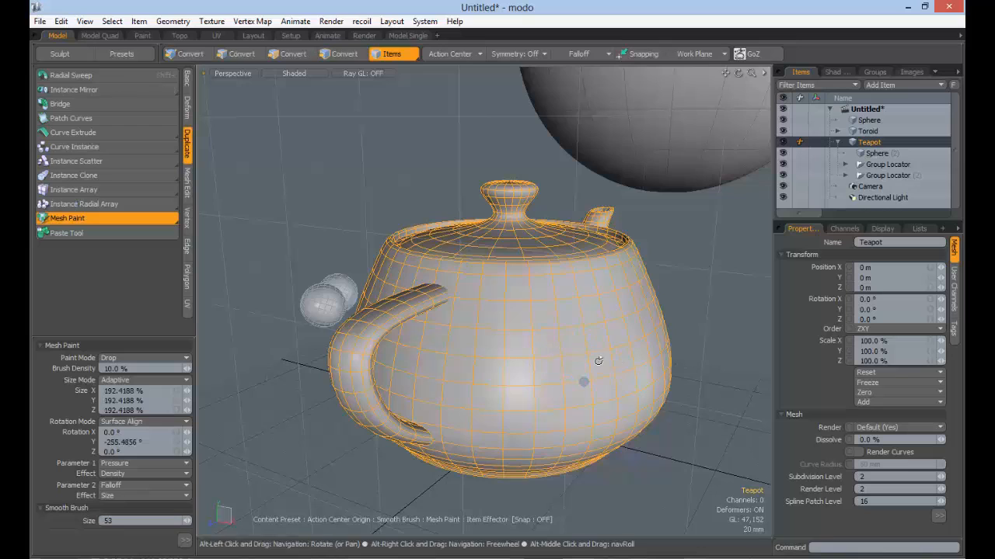
# Step: Try dropping more sphere copies onto the teapot's body and undo the last one
pyautogui.moveTo(557, 343)
pyautogui.keyDown('alt'); pyautogui.mouseDown()
pyautogui.moveTo(567, 342)
pyautogui.moveTo(511, 355)
pyautogui.moveTo(596, 329)
pyautogui.moveTo(541, 347)
pyautogui.moveTo(723, 342)
pyautogui.mouseUp(); pyautogui.keyUp('alt')
pyautogui.click(572, 352)
pyautogui.click(529, 360)
pyautogui.hotkey('ctrl', 'z')
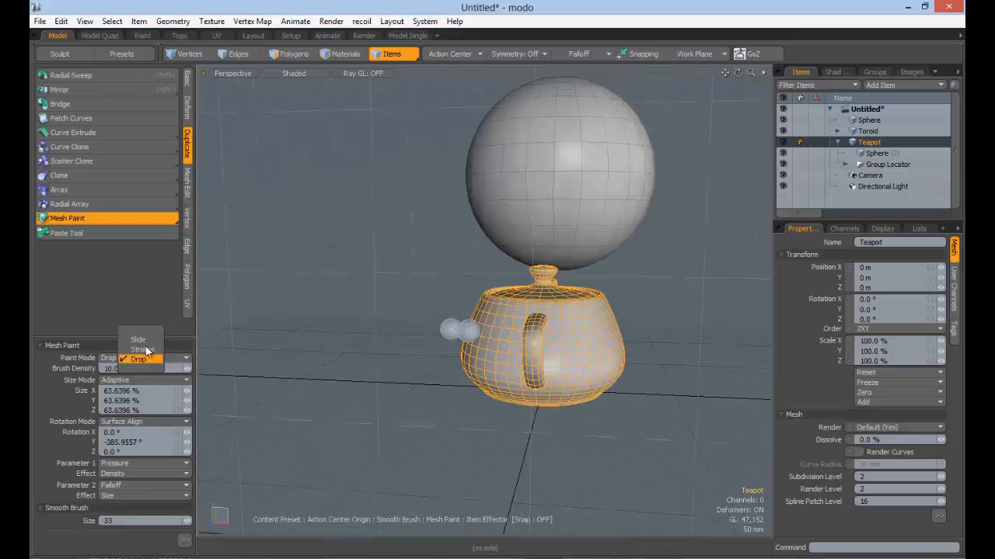
# Step: Set the Mesh Paint mode to Slide, enlarge the brush to 117, and place more sphere copies on the teapot
pyautogui.keyDown('alt'); pyautogui.moveTo(449, 351); pyautogui.dragTo(570, 346); pyautogui.keyUp('alt')
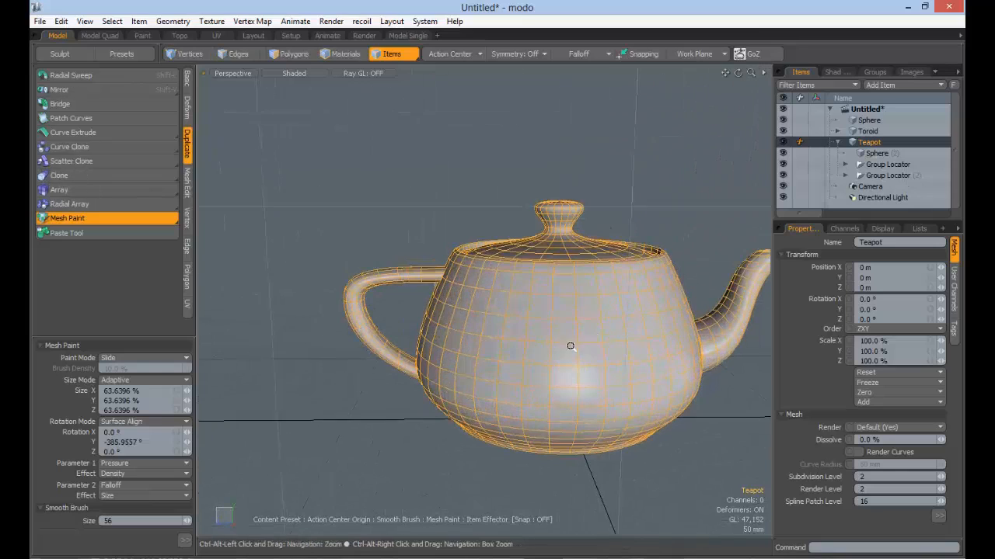
pyautogui.moveTo(572, 342); pyautogui.dragTo(595, 341, button='right')
pyautogui.keyDown('alt'); pyautogui.moveTo(583, 346); pyautogui.dragTo(505, 315); pyautogui.keyUp('alt')
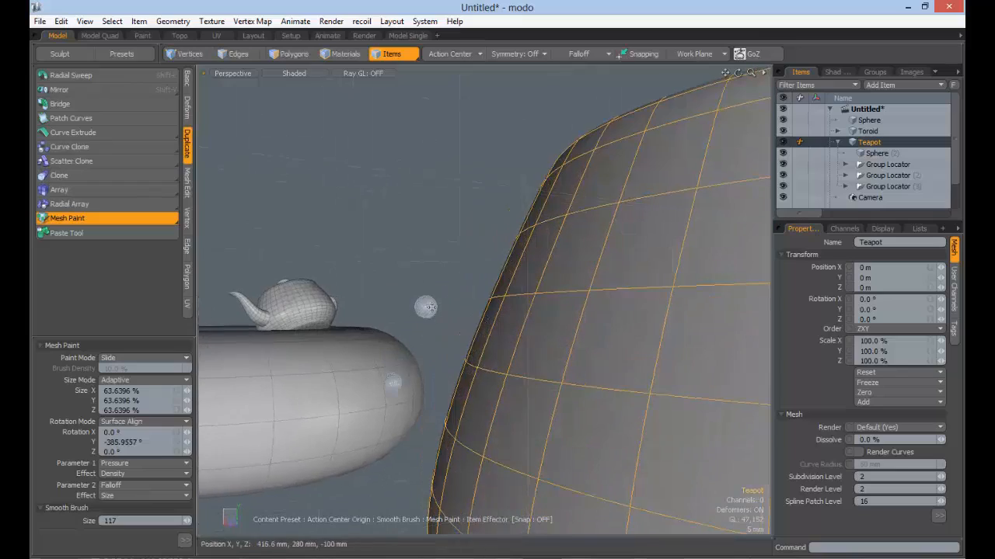
pyautogui.moveTo(483, 351)
pyautogui.keyDown('ctrl'); pyautogui.keyDown('alt'); pyautogui.mouseDown()
pyautogui.moveTo(624, 353)
pyautogui.moveTo(502, 354)
pyautogui.moveTo(399, 391)
pyautogui.moveTo(334, 395)
pyautogui.mouseUp(); pyautogui.keyUp('alt'); pyautogui.keyUp('ctrl')
pyautogui.keyDown('ctrl'); pyautogui.keyDown('alt'); pyautogui.moveTo(482, 391); pyautogui.dragTo(359, 372); pyautogui.keyUp('alt'); pyautogui.keyUp('ctrl')
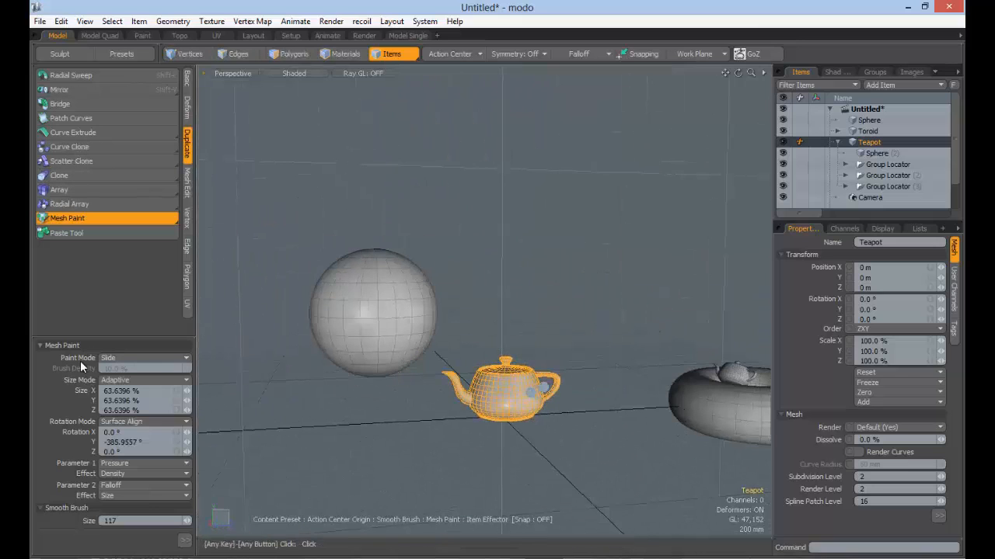
# Step: Try to set the effect of Mesh Paint's Parameter 1 (Pressure) to Size while in Slide mode
pyautogui.click(130, 463)
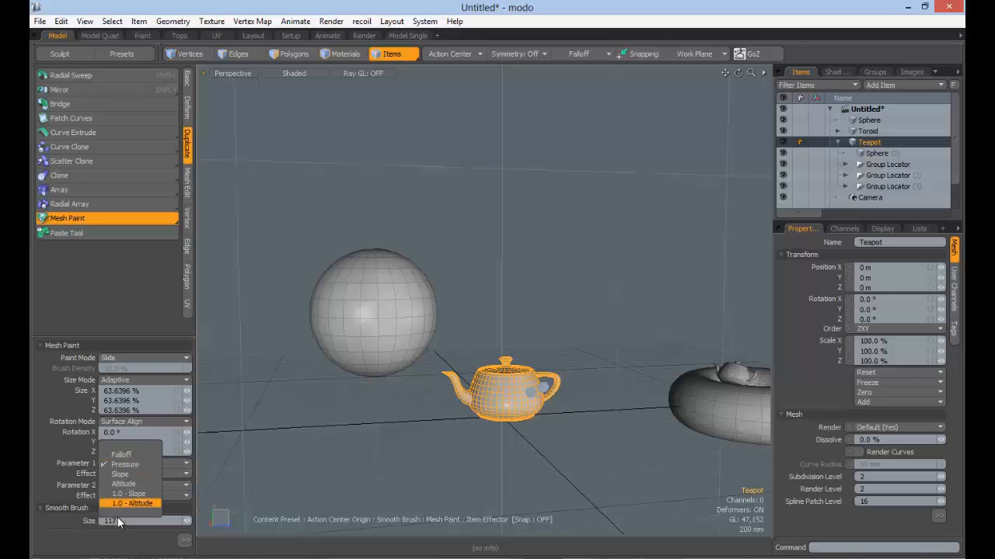
pyautogui.click(59, 433)
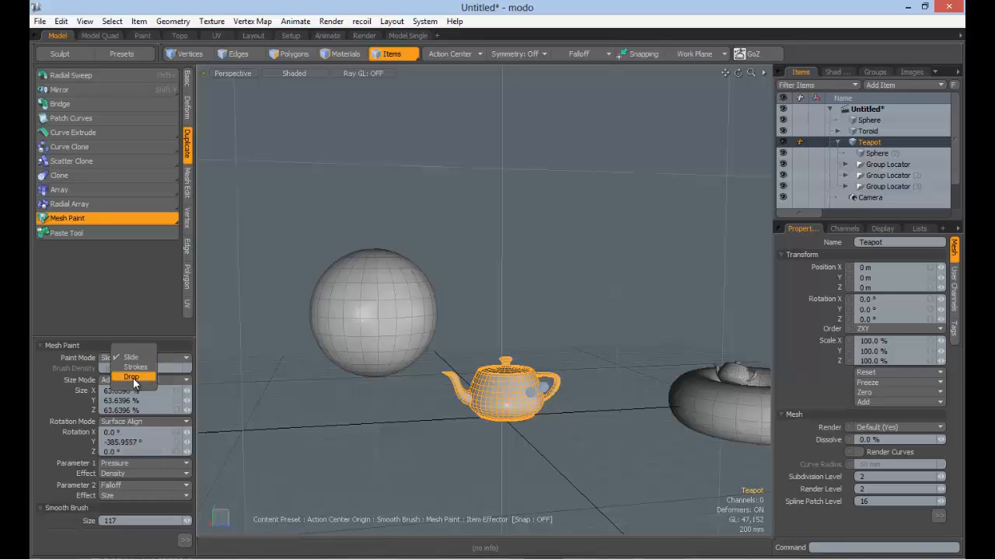
pyautogui.click(134, 468)
pyautogui.click(137, 465)
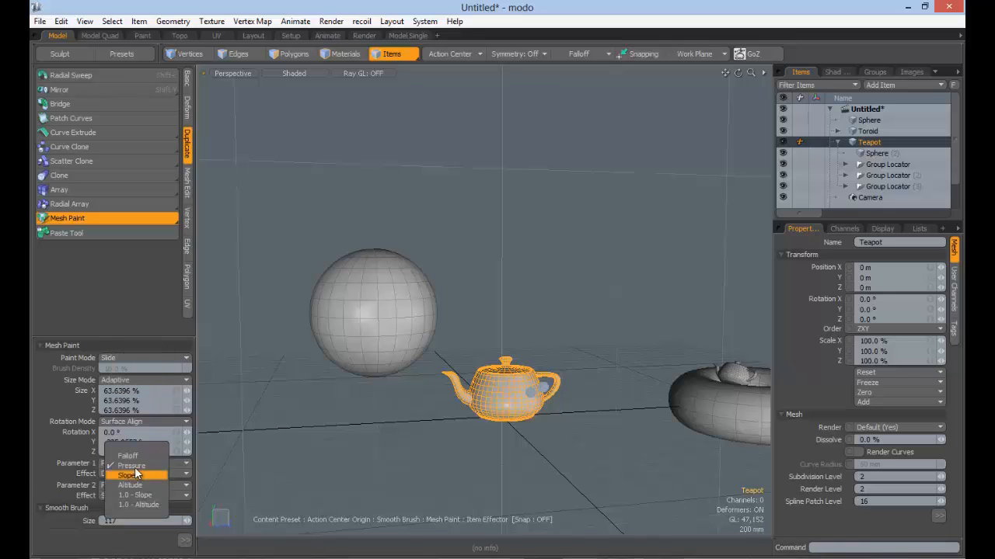
pyautogui.click(135, 470)
pyautogui.click(114, 474)
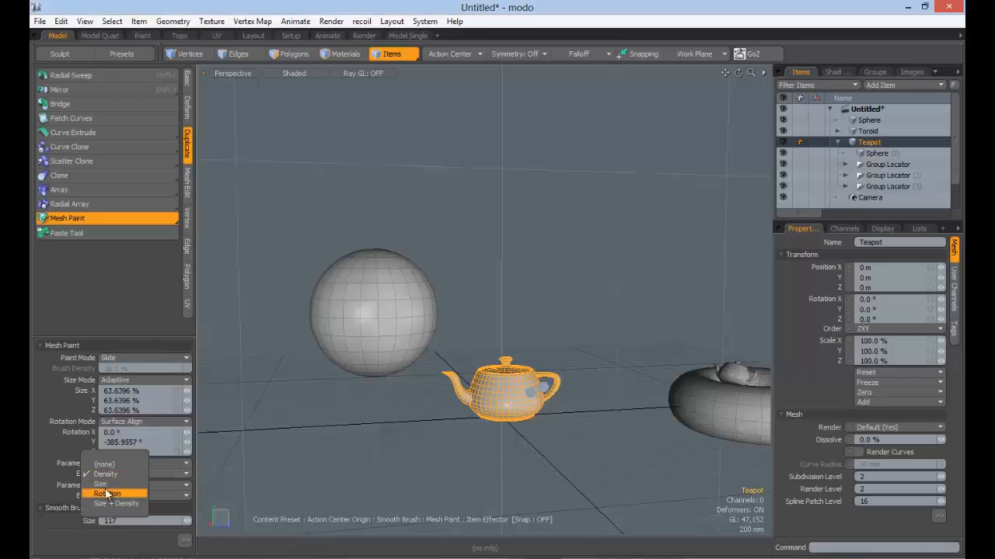
pyautogui.click(101, 484)
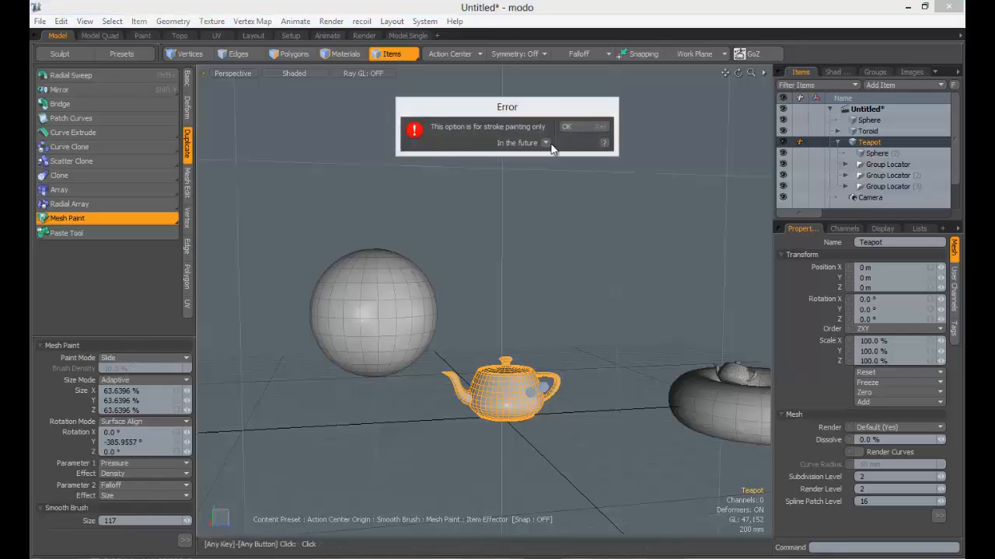
pyautogui.click(572, 128)
# Step: Switch the paint mode to Strokes, and set the effect of Parameter 1 to Size with Pressure as its input
pyautogui.click(136, 356)
pyautogui.click(130, 368)
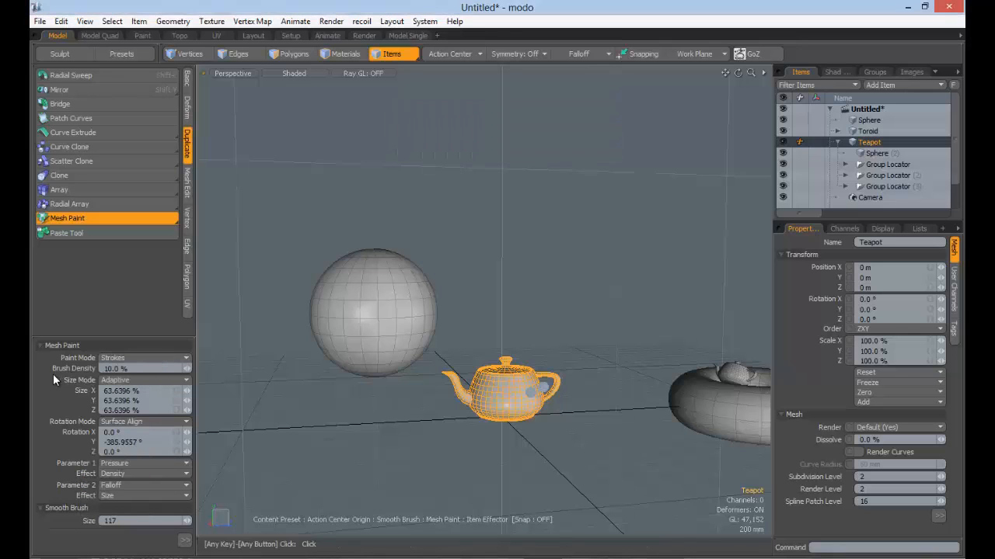
pyautogui.click(122, 369)
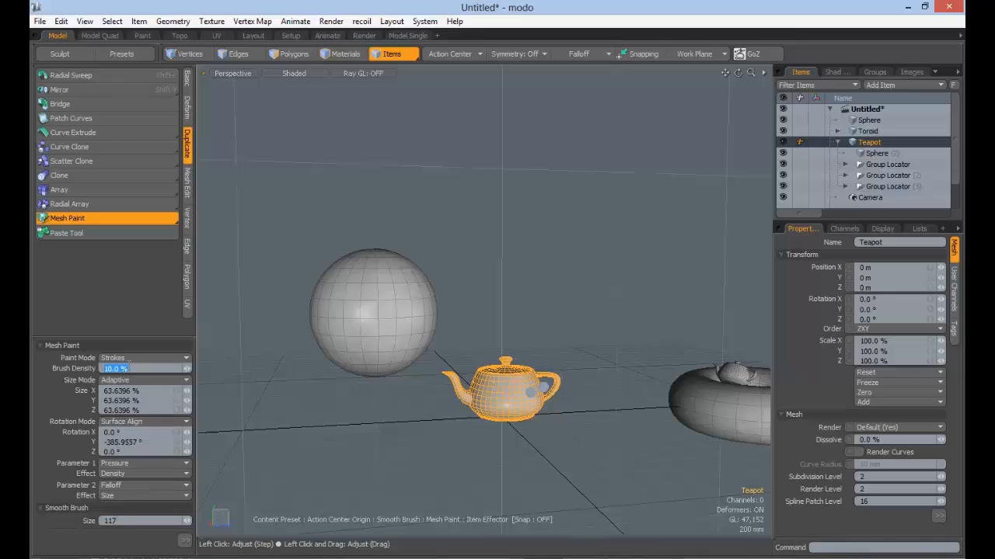
pyautogui.click(121, 464)
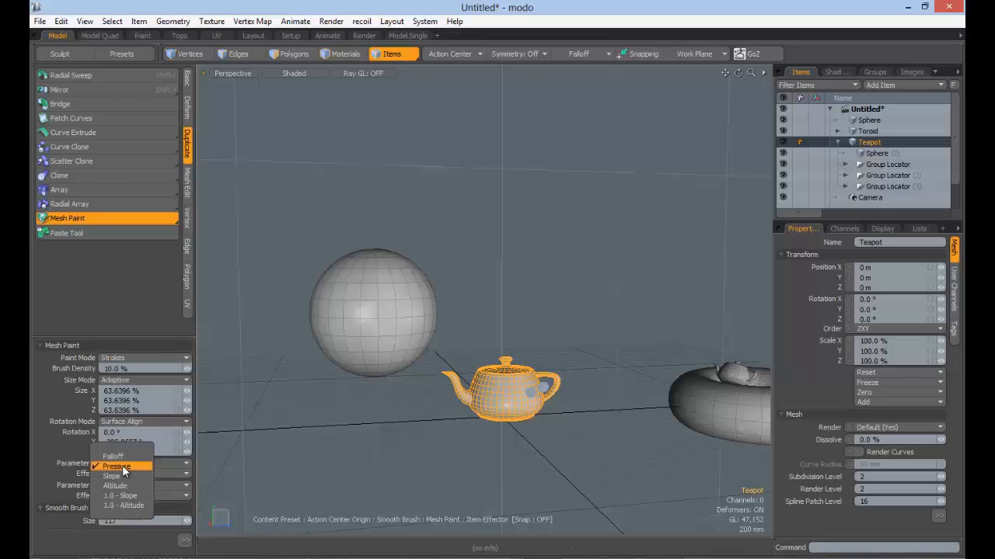
pyautogui.click(124, 467)
pyautogui.click(114, 475)
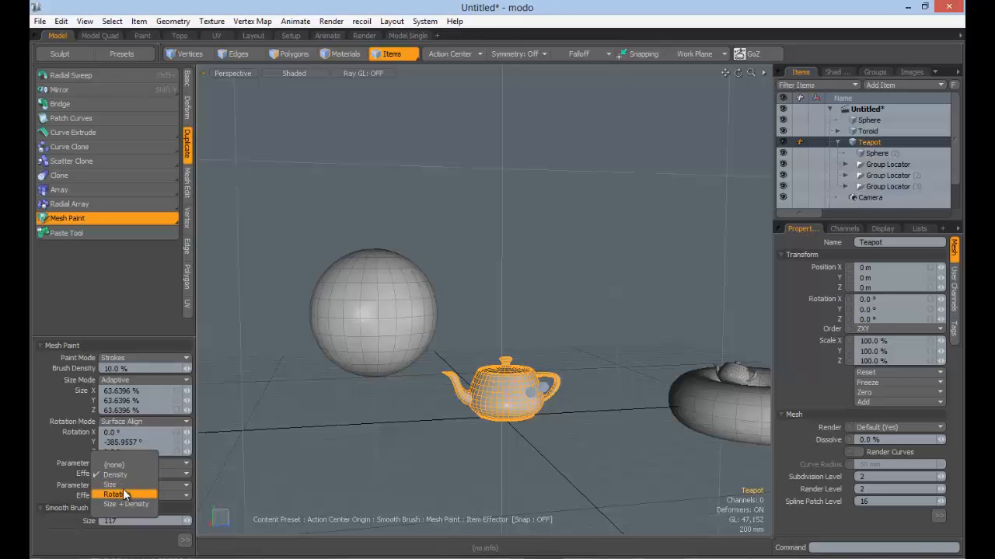
pyautogui.click(122, 485)
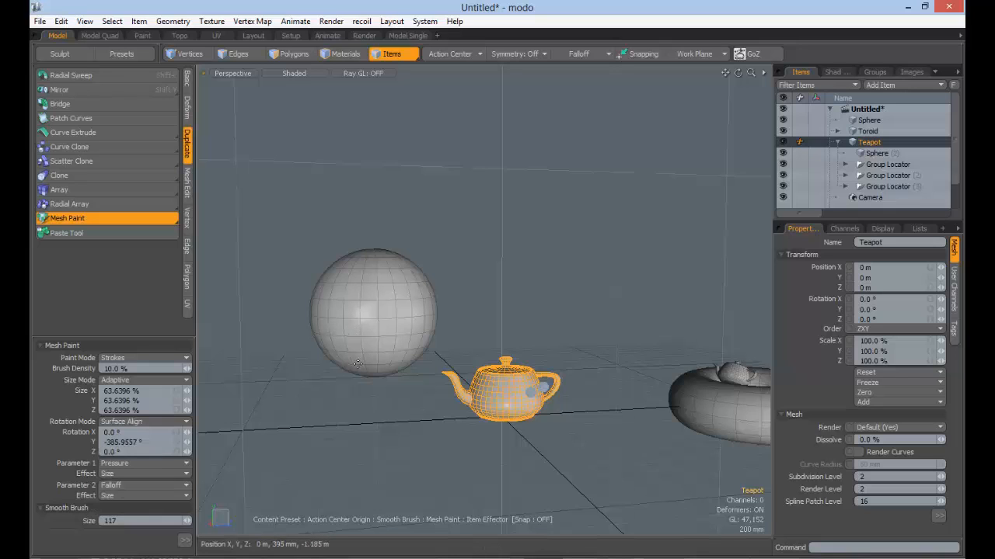
# Step: Switch the paint mode to Drop, drop sphere copies in the scene and on the teapot, and enlarge the smooth brush to 502
pyautogui.click(129, 359)
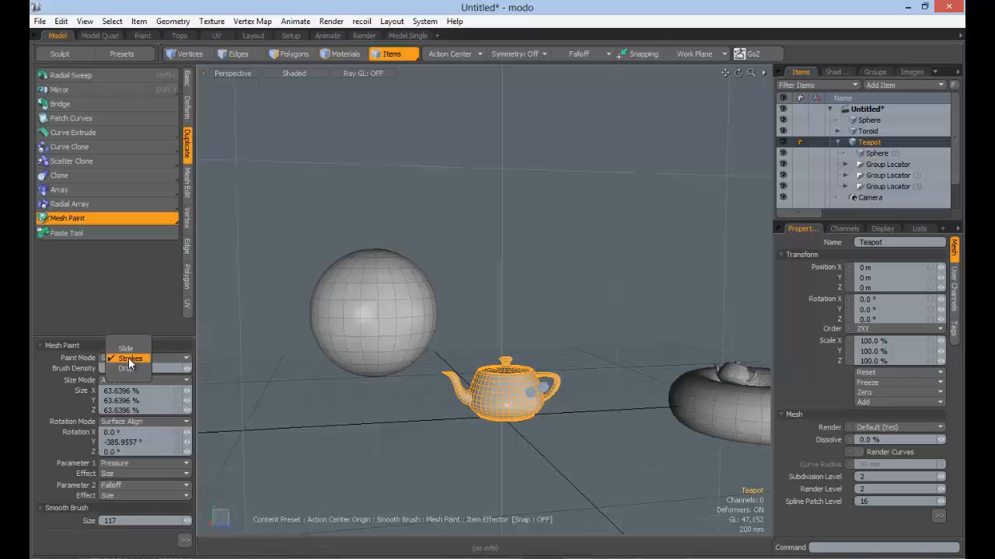
pyautogui.click(349, 301)
pyautogui.moveTo(349, 300)
pyautogui.keyDown('alt'); pyautogui.keyDown('shift'); pyautogui.mouseDown()
pyautogui.moveTo(291, 262)
pyautogui.moveTo(247, 251)
pyautogui.moveTo(320, 271)
pyautogui.mouseUp(); pyautogui.keyUp('shift'); pyautogui.keyUp('alt')
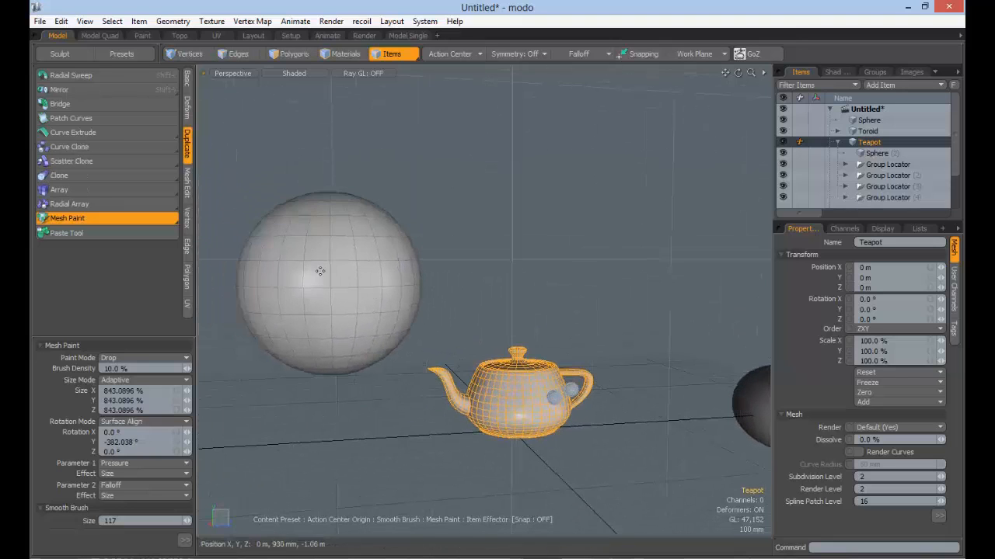
pyautogui.moveTo(525, 250); pyautogui.dragTo(446, 146)
pyautogui.click(425, 341)
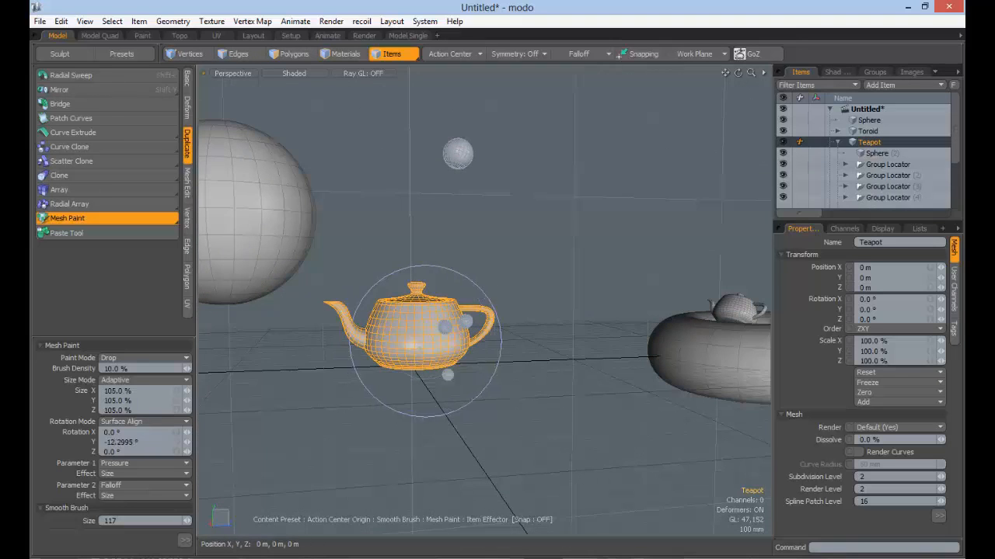
pyautogui.moveTo(425, 341); pyautogui.dragTo(392, 340)
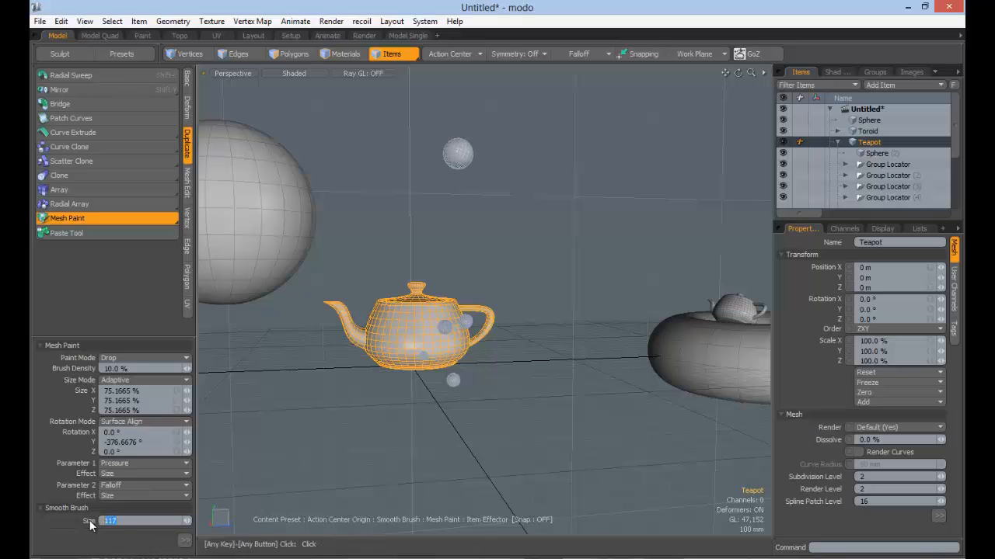
pyautogui.moveTo(334, 389)
pyautogui.mouseDown(button='right')
pyautogui.moveTo(261, 389)
pyautogui.moveTo(523, 389)
pyautogui.moveTo(391, 389)
pyautogui.moveTo(482, 389)
pyautogui.mouseUp(button='right')
pyautogui.click(117, 520)
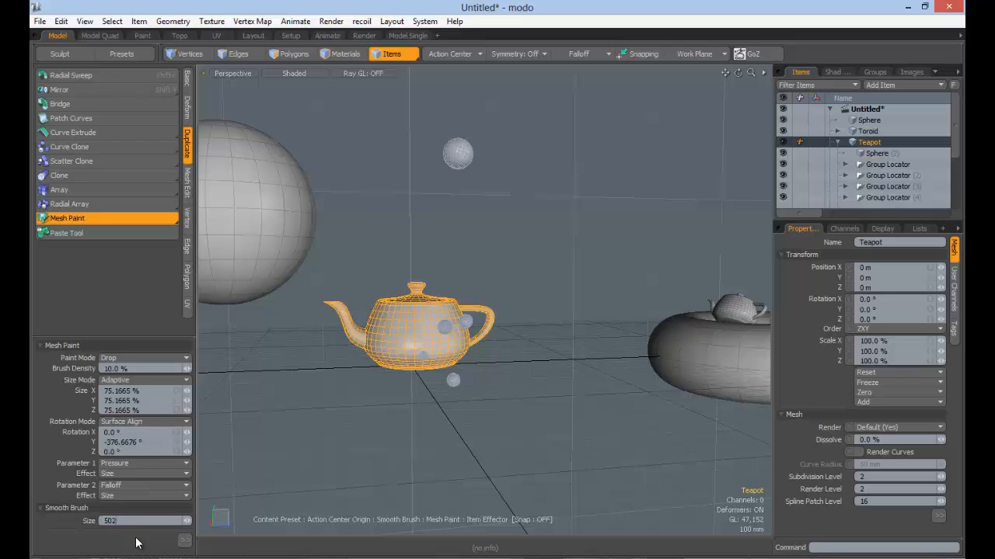
# Step: Reveal the remaining Mesh Paint settings and examine the Item Effector's Instance and Parent options, keeping Parent on Primary
pyautogui.click(189, 542)
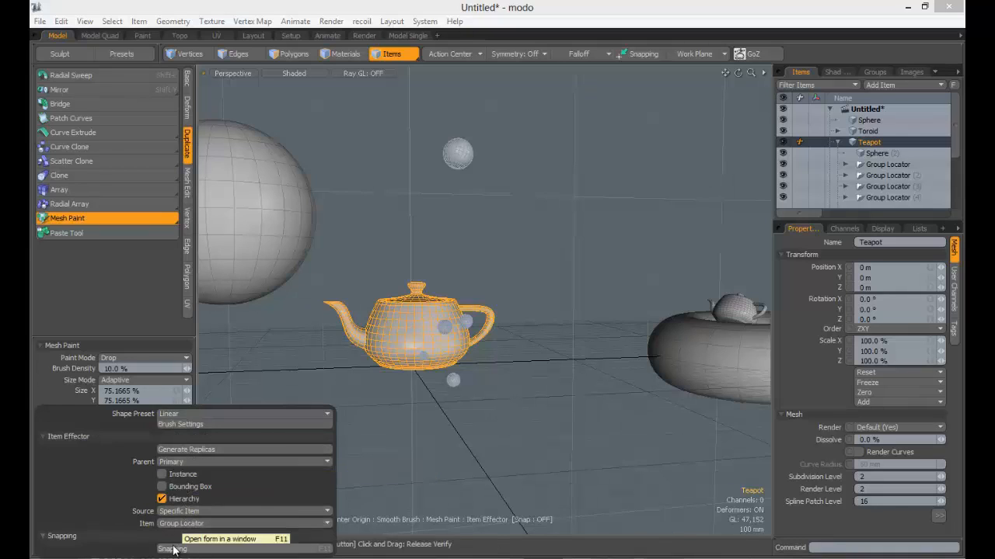
pyautogui.click(177, 477)
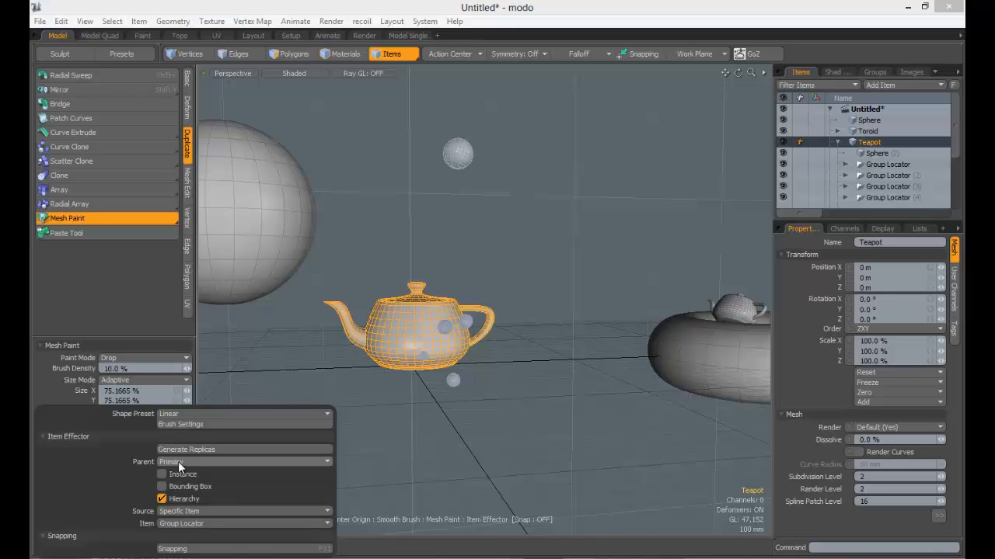
pyautogui.click(178, 461)
pyautogui.click(236, 479)
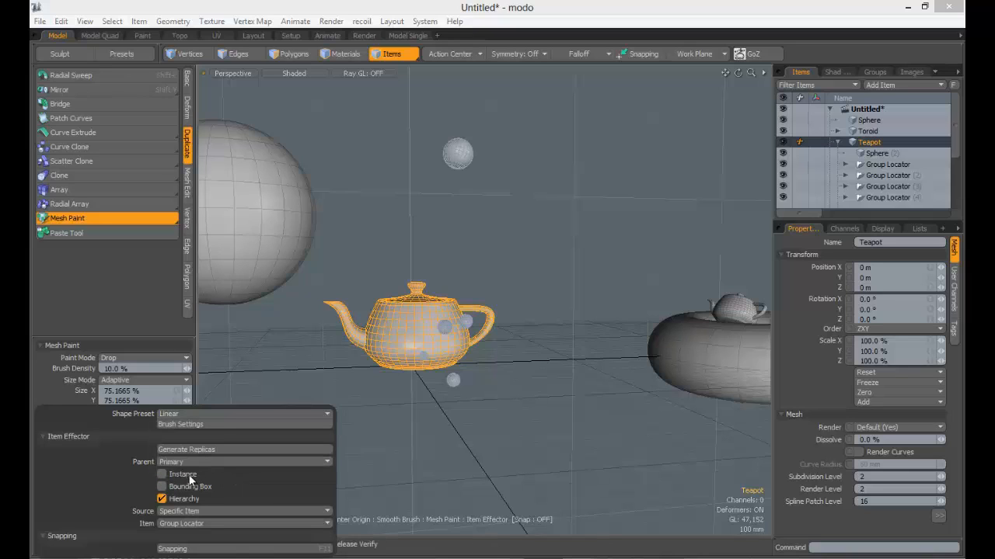